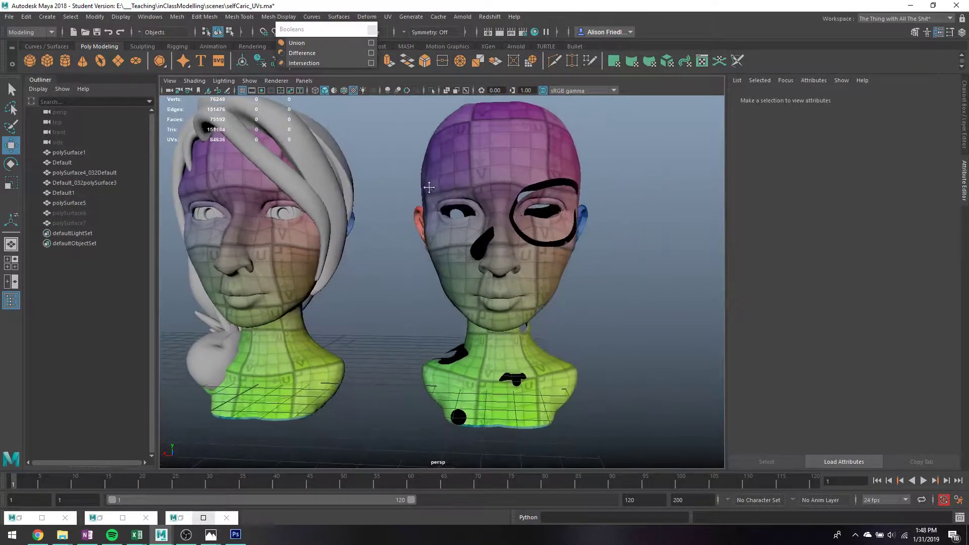
scroll(385, 212, "up", 2)
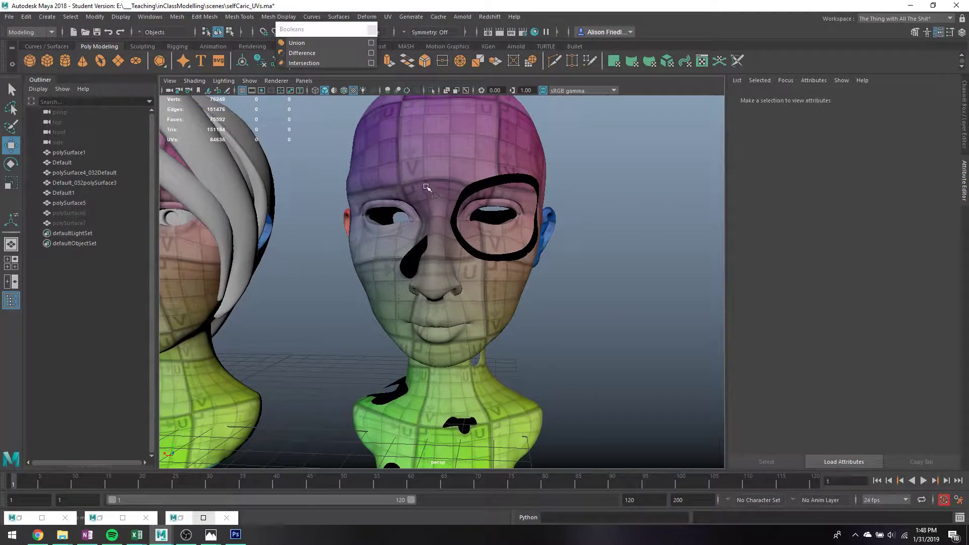
left_click(185, 534)
left_click(577, 340)
left_click_drag(509, 216, 725, 243, "alt")
left_click_drag(479, 254, 321, 273, "alt")
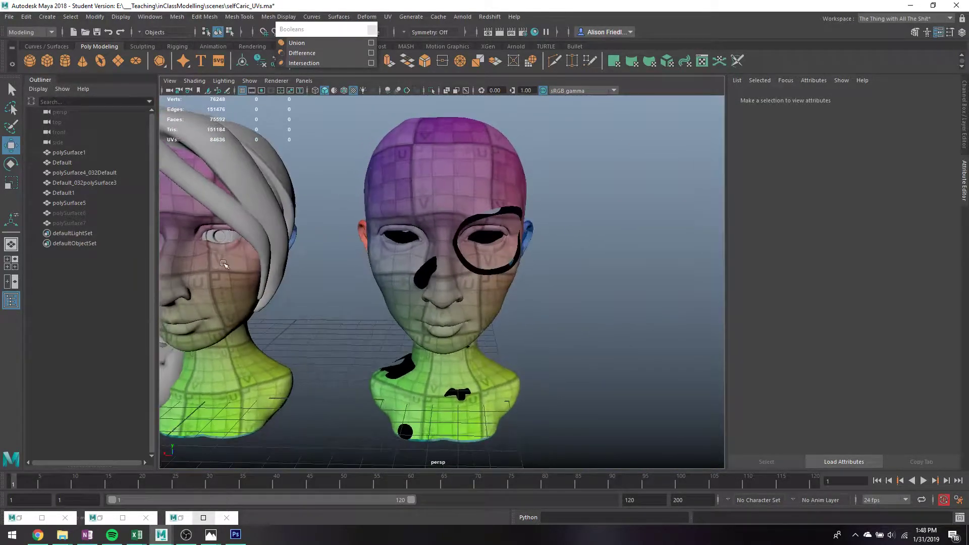
Step: Extrude the border edge loop of the eye hole inside the ring-shaped cutout and scale it inward into a ring of faces
left_click(485, 240)
scroll(485, 239, "up", 4)
middle_click_drag(500, 192, 427, 310, "alt")
scroll(426, 310, "up", 2)
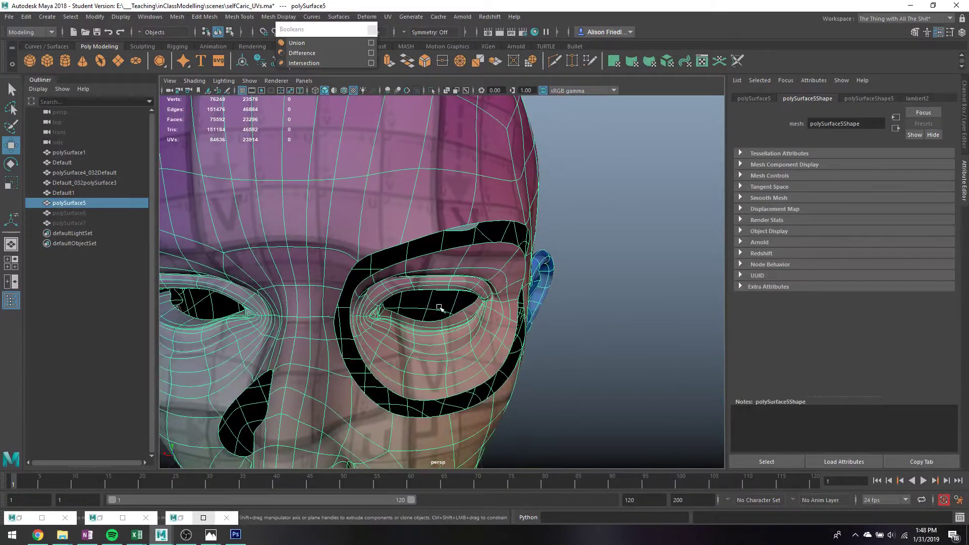
left_click_drag(439, 307, 428, 277, "alt")
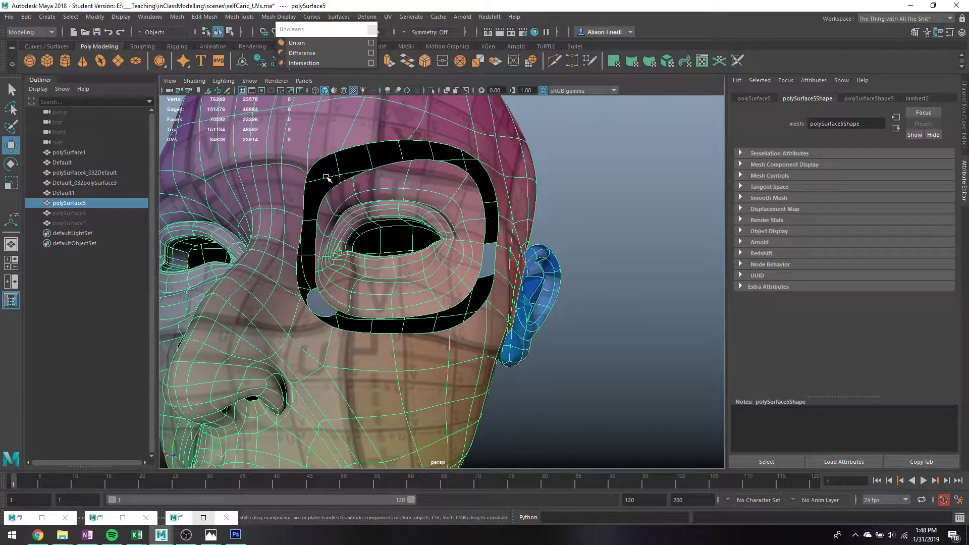
scroll(418, 243, "up", 2)
middle_click_drag(401, 230, 510, 272, "alt")
scroll(511, 273, "up", 3)
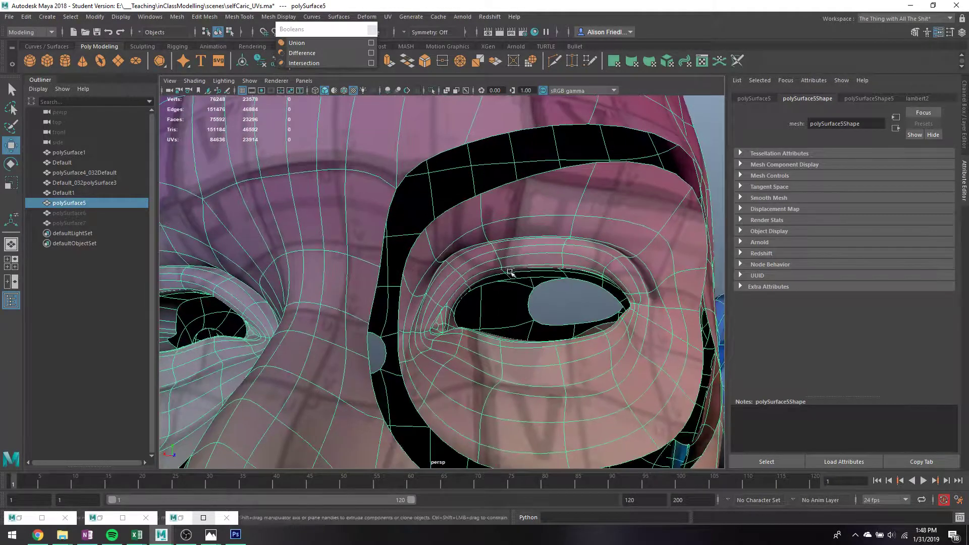
left_click_drag(523, 275, 502, 244, "alt")
right_click_drag(502, 245, 505, 222)
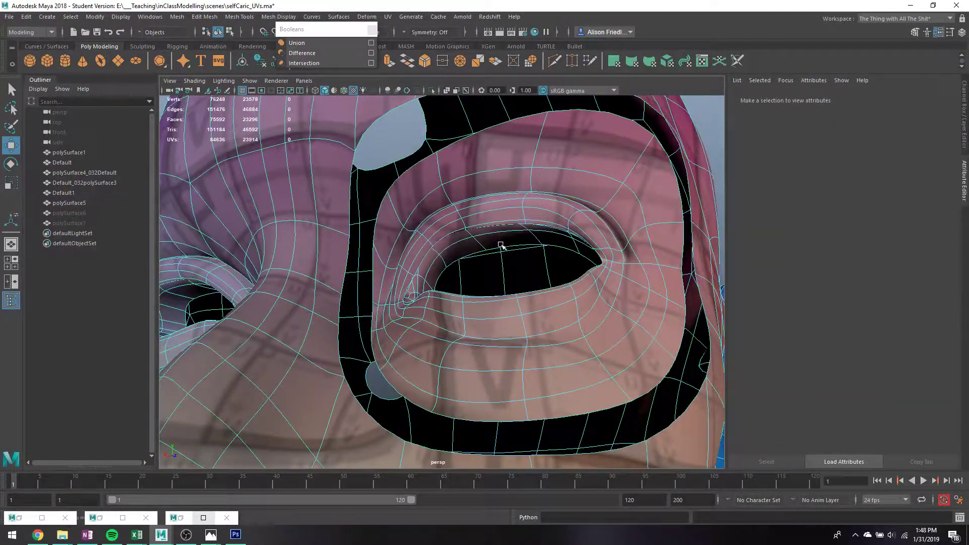
double_click(501, 247)
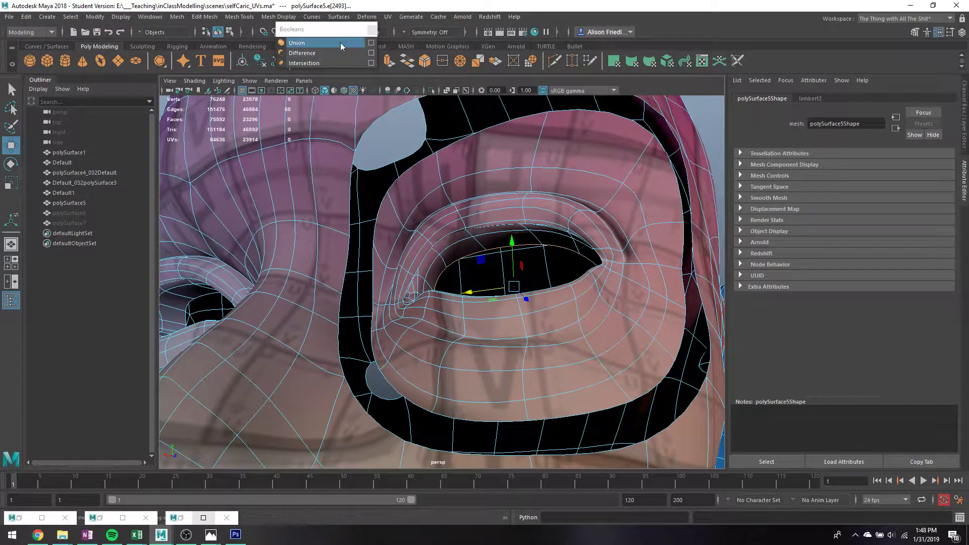
left_click(371, 29)
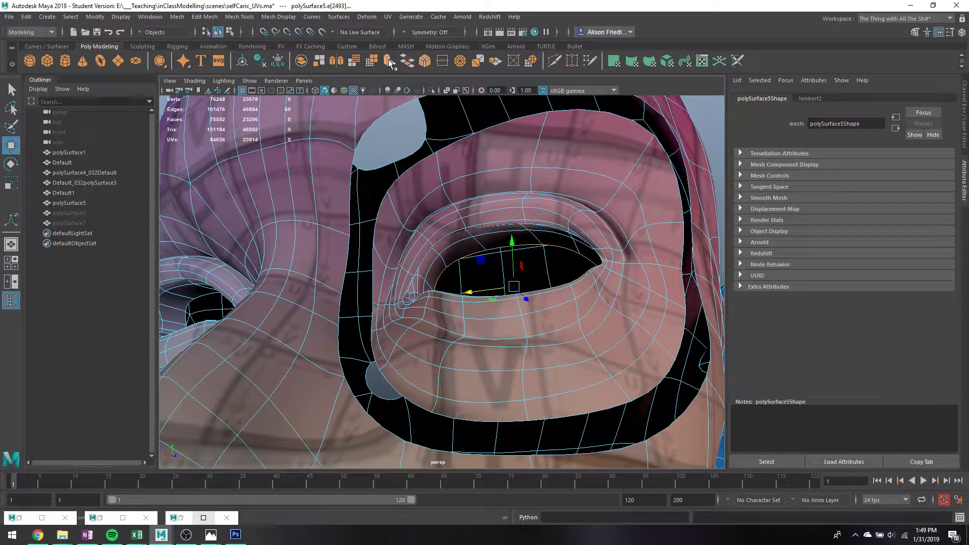
left_click(389, 61)
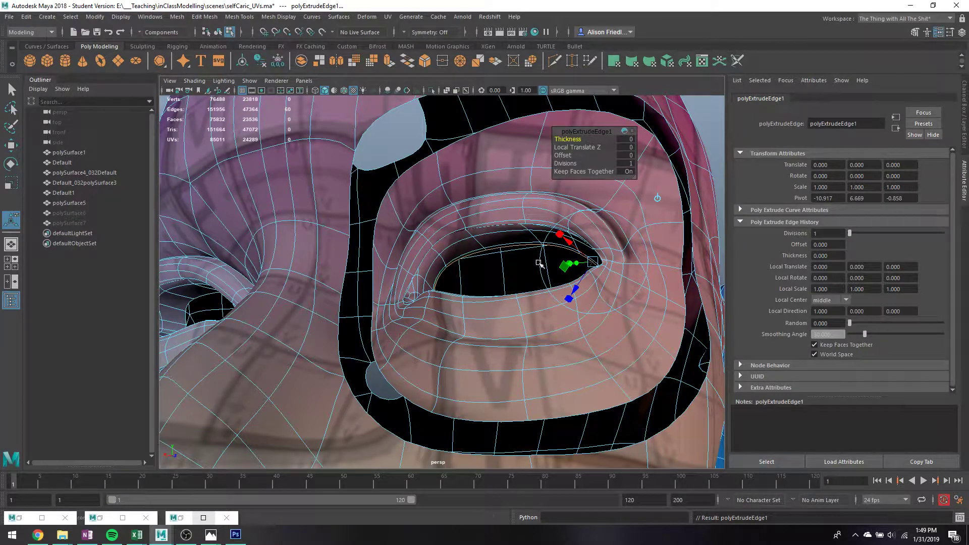
key("r")
key("b")
left_click_drag(501, 291, 515, 292)
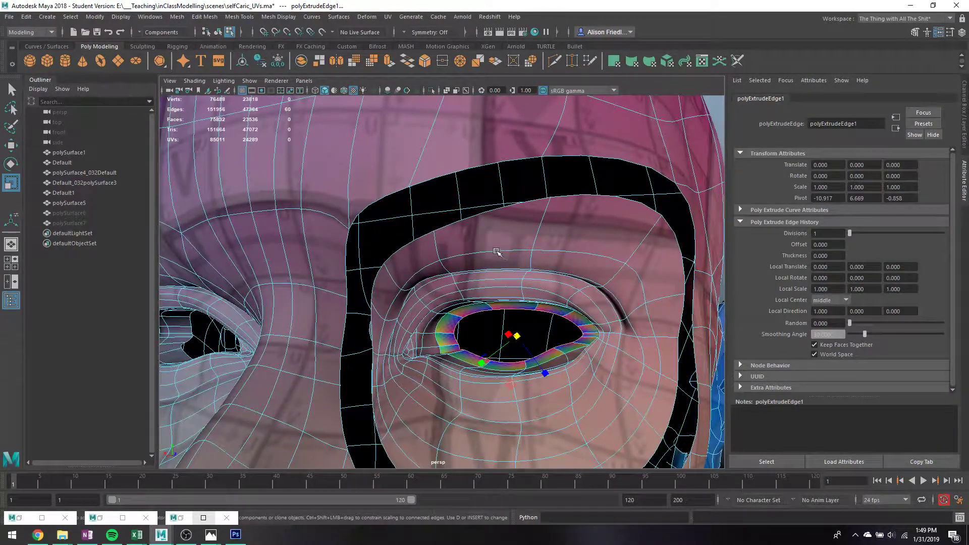
Step: Extrude the inner border edges again, merge them to center to close the eye hole, and return to object mode
key("ctrl+e")
left_click(460, 61)
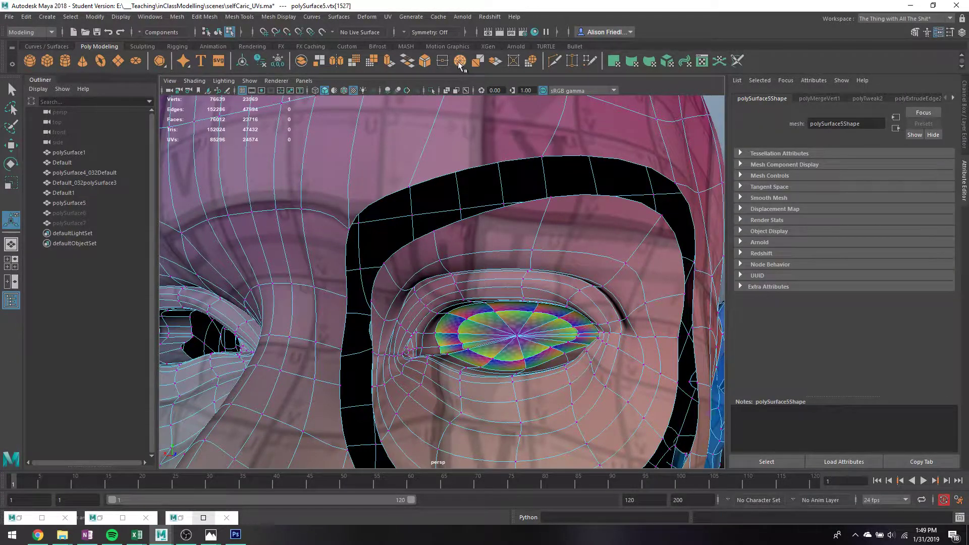
right_click_drag(539, 268, 573, 246)
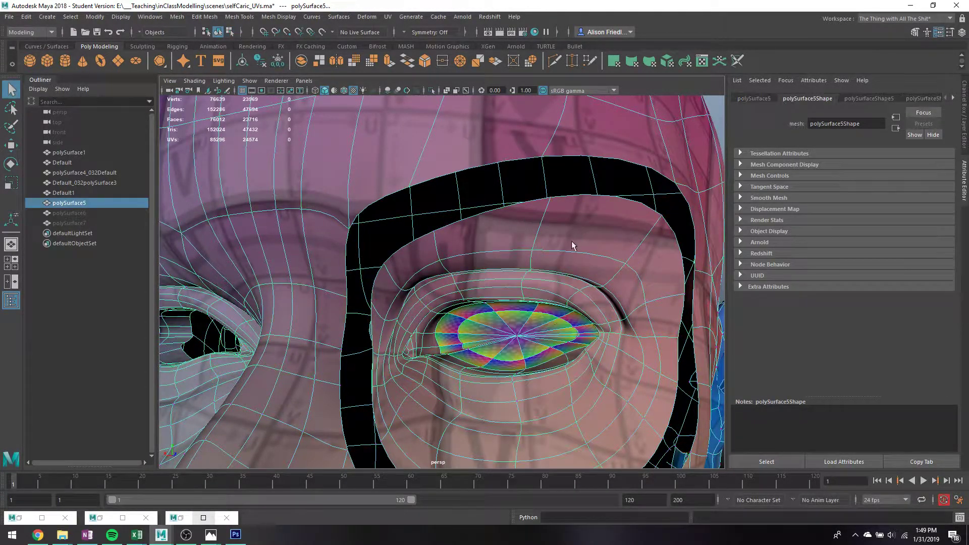
Step: Set the Scale tool's axis orientation to World and flatten the cap faces filling the eye hole along the Z axis
left_click_drag(546, 323, 462, 290, "alt")
right_click_drag(417, 245, 413, 283)
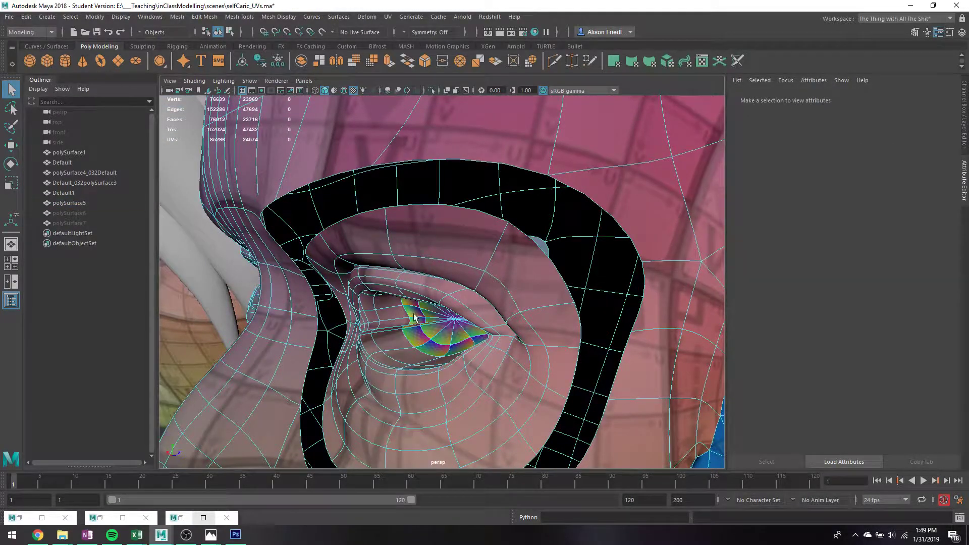
left_click(414, 314)
double_click(413, 316)
key("r")
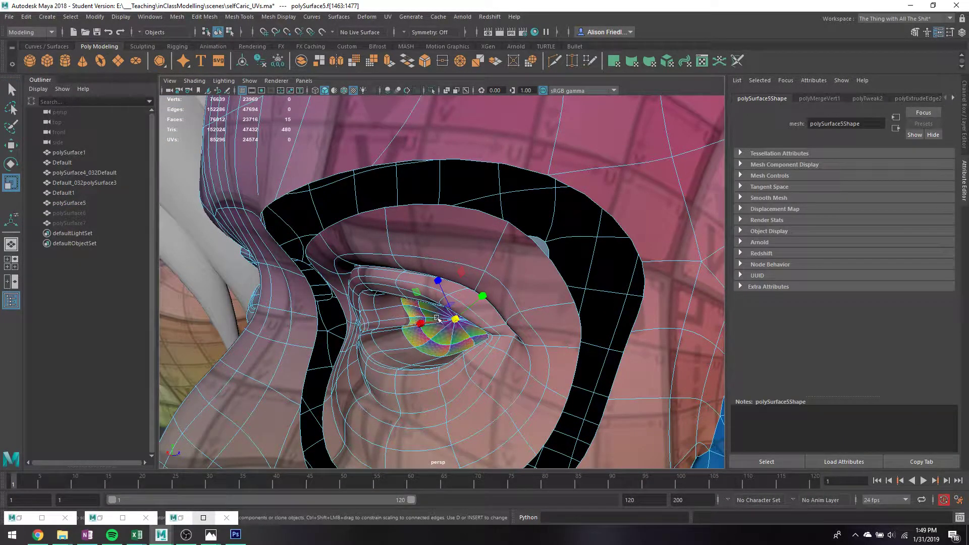
double_click(11, 182)
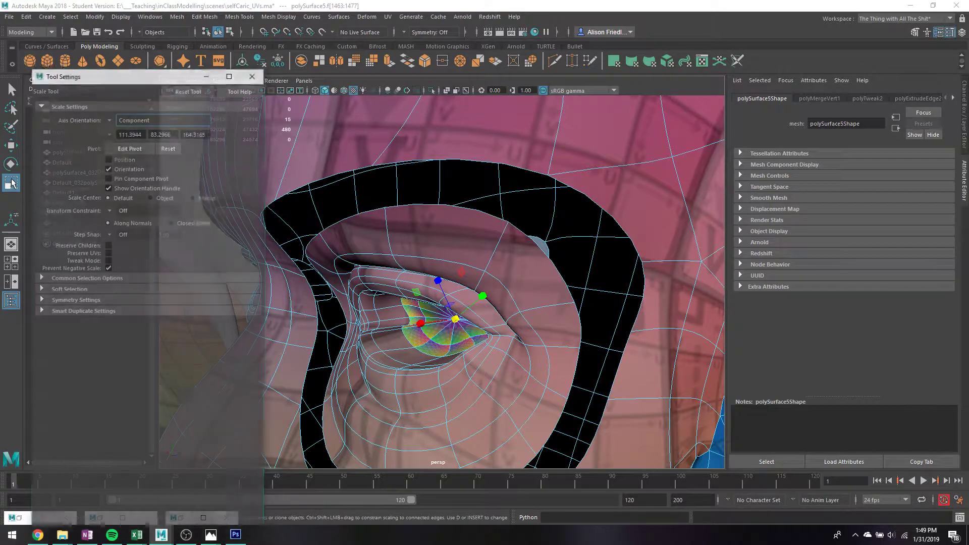
left_click(115, 120)
left_click(131, 131)
left_click(254, 74)
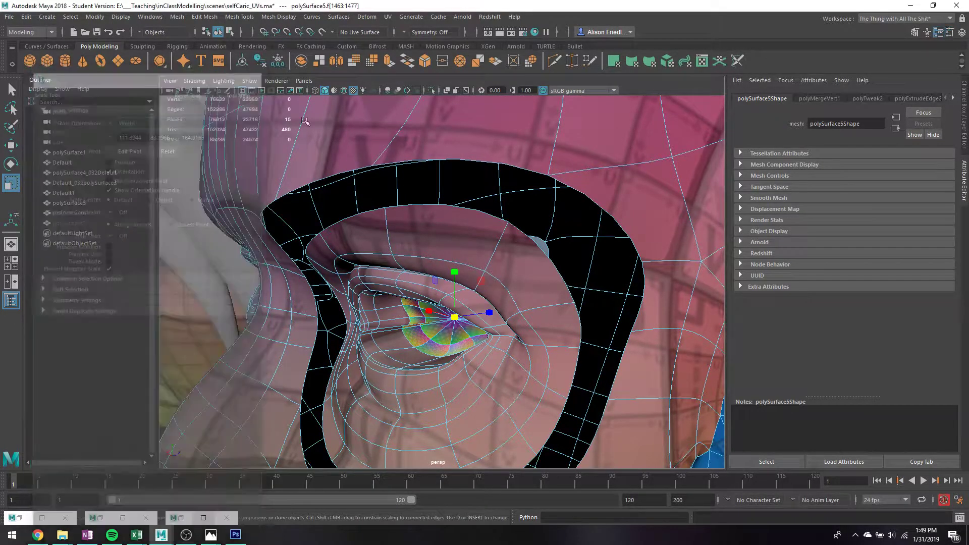
left_click_drag(487, 311, 339, 316)
key("q")
right_click_drag(431, 324, 479, 230)
Step: Switch to Google Calendar, add a Jan 31 event at 2:30pm titled "world v component vid and", and return to Maya
left_click(38, 535)
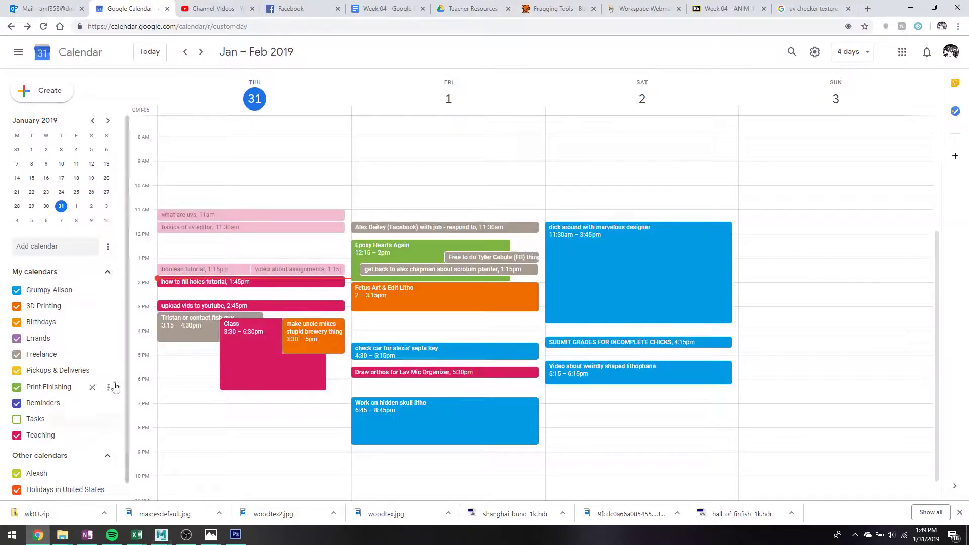
left_click(244, 302)
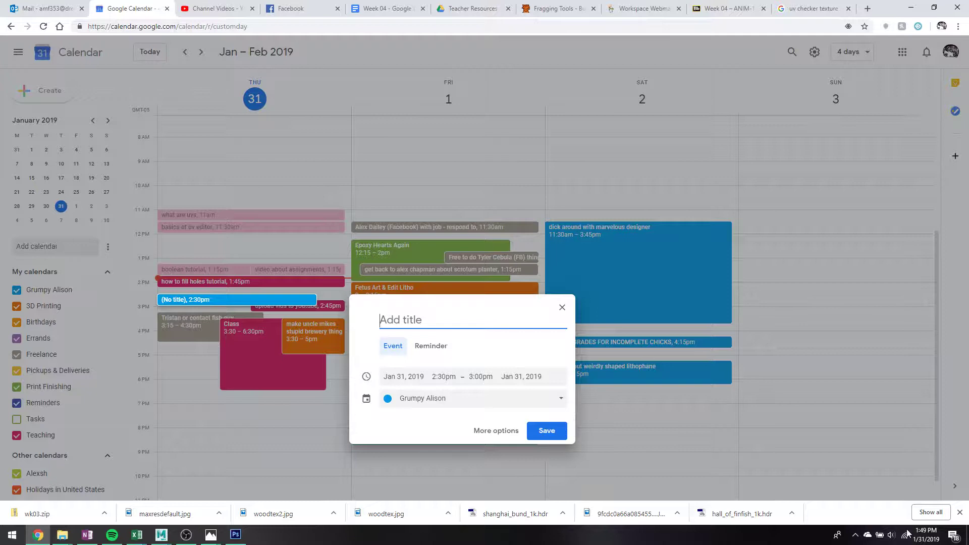
type("world v compon")
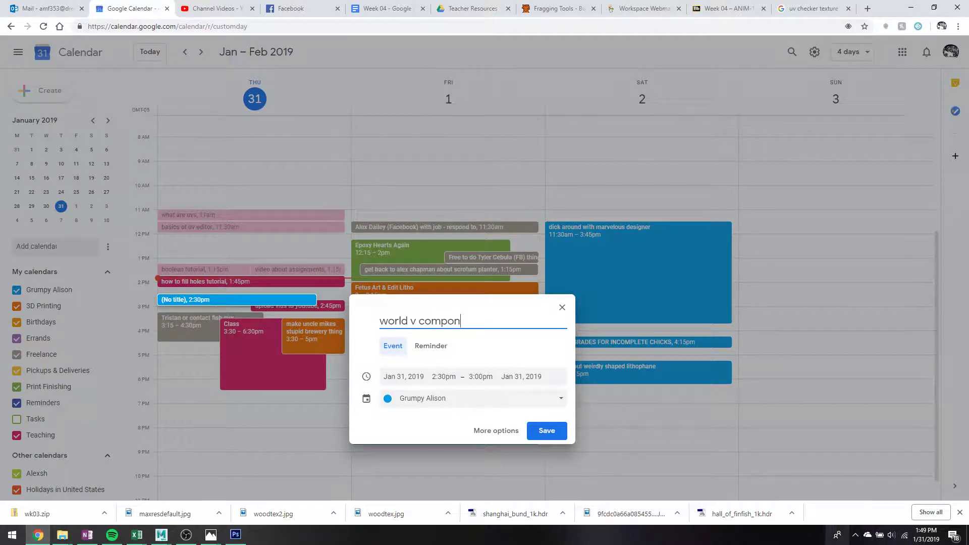
type("ent vid and")
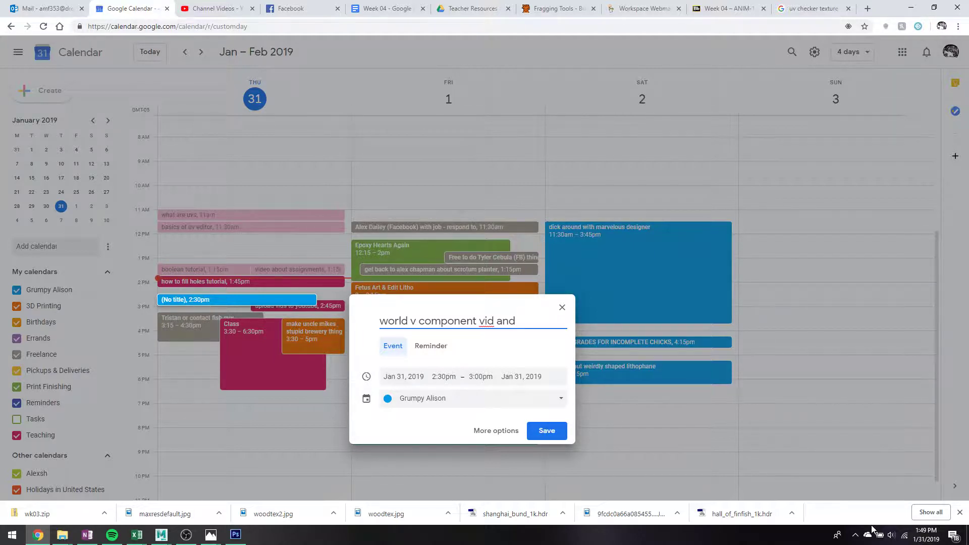
key("Return")
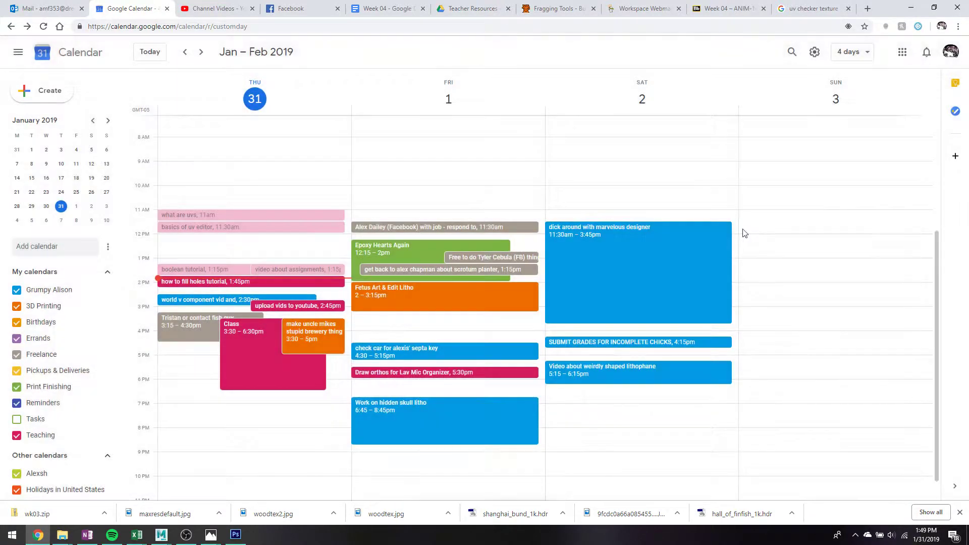
left_click(904, 8)
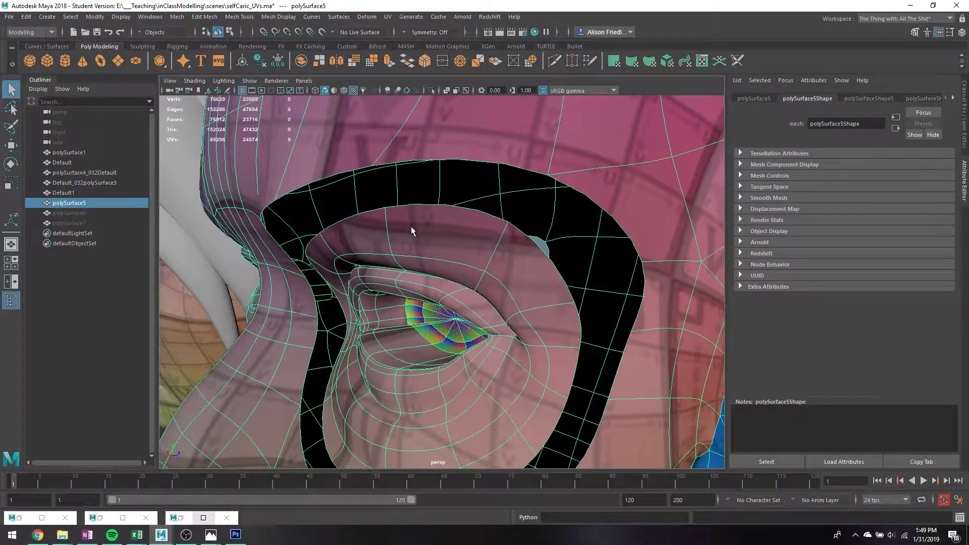
Step: Extrude the border edge loop of the other eye's hole and merge it to center to close the opening
left_click_drag(502, 216, 309, 227, "alt")
left_click(327, 223)
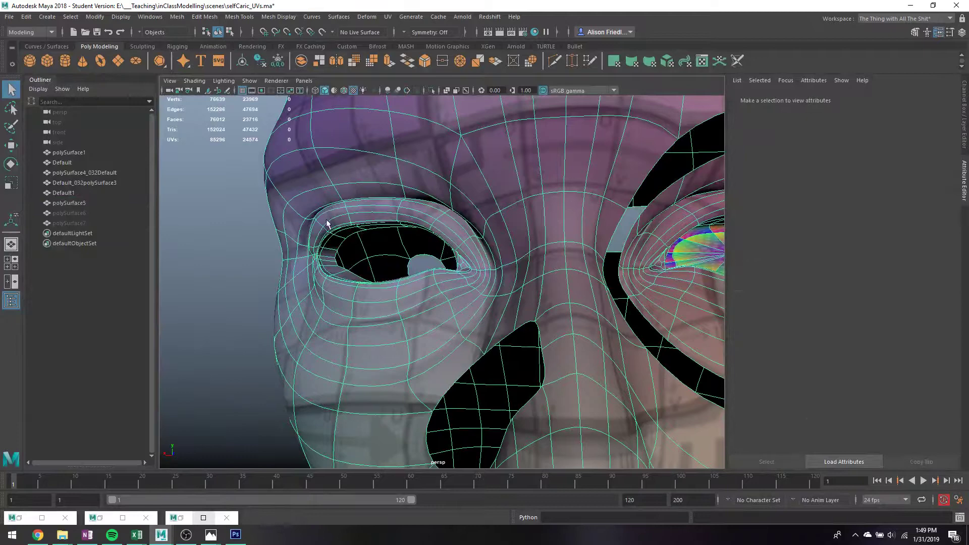
double_click(340, 250)
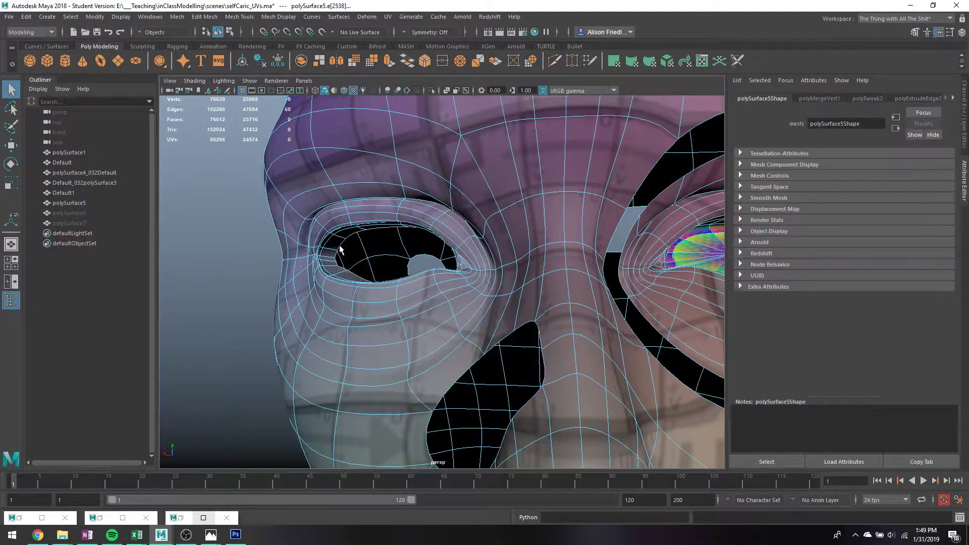
left_click(389, 61)
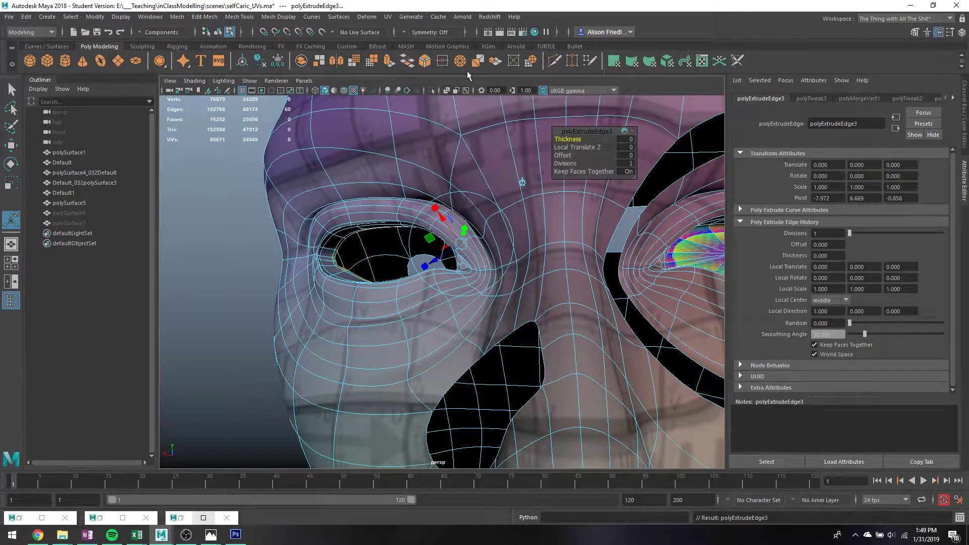
left_click(452, 65)
right_click_drag(403, 235, 444, 219)
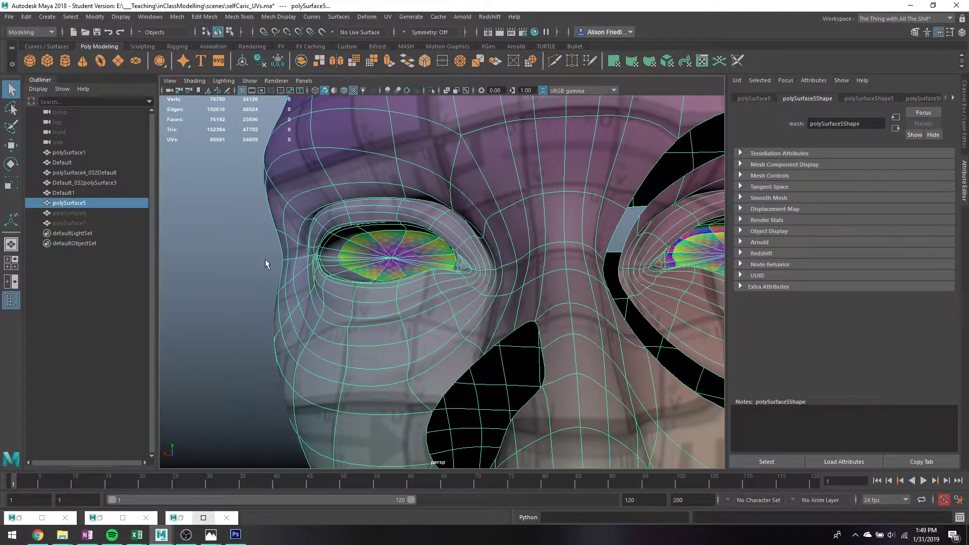
left_click(265, 259)
Step: Switch the viewport to untextured shading and examine both filled eye openings from several angles
left_click_drag(438, 282, 511, 270, "alt")
middle_click_drag(510, 270, 367, 249, "alt")
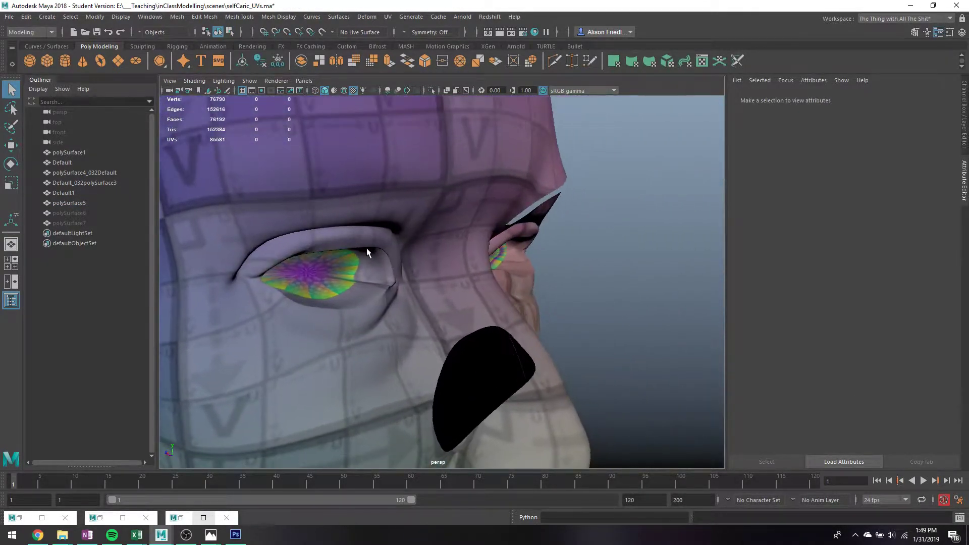
left_click_drag(367, 253, 435, 272, "alt")
left_click(582, 271)
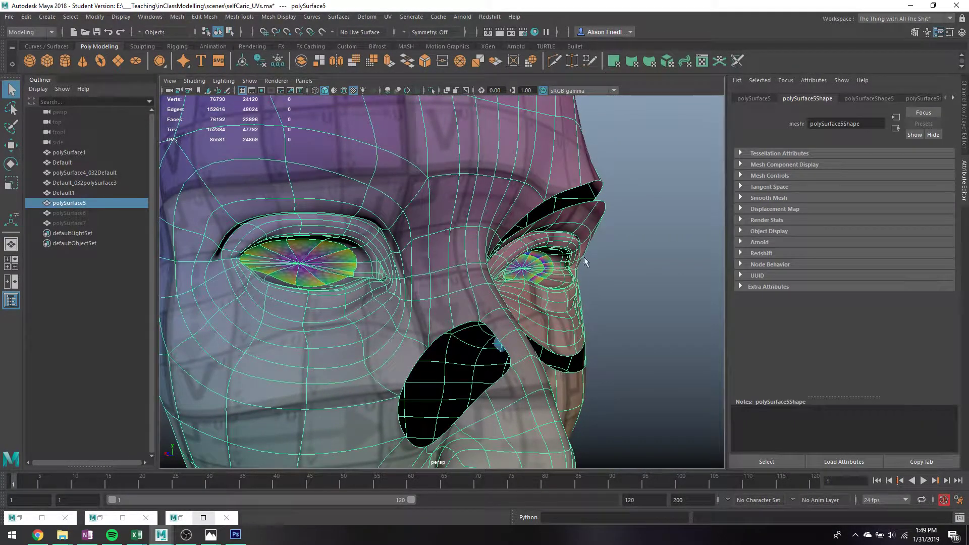
left_click(605, 250)
key("5")
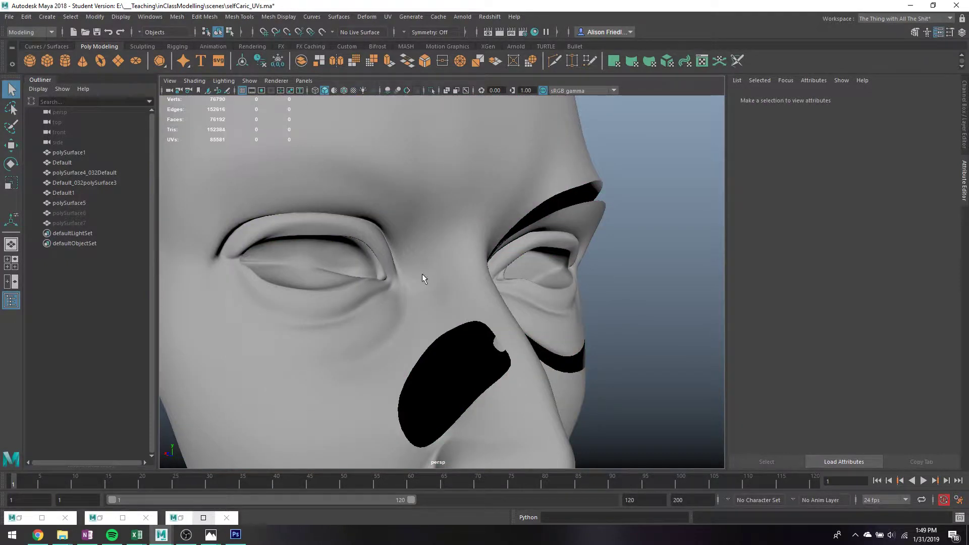
left_click_drag(422, 275, 428, 277, "alt")
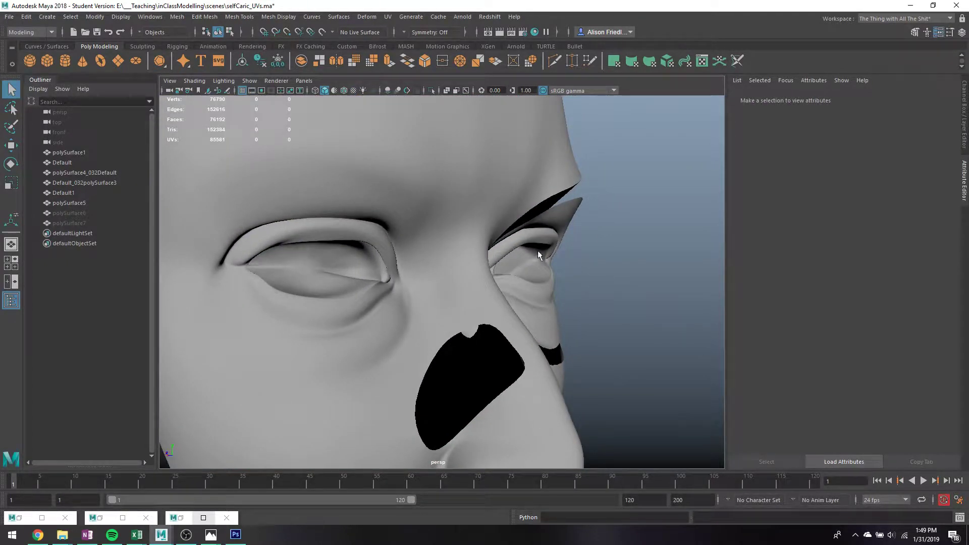
left_click_drag(500, 277, 563, 260, "alt")
left_click(514, 267)
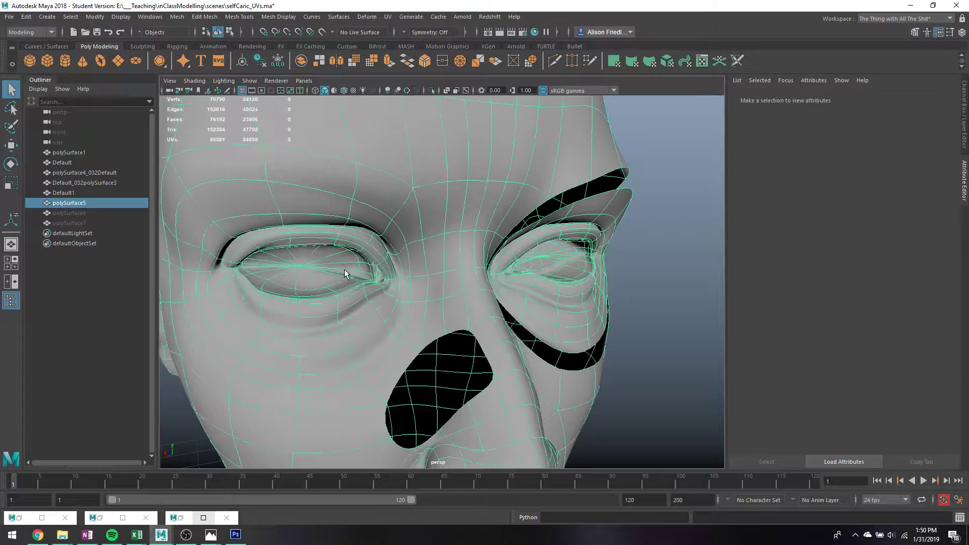
right_click_drag(323, 281, 321, 222)
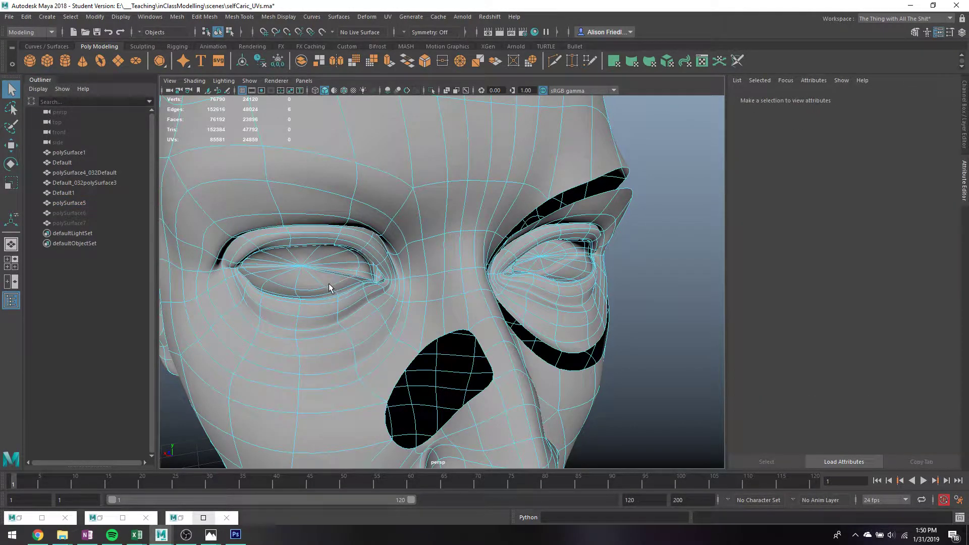
left_click(328, 287)
key("r")
left_click_drag(328, 287, 354, 268, "alt")
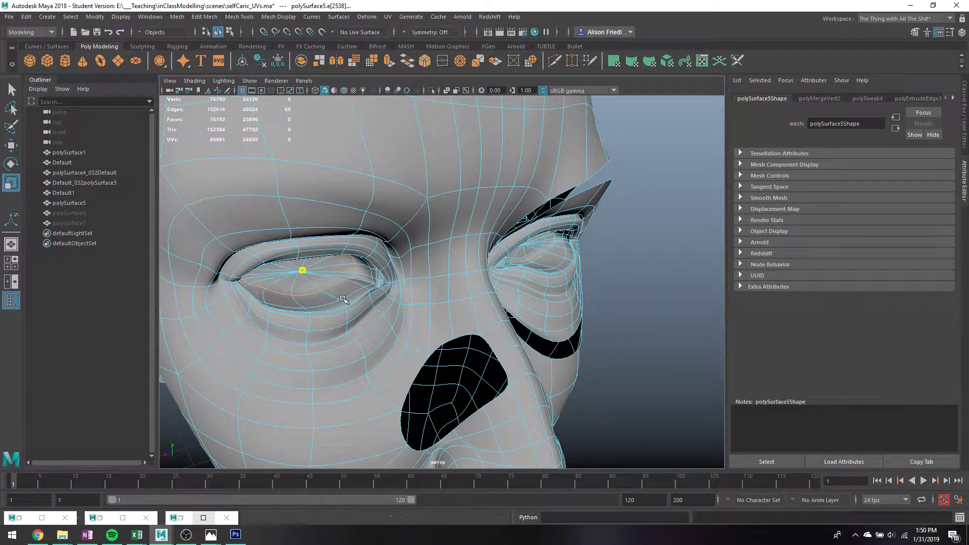
key("q")
right_click_drag(354, 248, 414, 204)
left_click(653, 244)
Step: Select the head mesh and switch to edge selection around the eye with the ring-shaped gap
right_click_drag(652, 245, 618, 252, "alt")
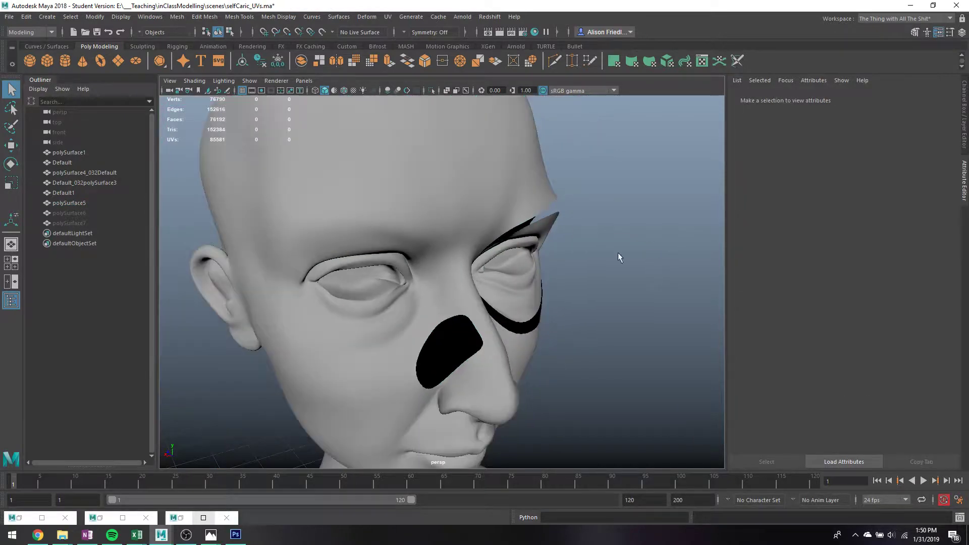
left_click_drag(618, 253, 457, 244, "alt")
left_click(465, 232)
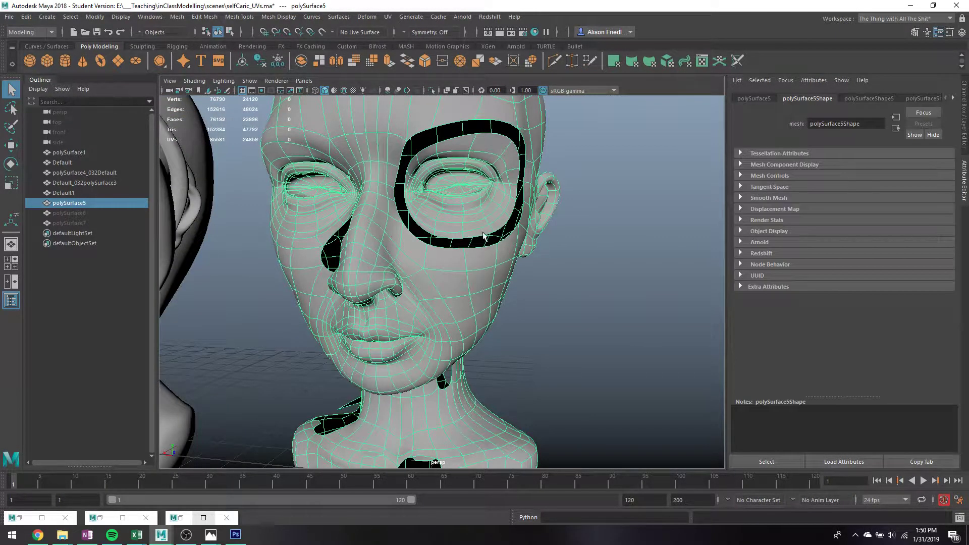
right_click_drag(471, 229, 486, 211, "alt")
middle_click_drag(482, 207, 456, 299, "alt")
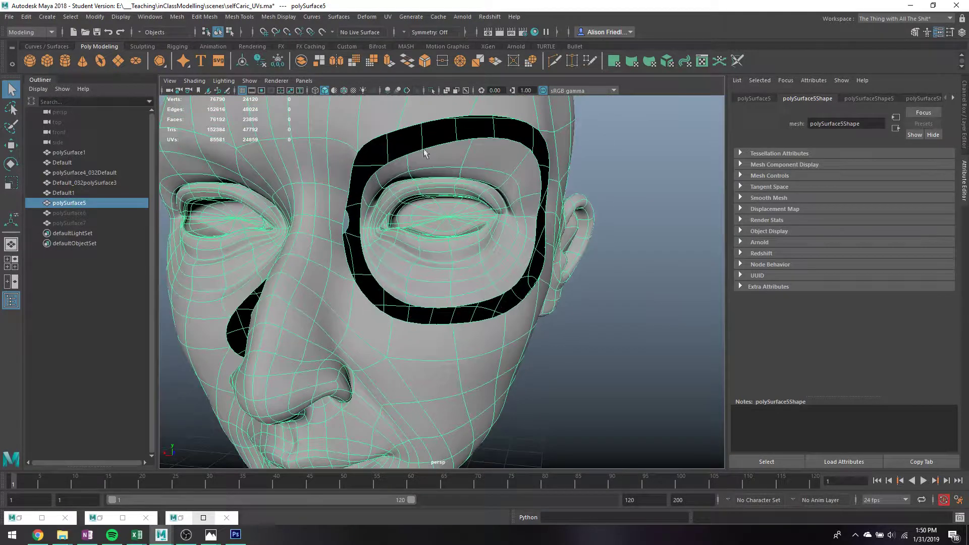
right_click_drag(433, 122, 427, 107)
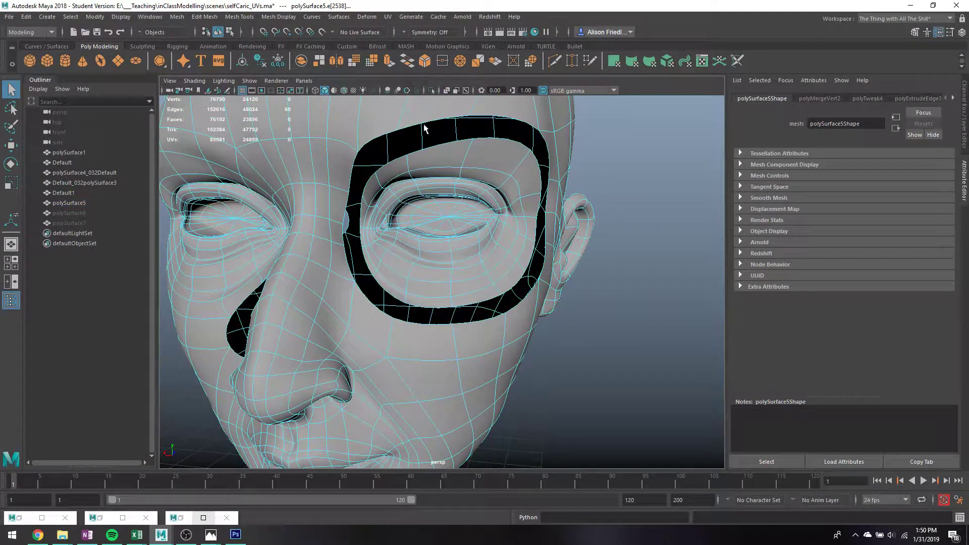
left_click_drag(423, 127, 309, 190, "alt")
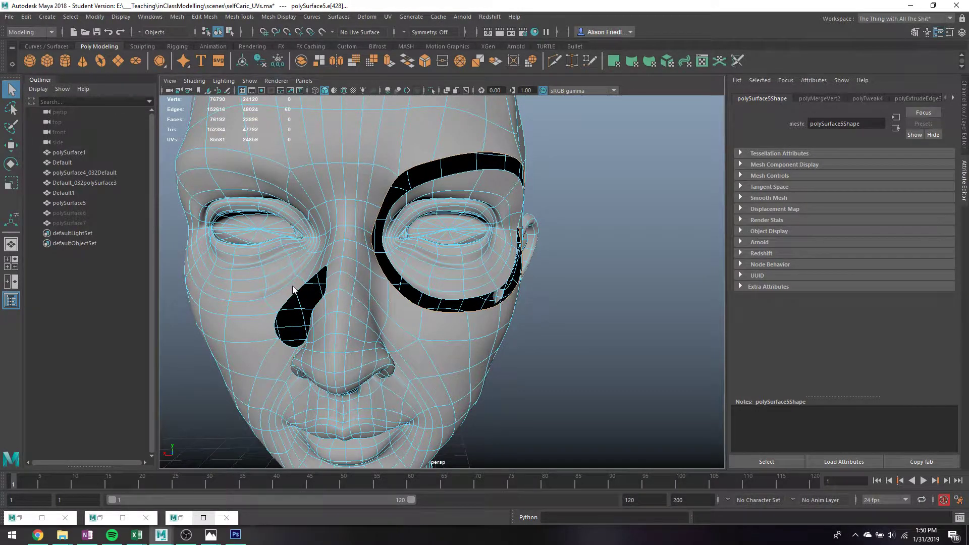
Step: Select the face loop around the intact eye and examine it as a comparison for the missing ring of faces
right_click_drag(298, 259, 298, 277)
left_click(279, 298)
double_click(257, 307, "shift")
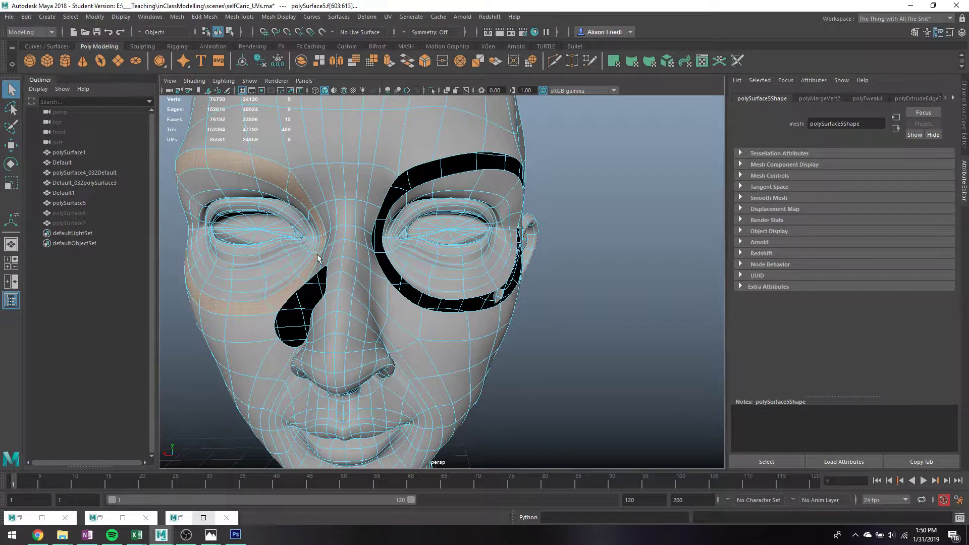
left_click_drag(234, 282, 259, 271, "alt")
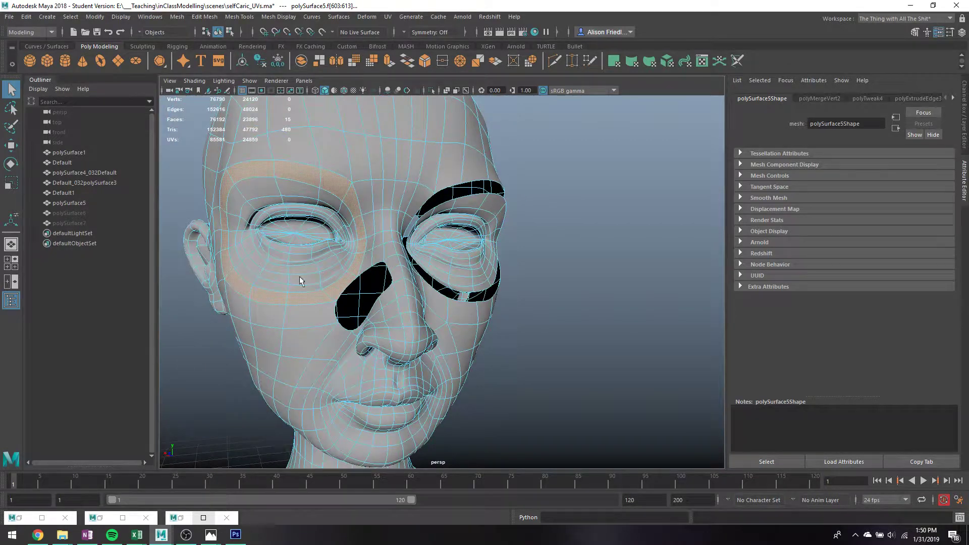
left_click_drag(304, 315, 356, 262, "alt")
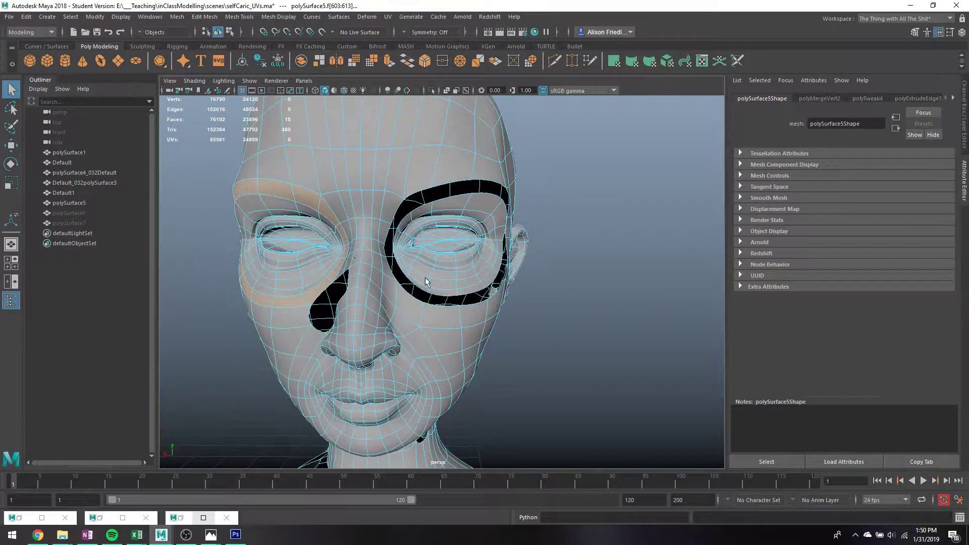
Step: Bridge the inner and outer border edge loops of the ring-shaped gap around the eye
right_click_drag(448, 206, 446, 200)
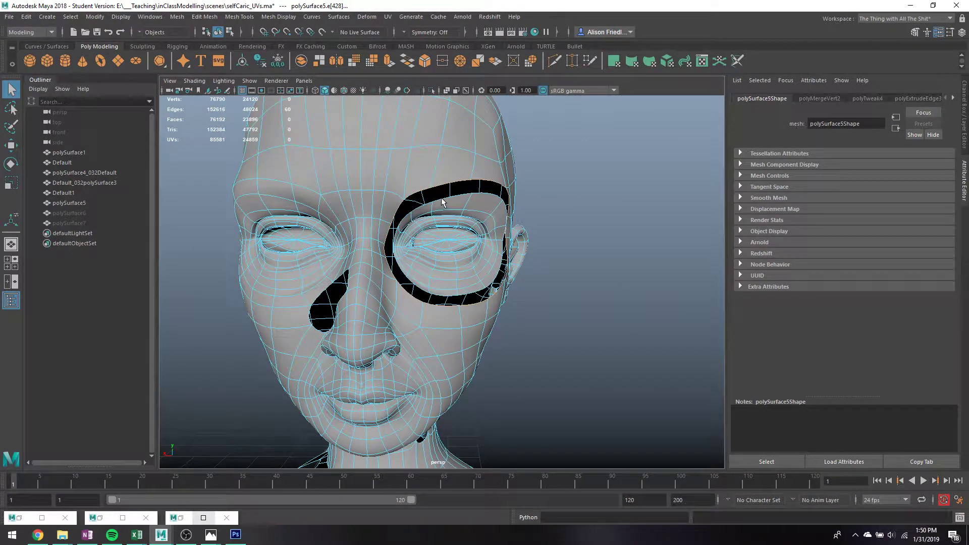
double_click(451, 217, "shift")
left_click(234, 19)
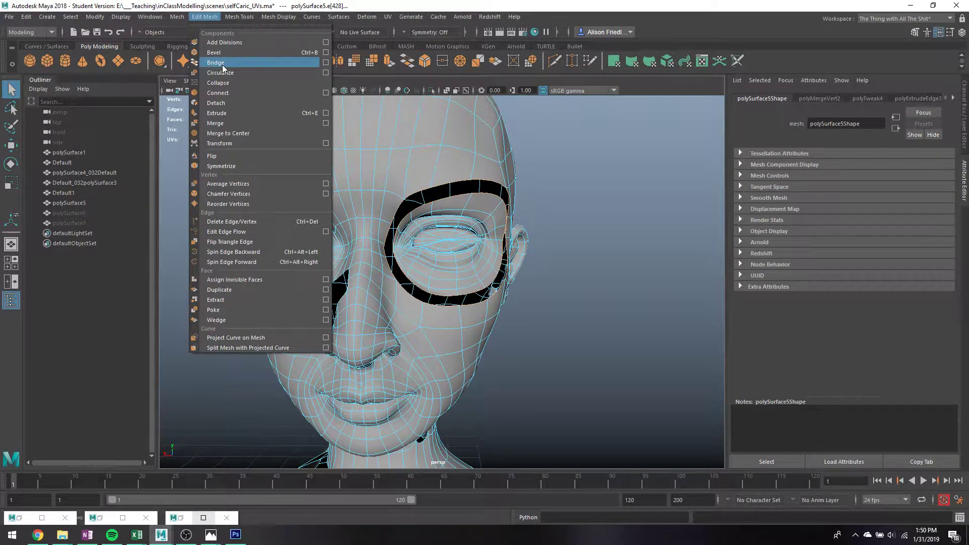
left_click(222, 63)
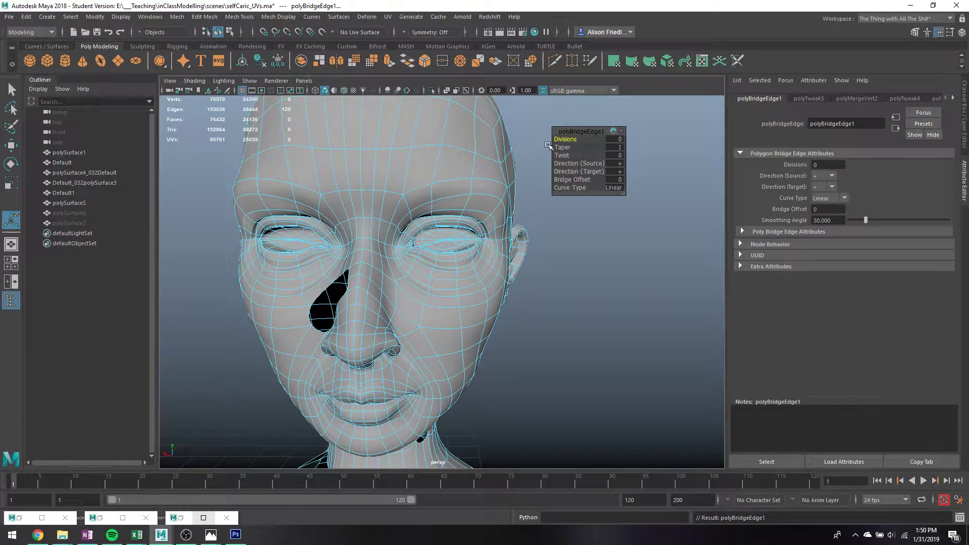
Step: Try changing the divisions of the bridge around the eye, and undo that change
left_click_drag(578, 139, 611, 140)
key("q")
right_click_drag(457, 199, 538, 174)
left_click_drag(538, 174, 497, 188, "alt")
left_click(497, 189)
key("ctrl+z")
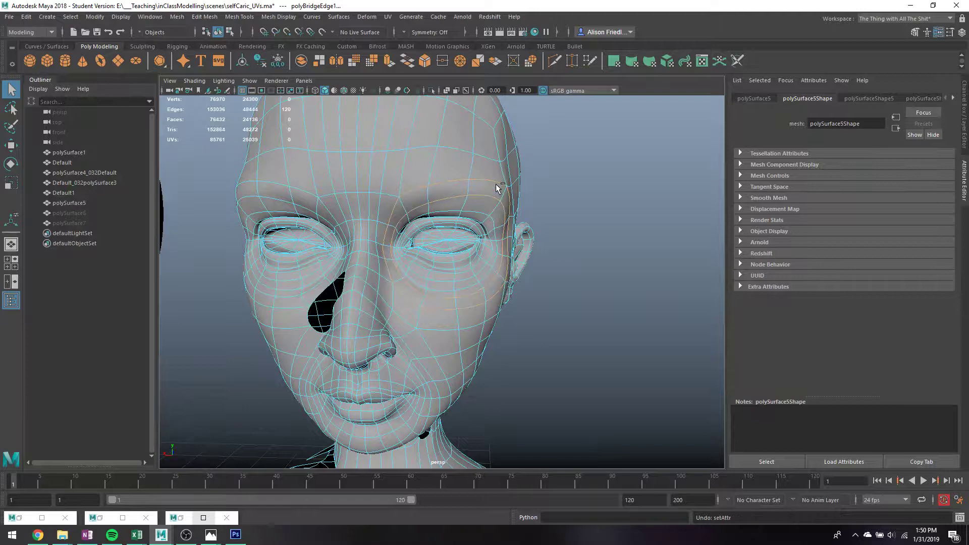
Step: Fill the four-sided hole in the lower front of the bust with Append to Polygon and restore the smooth preview
left_click(599, 277)
scroll(453, 331, "up", 2)
middle_click_drag(453, 331, 497, 113, "alt")
middle_click_drag(480, 385, 499, 250, "alt")
left_click_drag(368, 365, 395, 353, "alt")
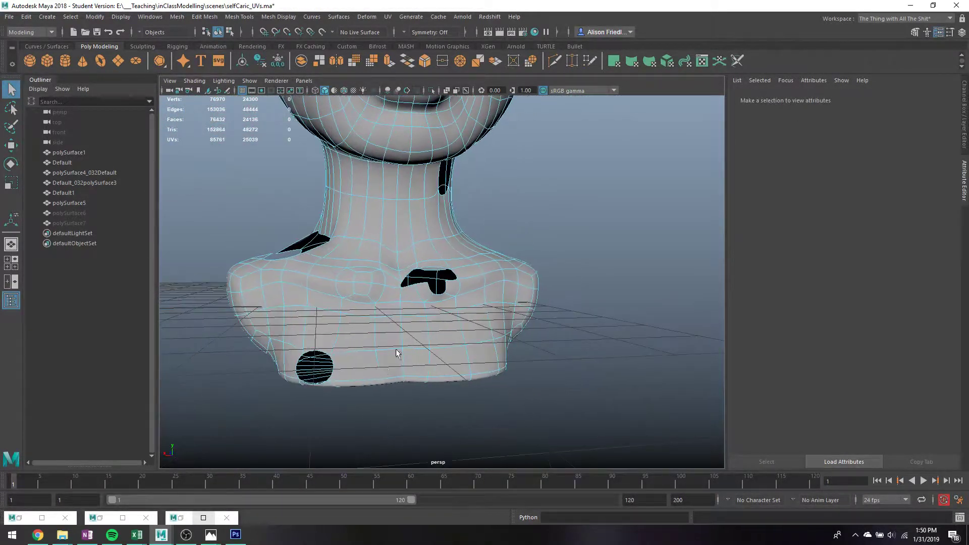
middle_click_drag(382, 367, 486, 298, "alt")
scroll(460, 294, "up", 4)
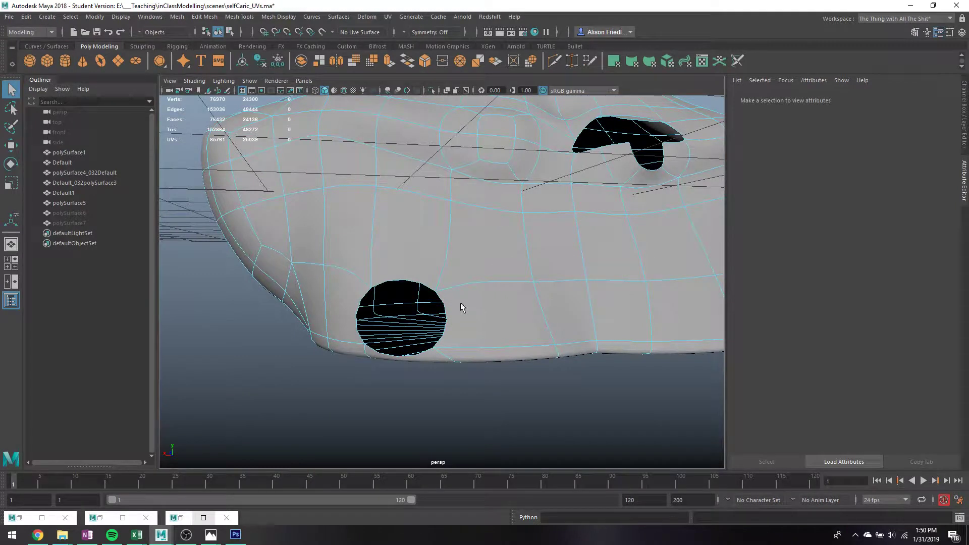
left_click(246, 17)
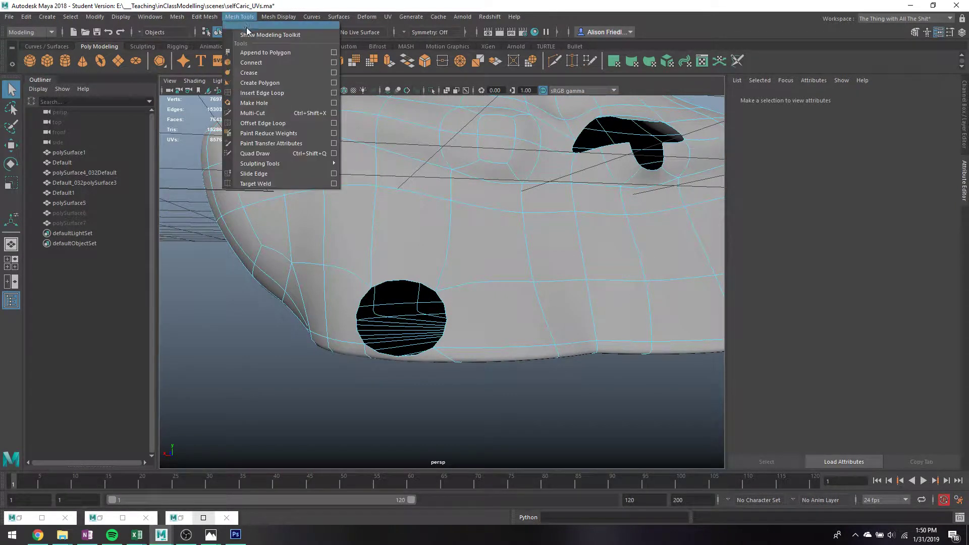
left_click(253, 54)
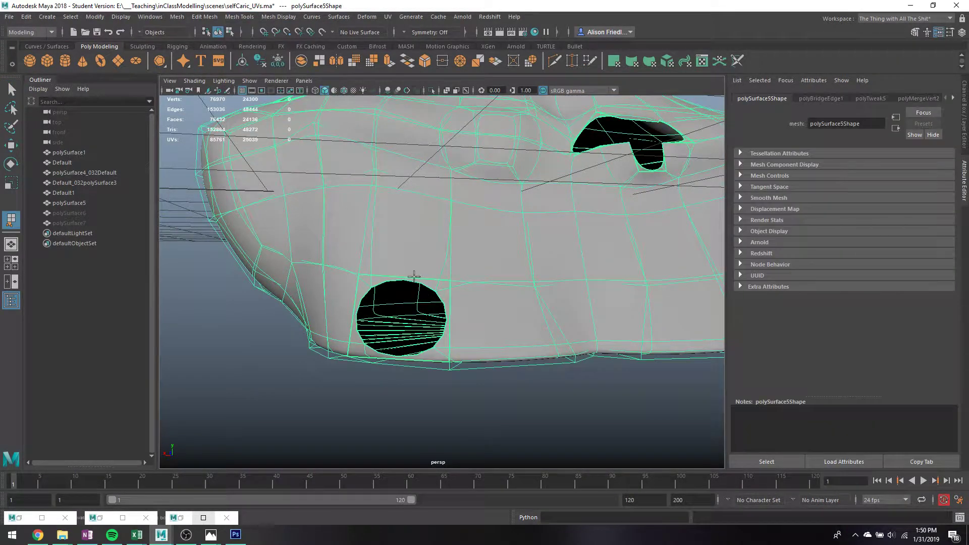
left_click(246, 17)
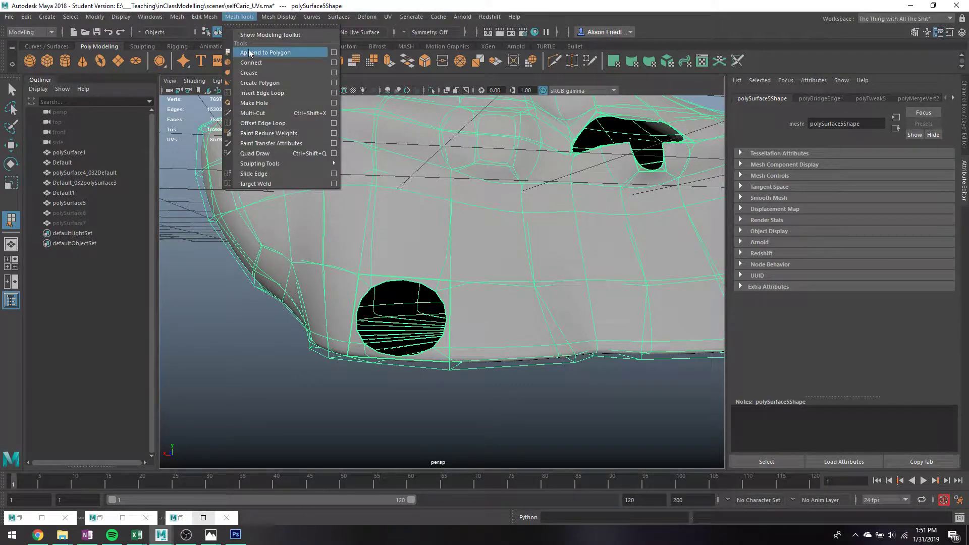
left_click(253, 57)
key("1")
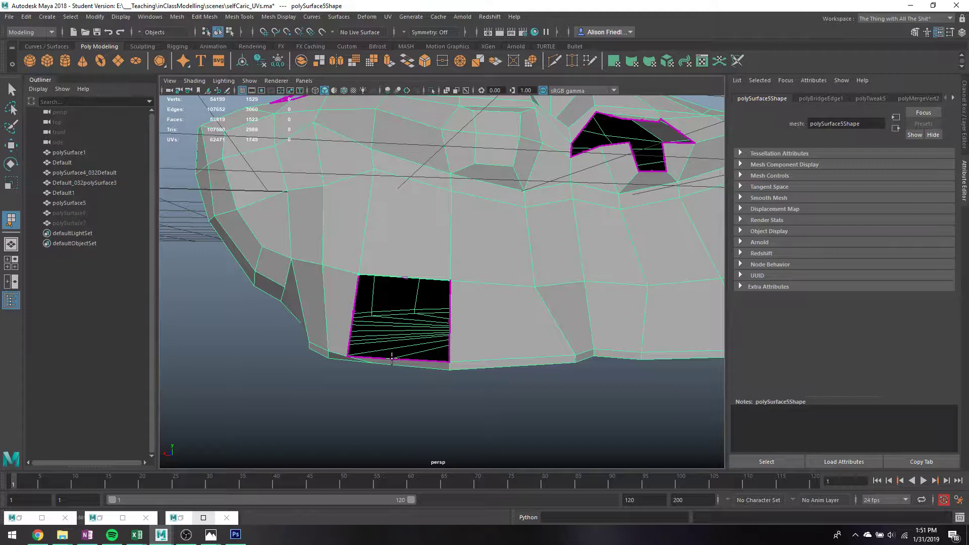
left_click(391, 359)
key("Return")
left_click_drag(419, 302, 385, 324, "alt")
key("3")
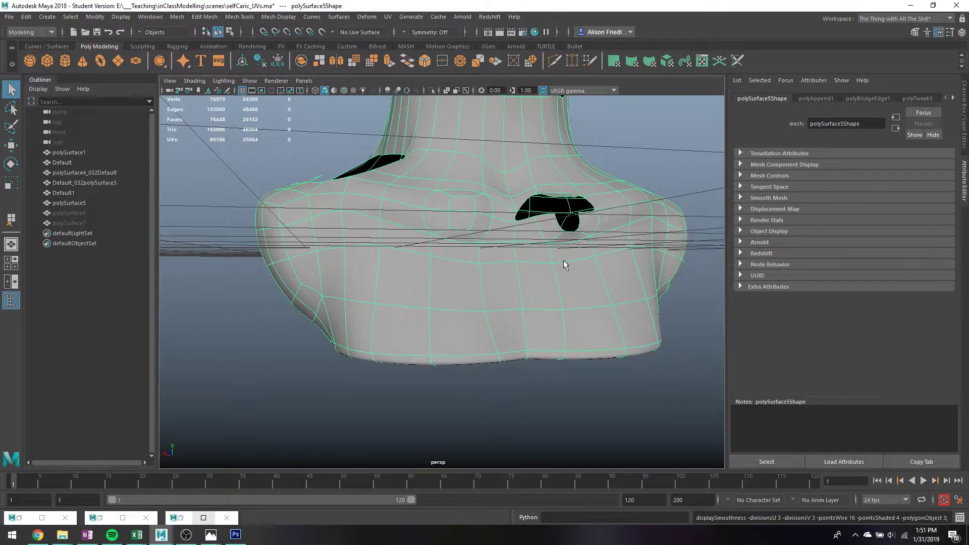
Step: Close the square notch below the T-shaped chest hole with Append to Polygon
left_click_drag(564, 261, 586, 298, "alt")
middle_click_drag(604, 230, 461, 268, "alt")
scroll(464, 256, "up", 2)
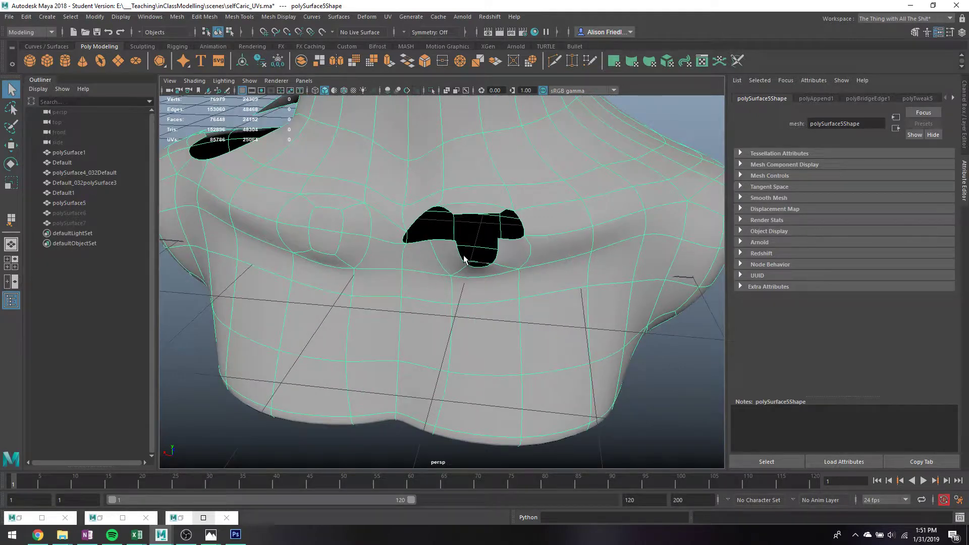
key("1")
key("3")
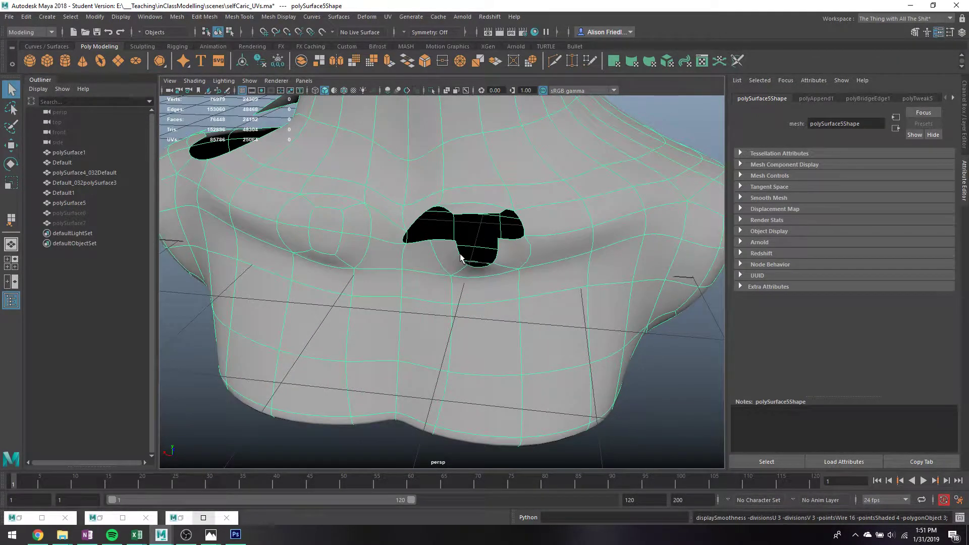
left_click(460, 255)
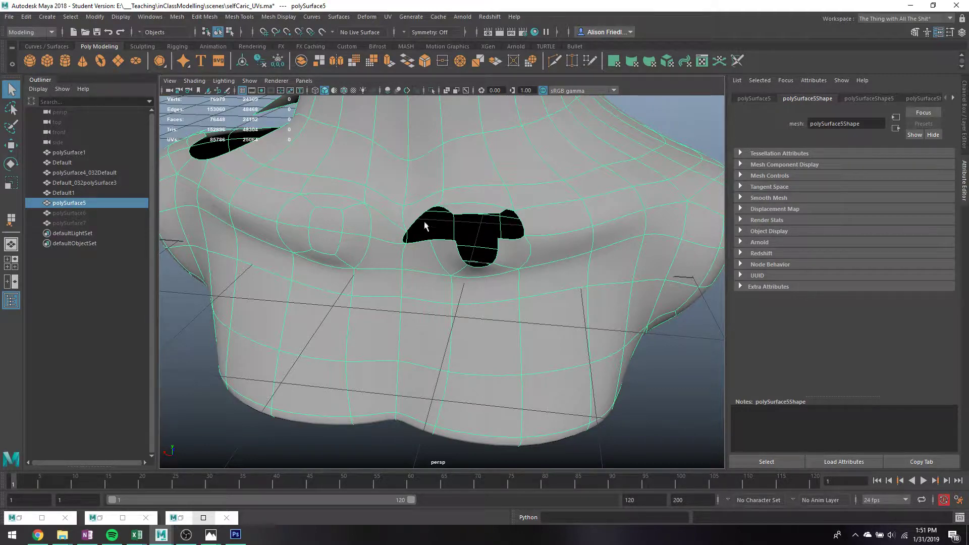
key("F11")
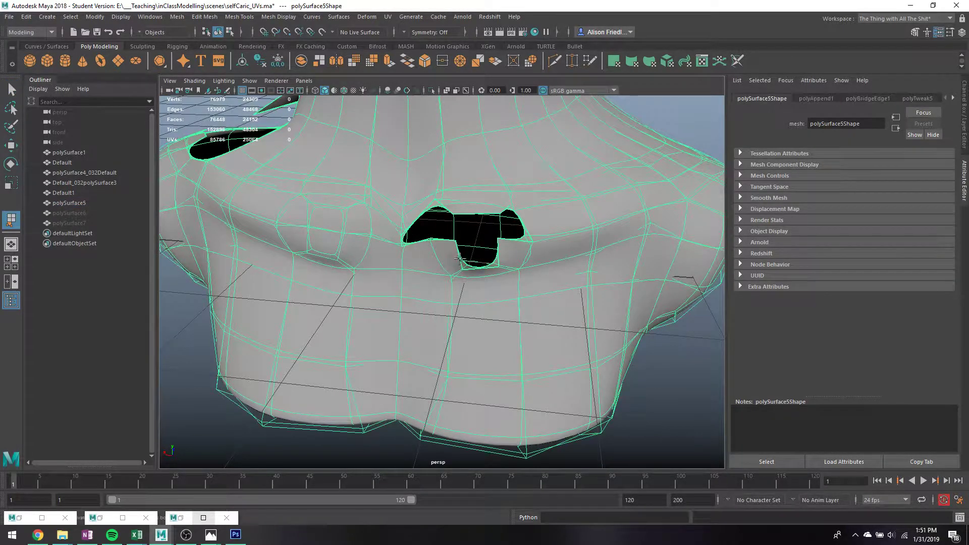
left_click(477, 255)
key("Return")
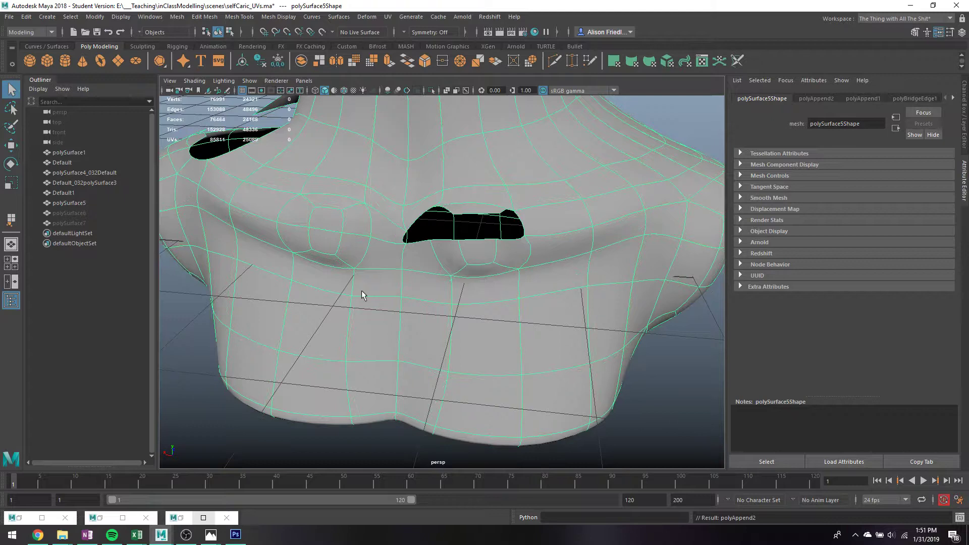
Step: Try to bridge the border edges of the remaining chest opening
right_click_drag(478, 210, 473, 194)
double_click(431, 225)
left_click(549, 226, "ctrl")
left_click(241, 16)
mouse_move(215, 17)
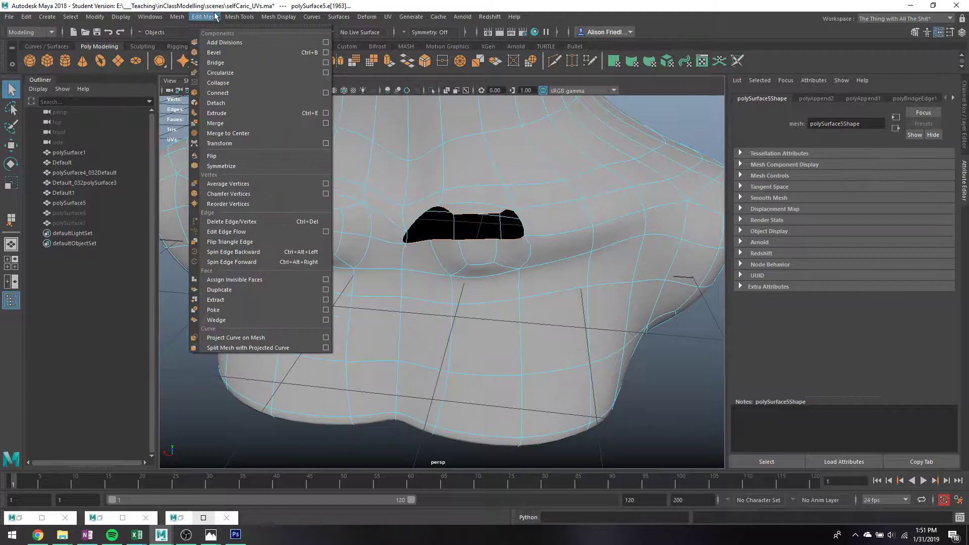
left_click(224, 62)
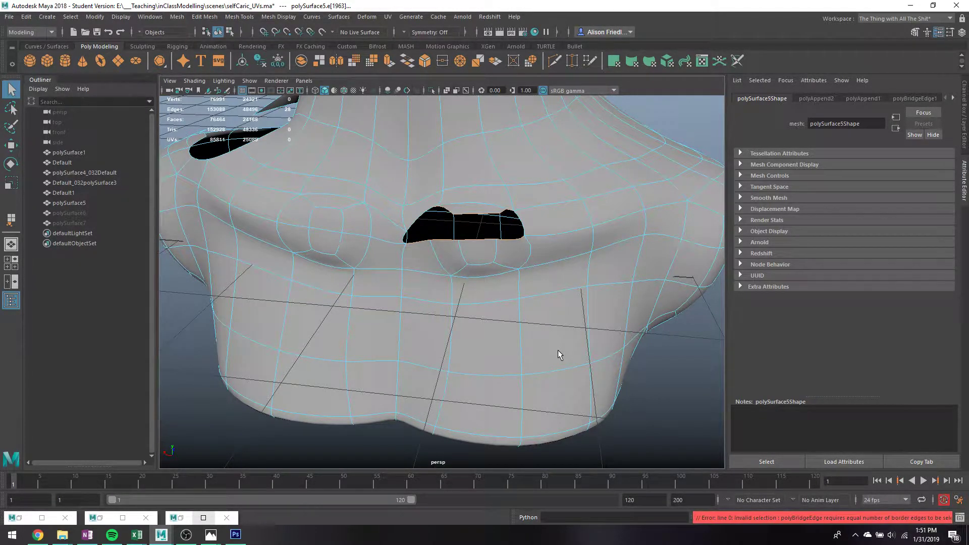
Step: Append a polygon across the middle of the chest opening, joining its upper and lower edges to split it in two
scroll(461, 207, "up", 5)
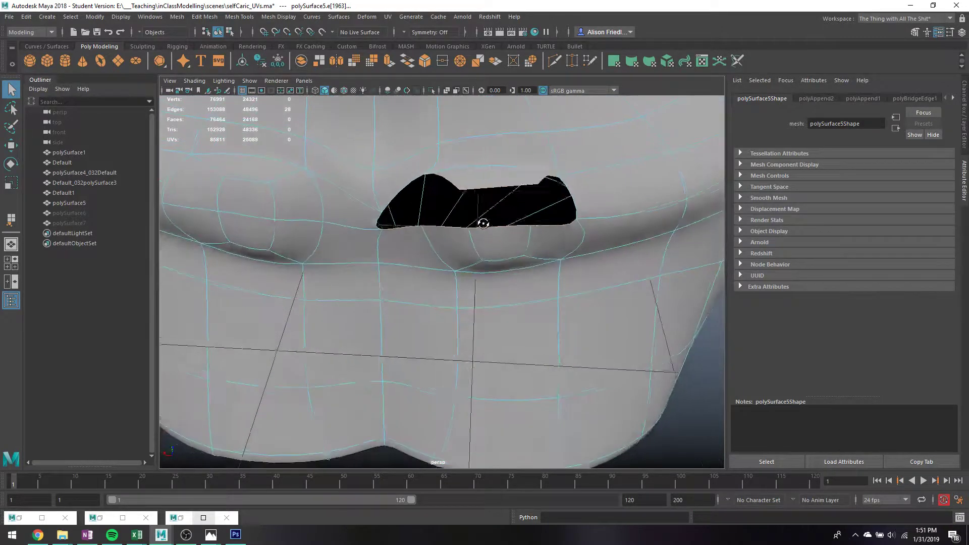
left_click_drag(483, 223, 478, 216, "alt")
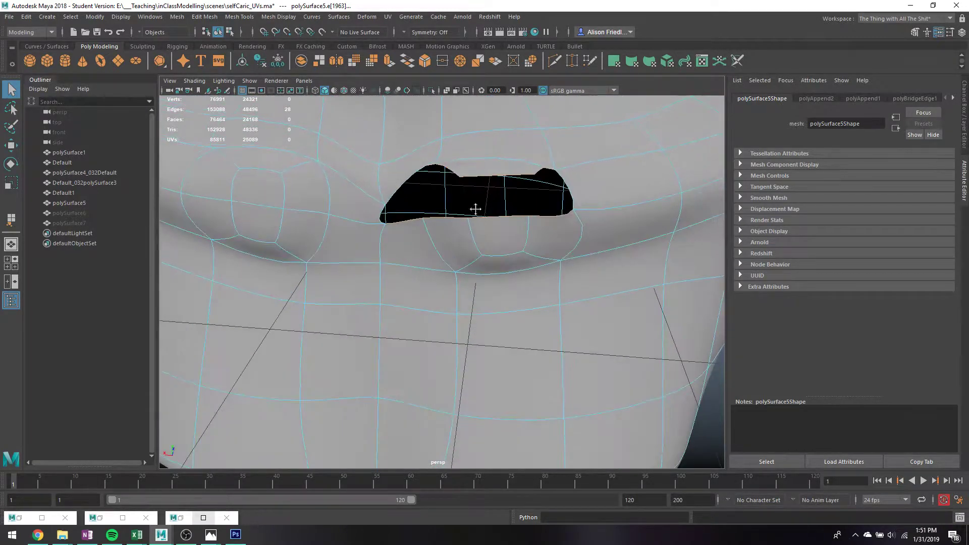
middle_click_drag(476, 209, 499, 235, "alt")
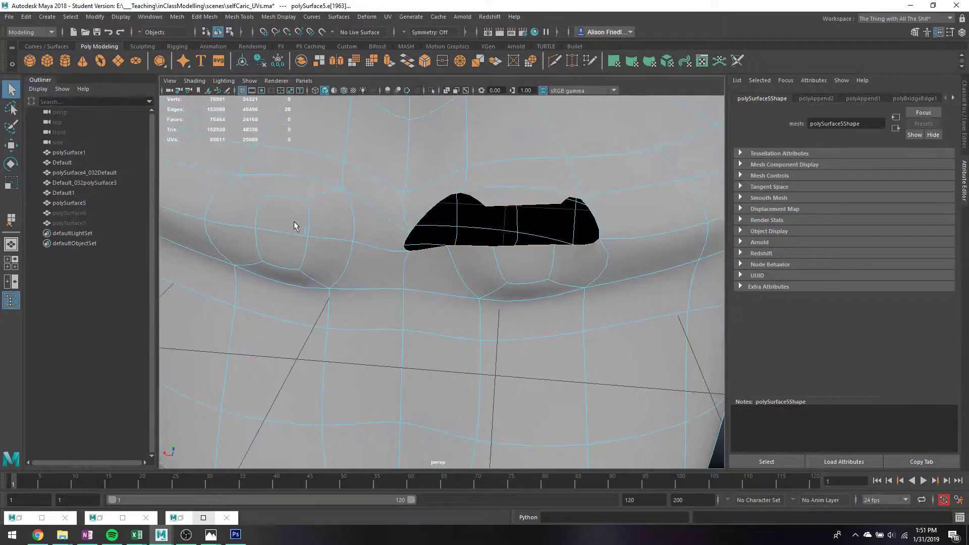
left_click(507, 206)
left_click(250, 18)
left_click(265, 53)
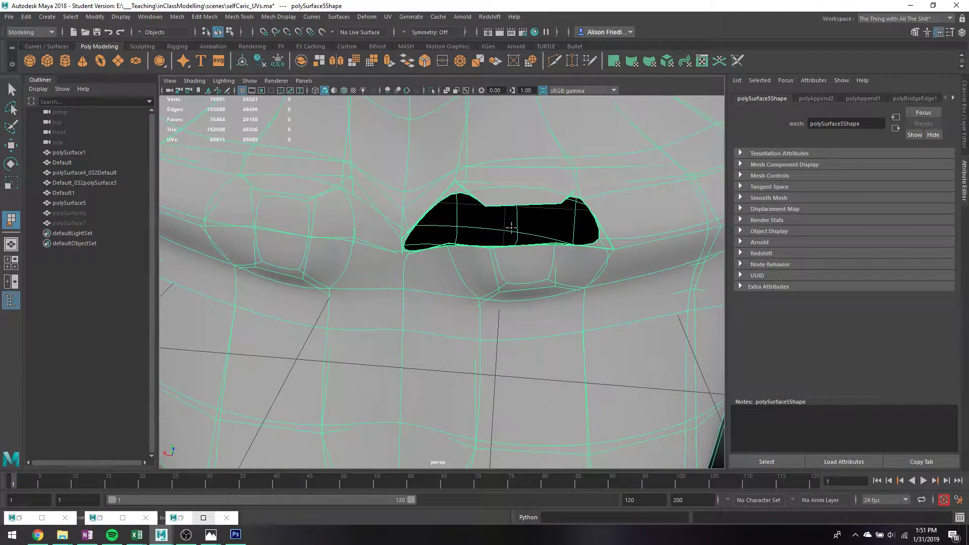
left_click(513, 245)
left_click(507, 206)
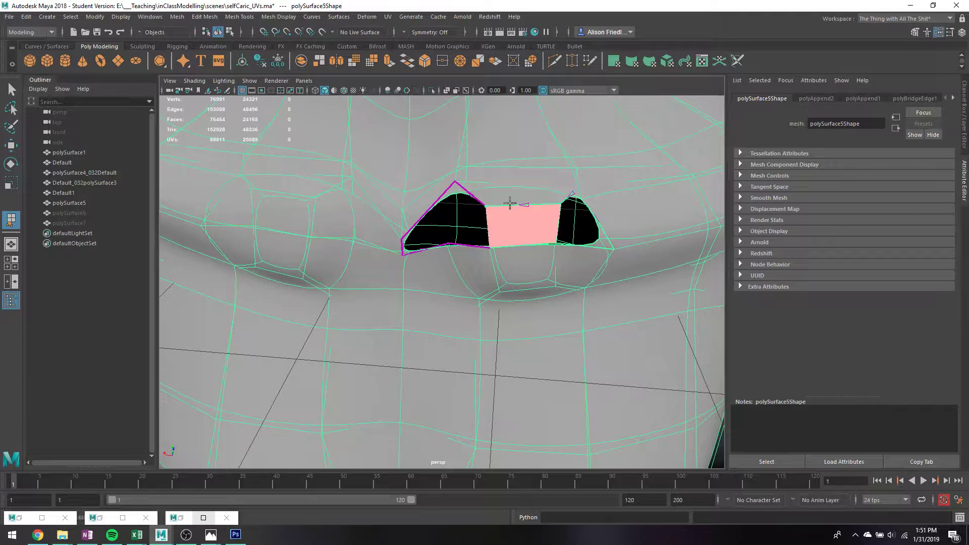
key("Return")
Step: Turn off the smooth preview and bridge the opposing edges of the larger remaining chest opening
key("1")
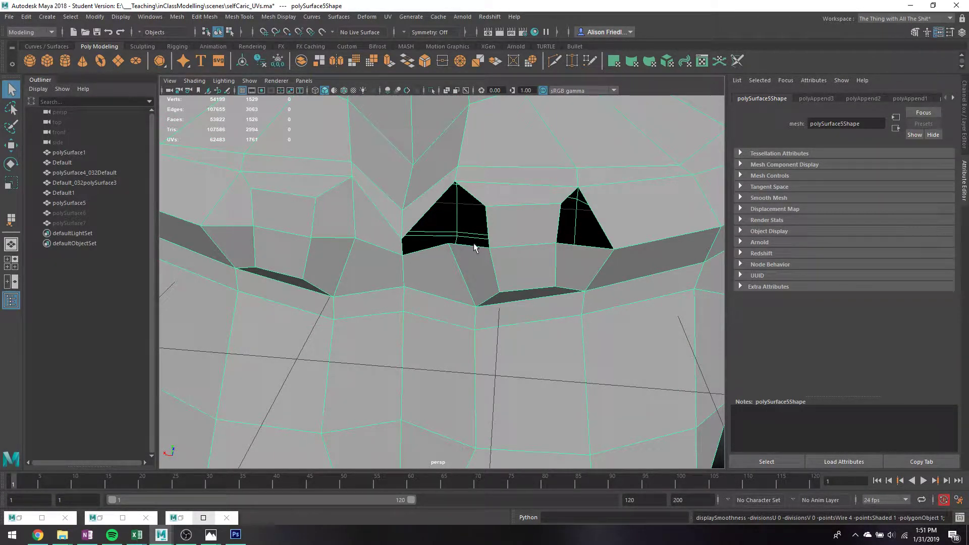
key("y")
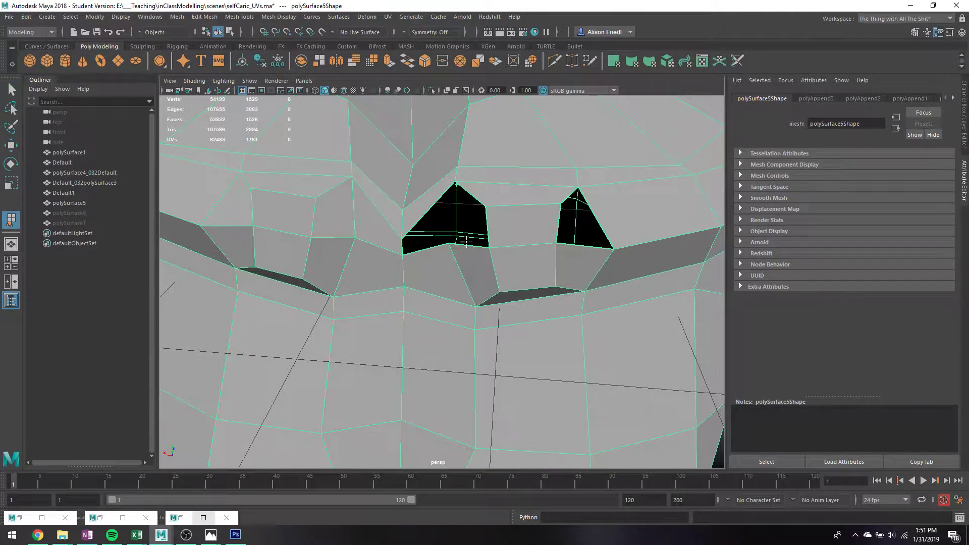
key("q")
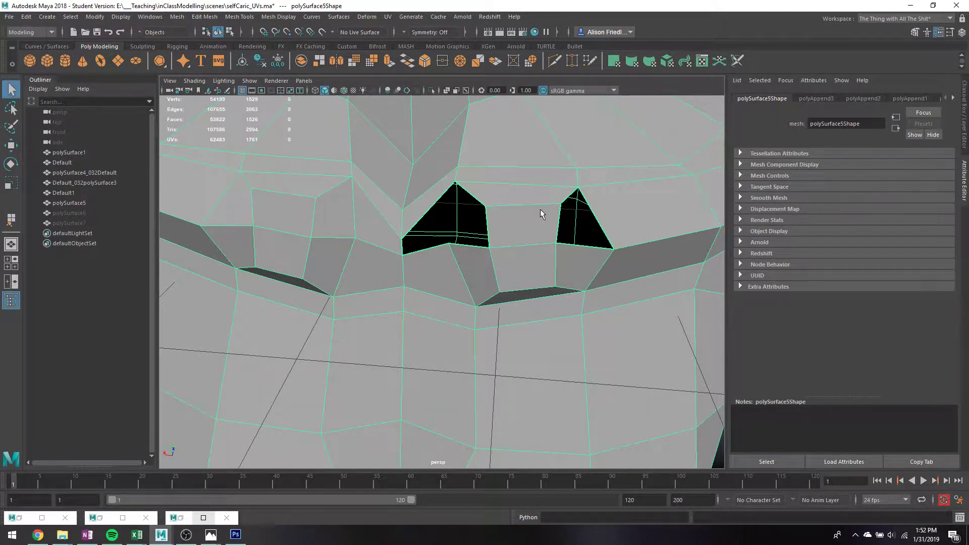
right_click_drag(473, 195, 471, 172)
left_click_drag(397, 246, 405, 245, "ctrl")
left_click(406, 248, "ctrl")
left_click(205, 17)
left_click(217, 69)
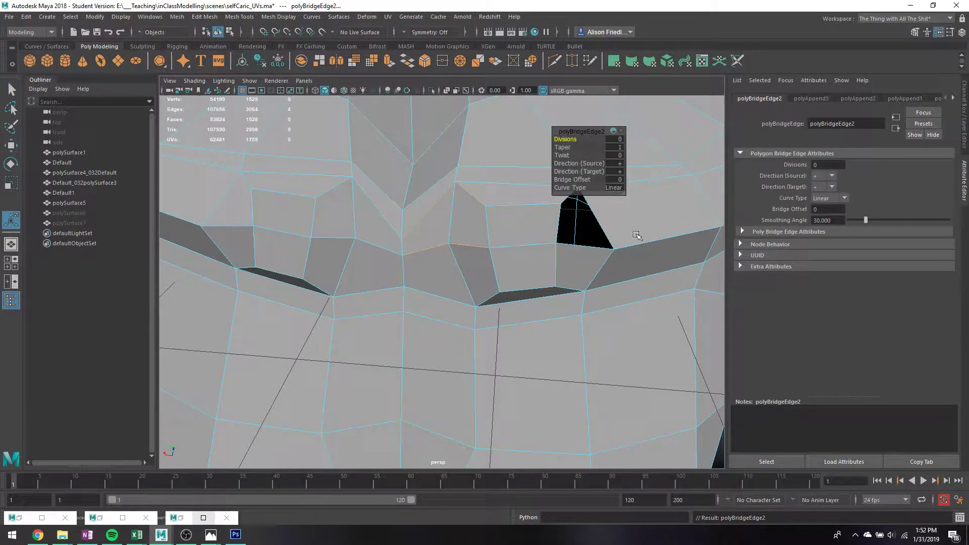
Step: Bridge the opposing edges of the last small chest opening to close it
key("q")
left_click(581, 247)
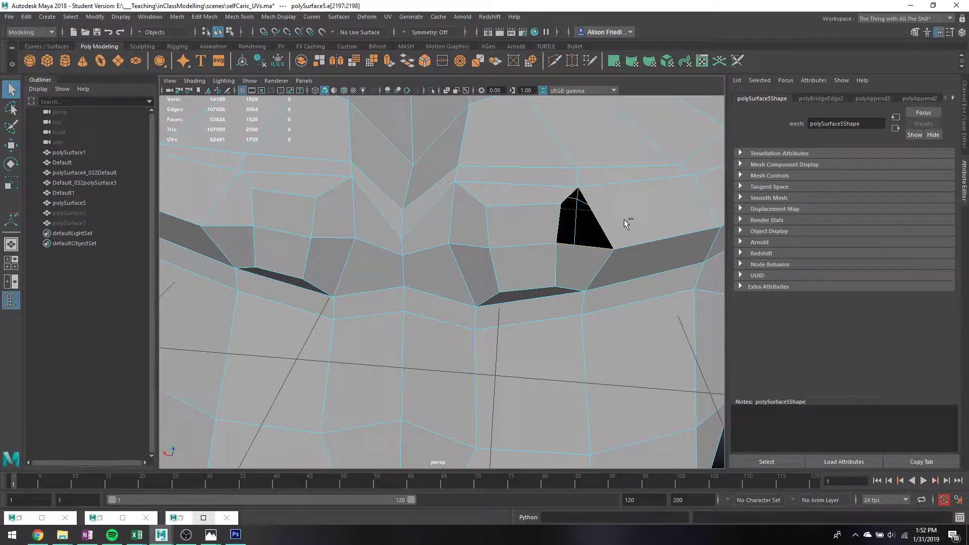
key("g")
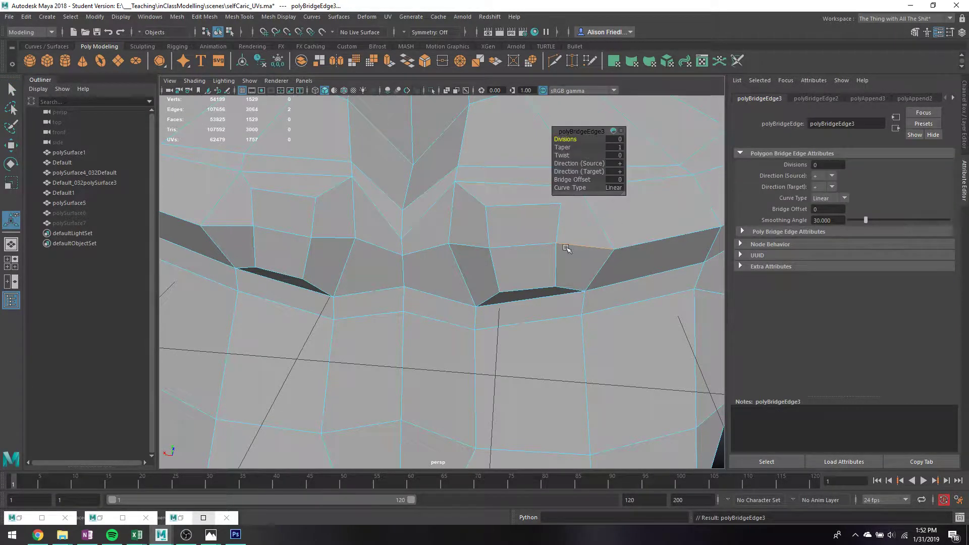
Step: Bridge the two vertical side edges of the rectangular hole at the back of the neck
scroll(510, 247, "down", 3)
left_click_drag(505, 246, 459, 245, "alt")
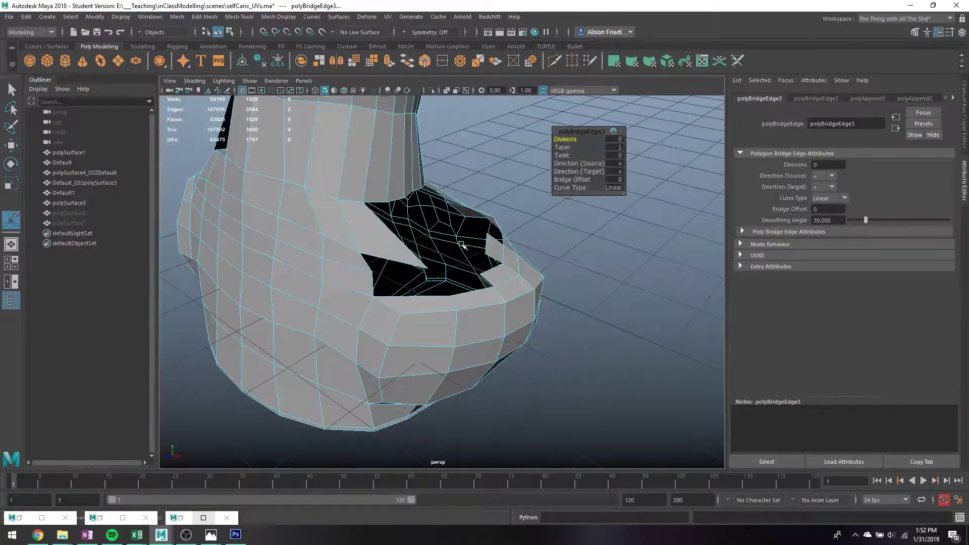
middle_click_drag(394, 243, 366, 288, "alt")
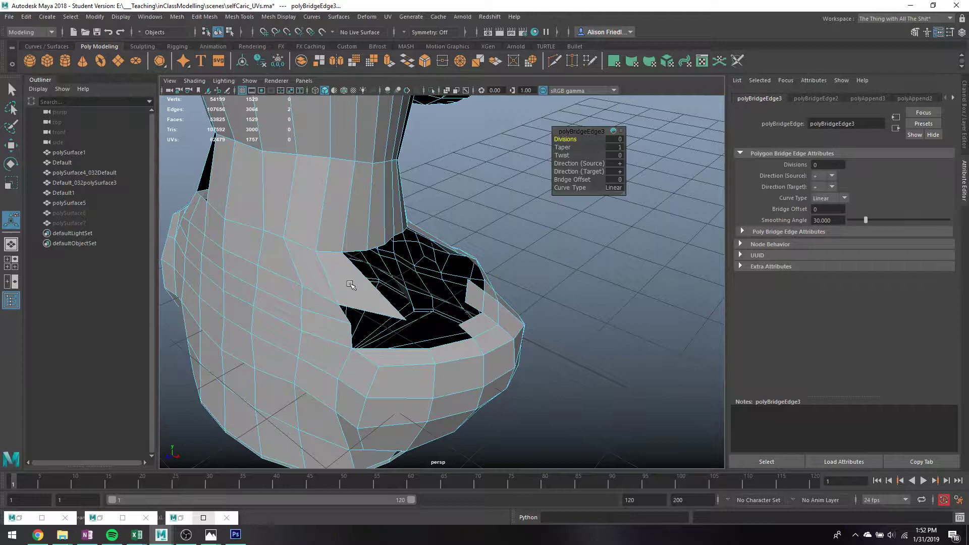
left_click_drag(353, 283, 419, 271, "alt")
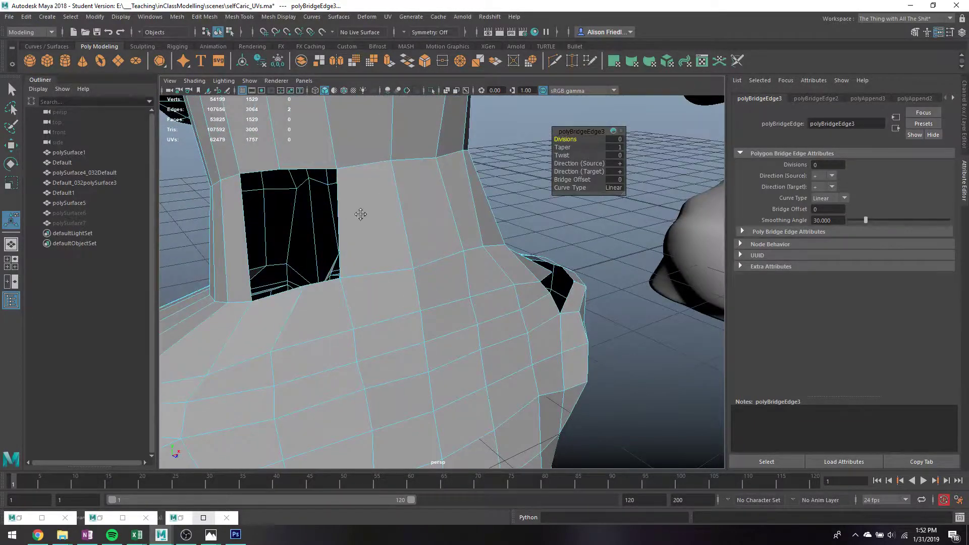
middle_click_drag(362, 214, 419, 225, "alt")
key("q")
right_click_drag(411, 187, 409, 159)
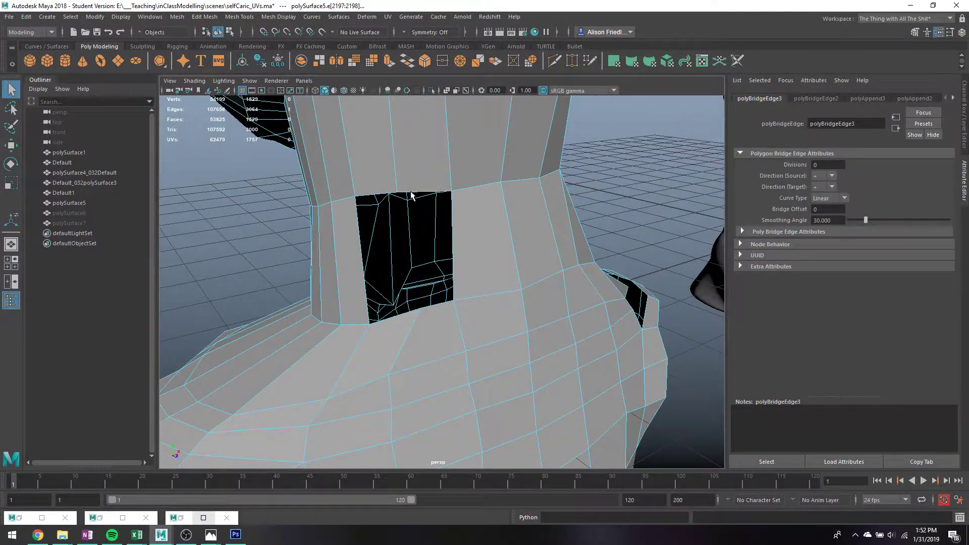
double_click(411, 191)
left_click_drag(386, 184, 435, 341, "ctrl")
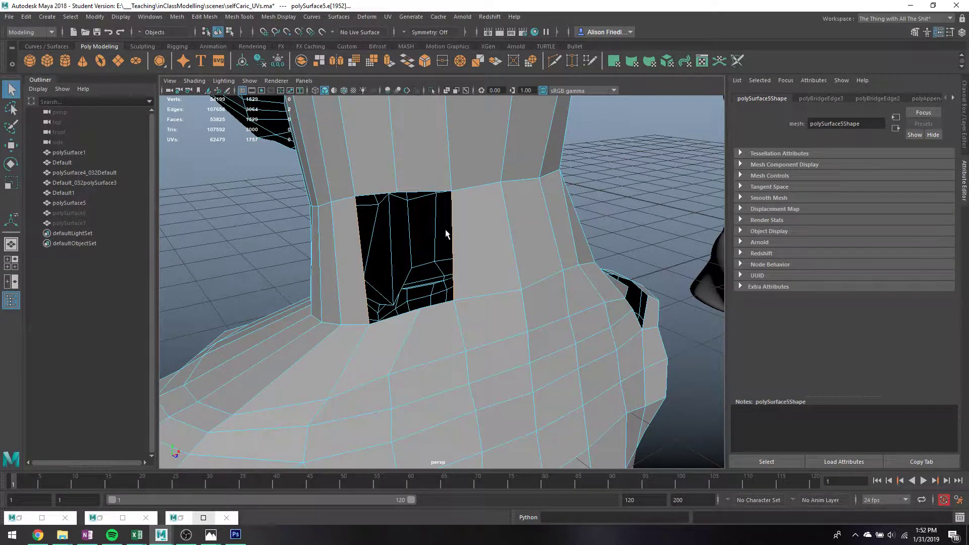
key("g")
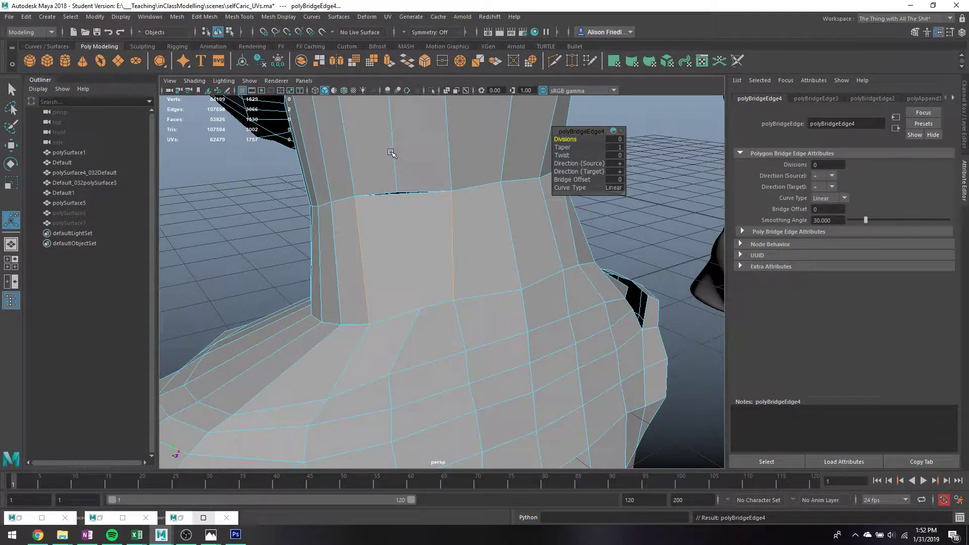
Step: Set the divisions of the neck bridge to 1 so it has a middle edge
scroll(406, 201, "up", 5)
middle_click_drag(404, 210, 430, 273, "alt")
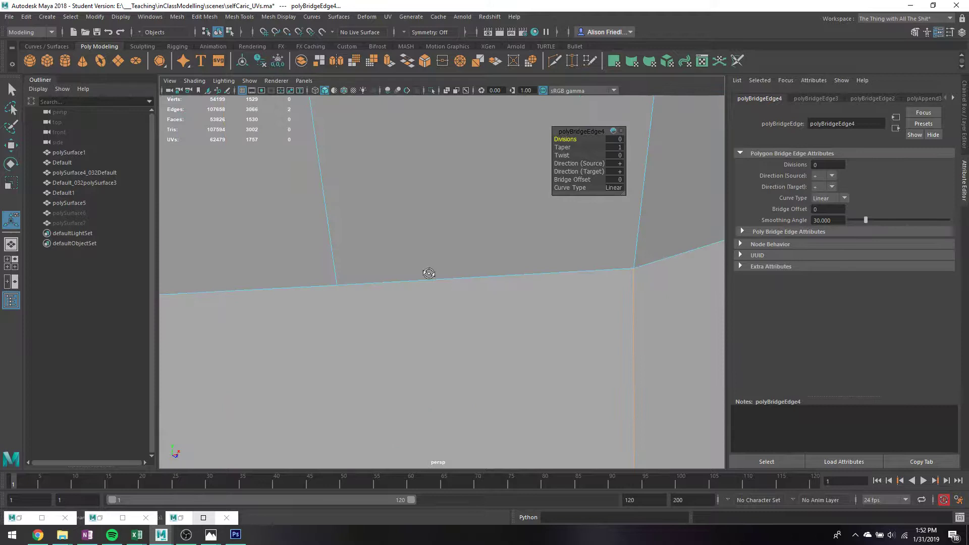
right_click_drag(429, 273, 386, 181, "alt")
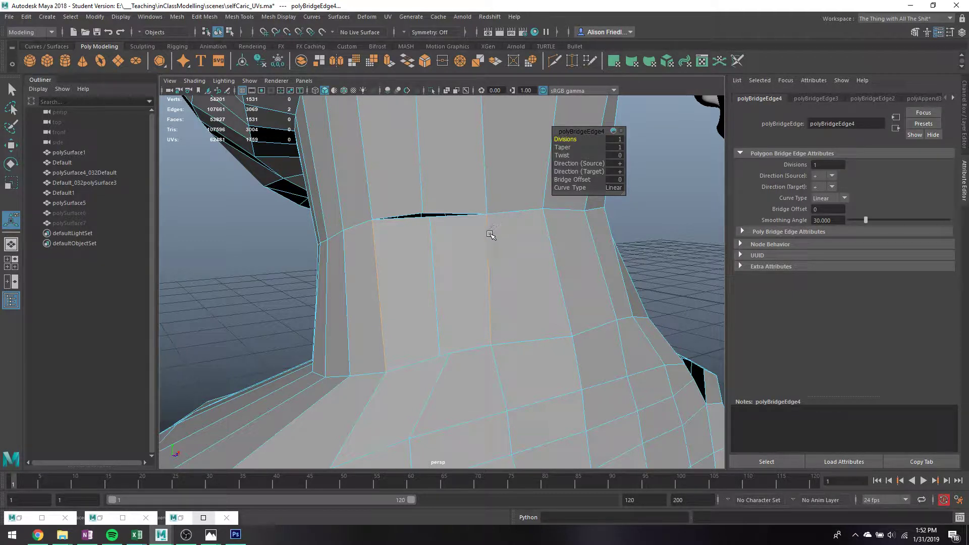
Step: Snap the upper middle vertex of the neck bridge onto the neck vertex above it to close the upper gap
key("q")
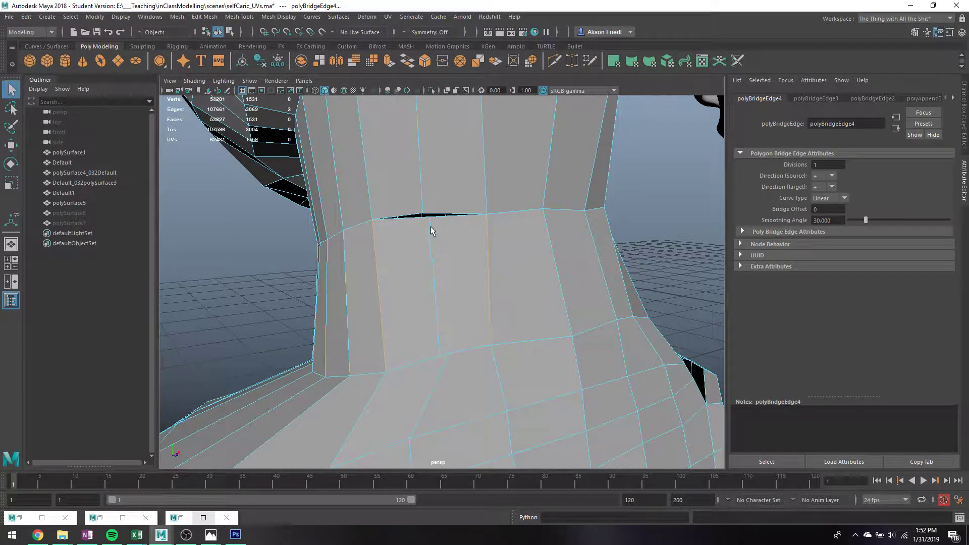
left_click(430, 226)
right_click(430, 227)
left_click(416, 225)
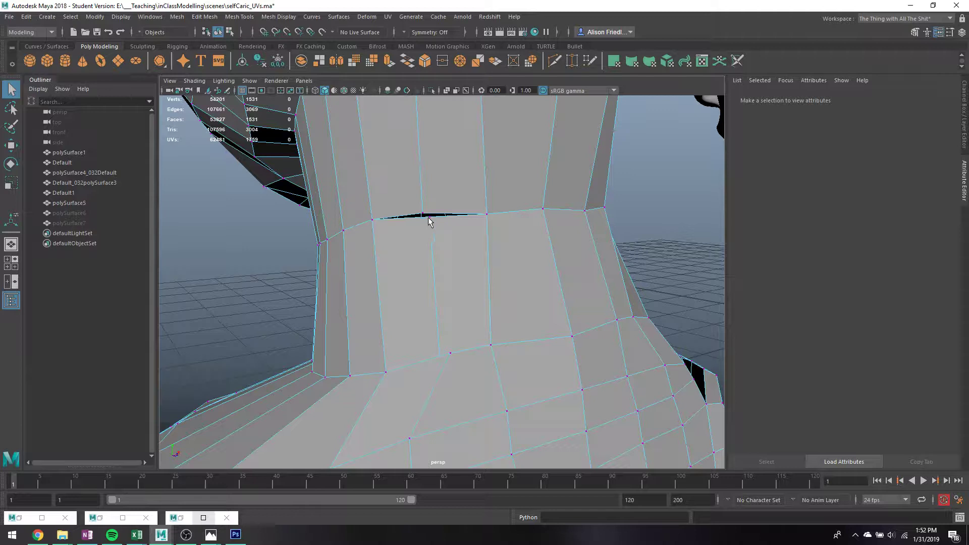
left_click(430, 219)
key("w")
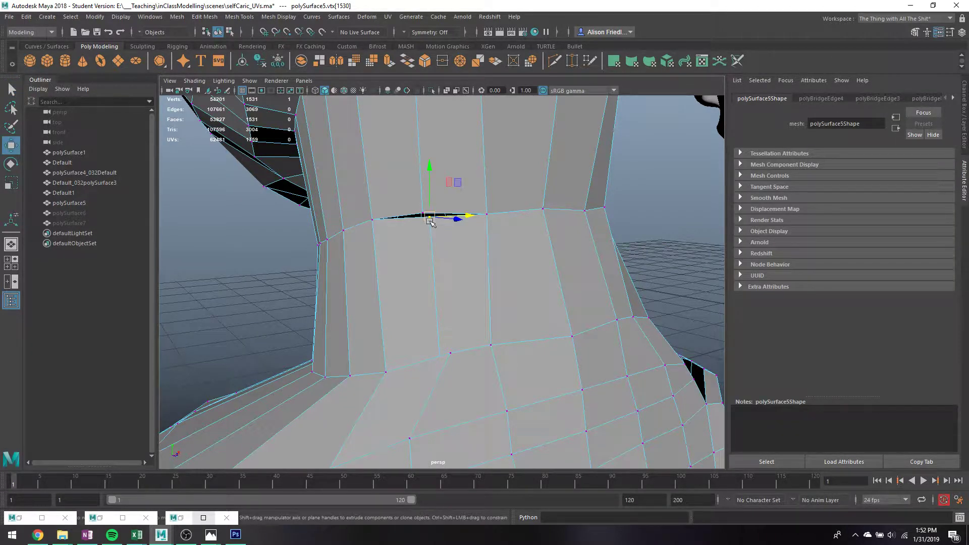
key("v")
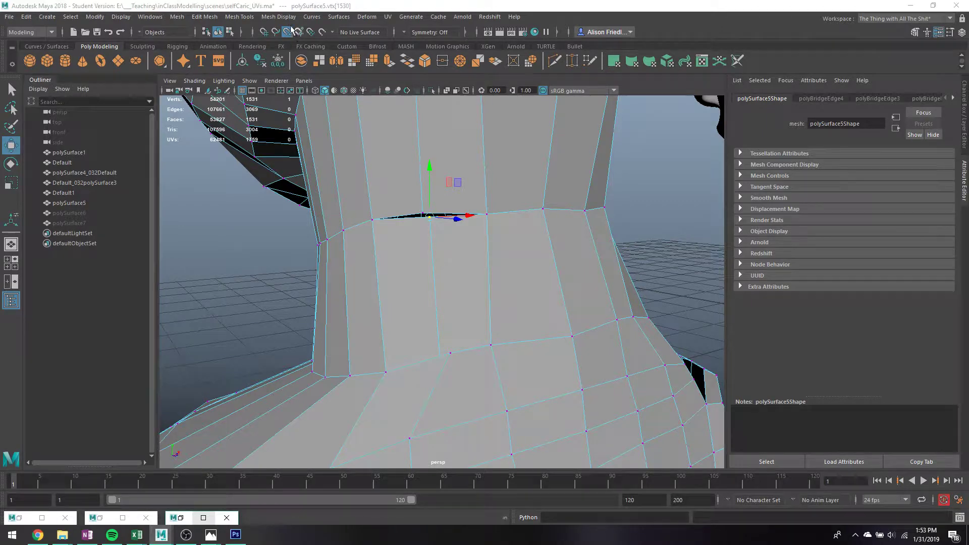
left_click_drag(428, 216, 423, 213)
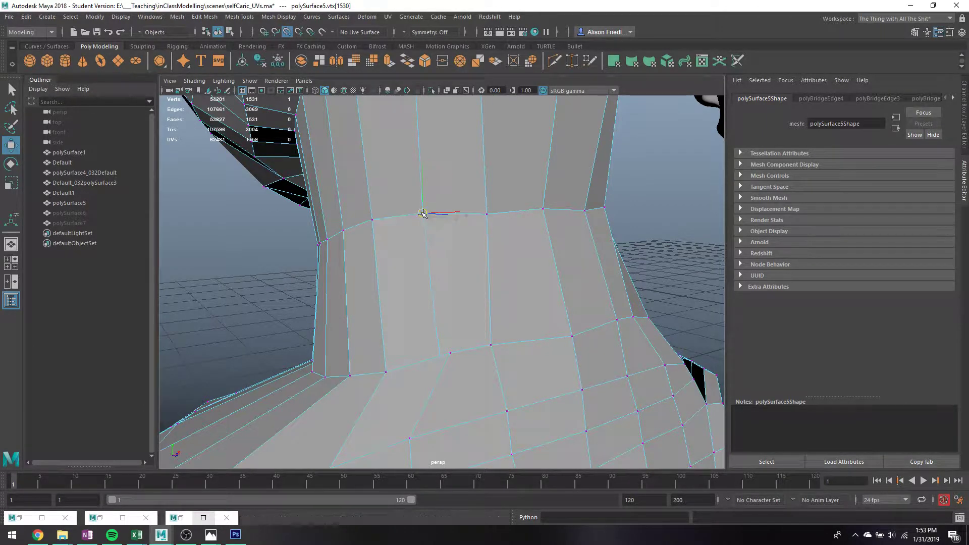
Step: Snap the lower middle vertex of the neck bridge onto the matching vertex at the base of the neck
key("4")
left_click_drag(442, 350, 446, 368, "alt")
middle_click_drag(499, 393, 488, 367, "alt")
mouse_move(488, 368)
left_mouse_down("alt")
mouse_move(457, 421)
mouse_move(464, 413)
left_mouse_up("alt")
left_click(455, 419)
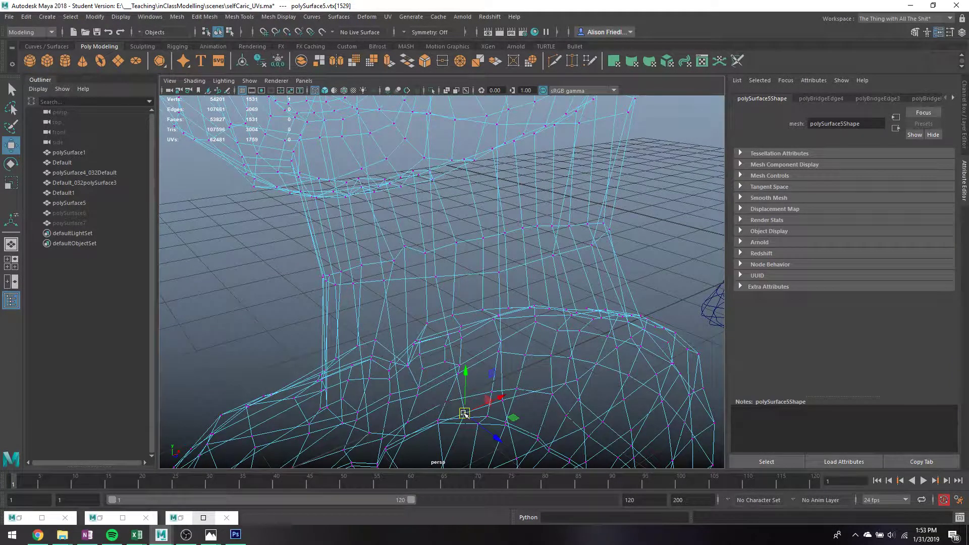
key("5")
left_click_drag(506, 291, 492, 266, "alt")
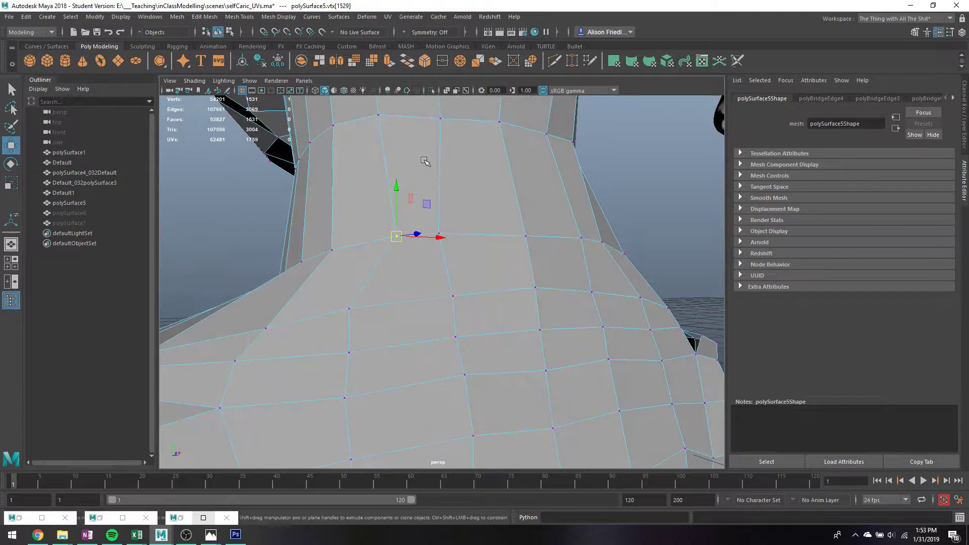
Step: Select the whole bust mesh and turn on its smooth preview to check the patched neck
right_click_drag(437, 148, 489, 129)
left_click_drag(484, 208, 454, 255, "alt")
key("3")
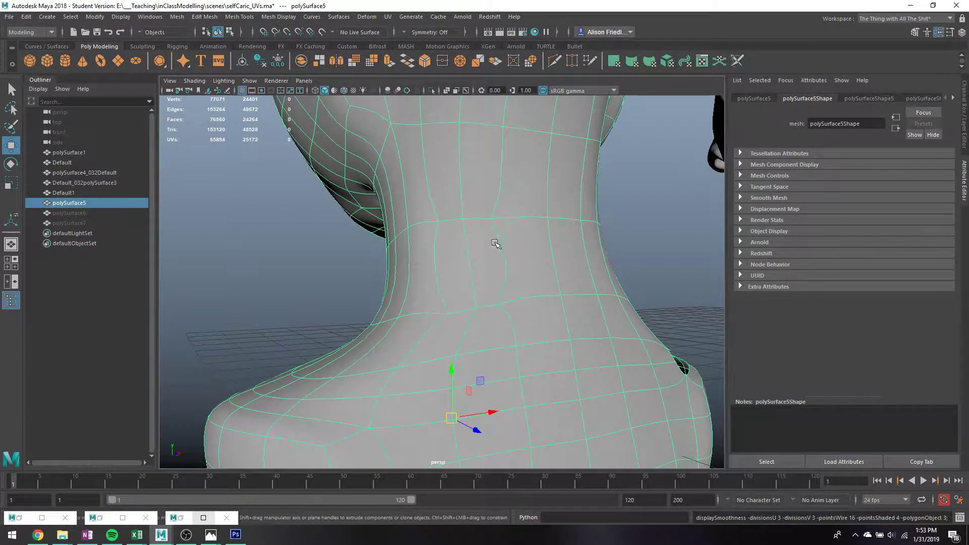
scroll(495, 231, "up", 3)
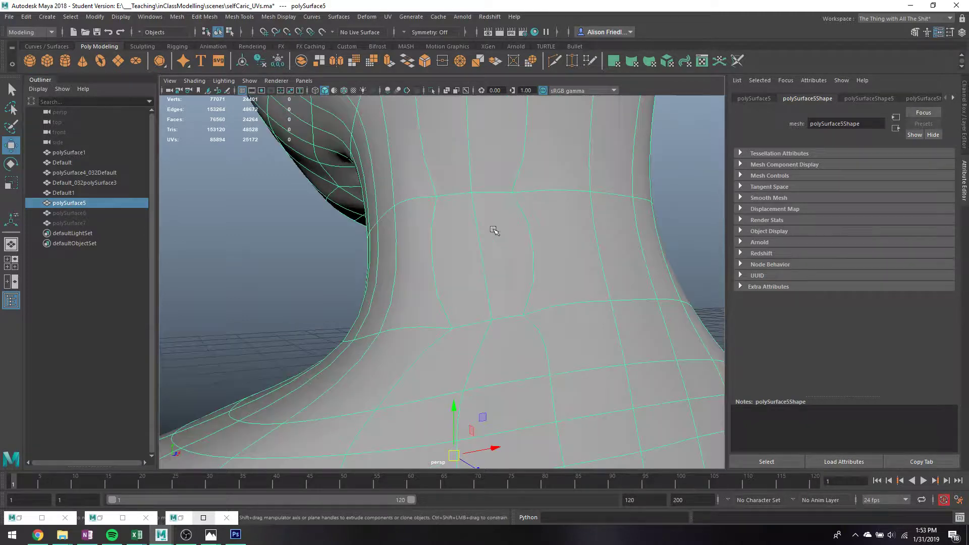
middle_click_drag(501, 200, 485, 222, "alt")
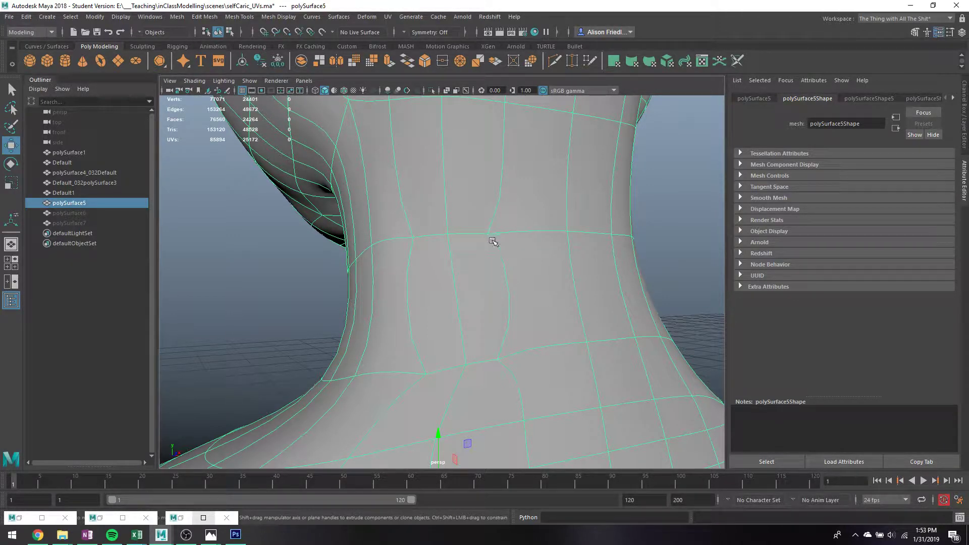
scroll(601, 332, "down", 5)
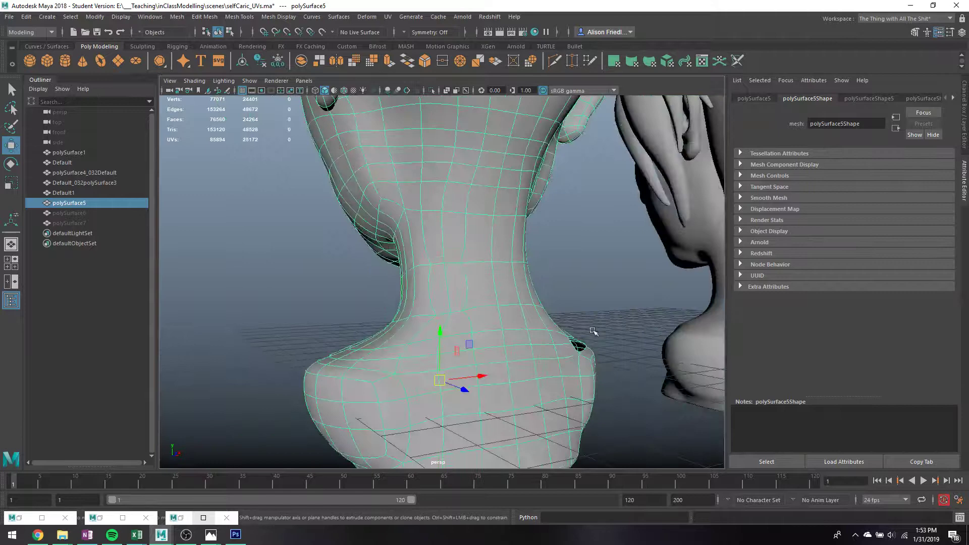
middle_click_drag(538, 349, 527, 260, "alt")
Step: Select the overlapping vertices at the upper middle of the neck patch
key("q")
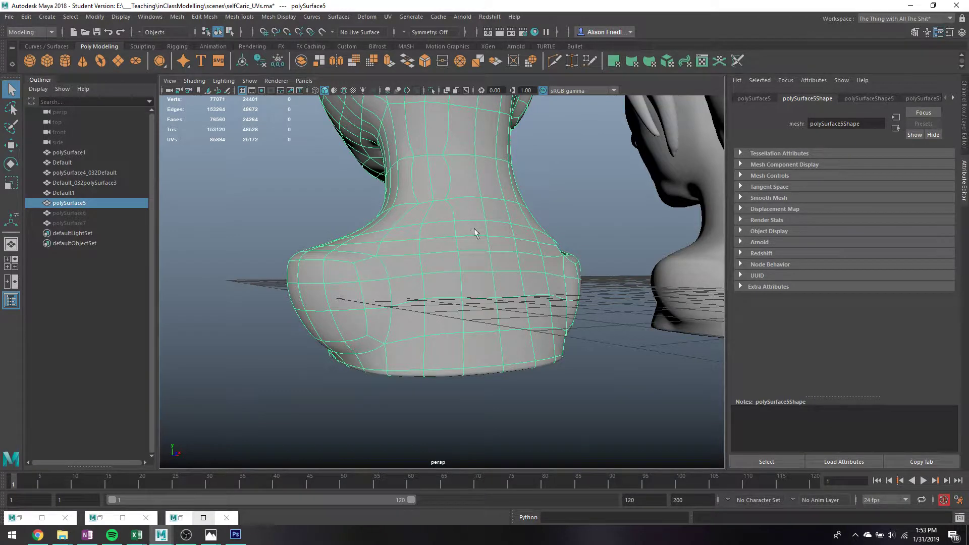
scroll(474, 228, "up", 5)
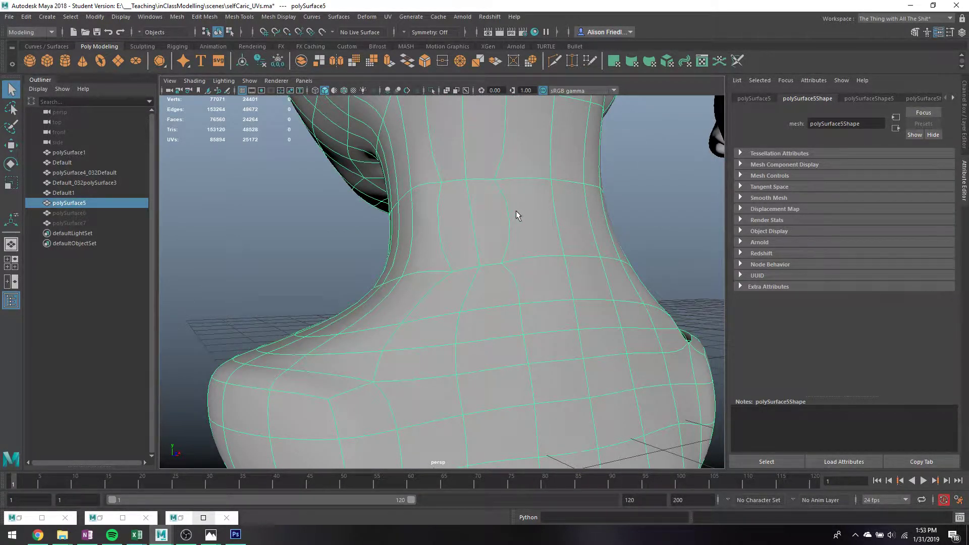
right_click_drag(475, 194, 454, 189)
left_click(466, 180)
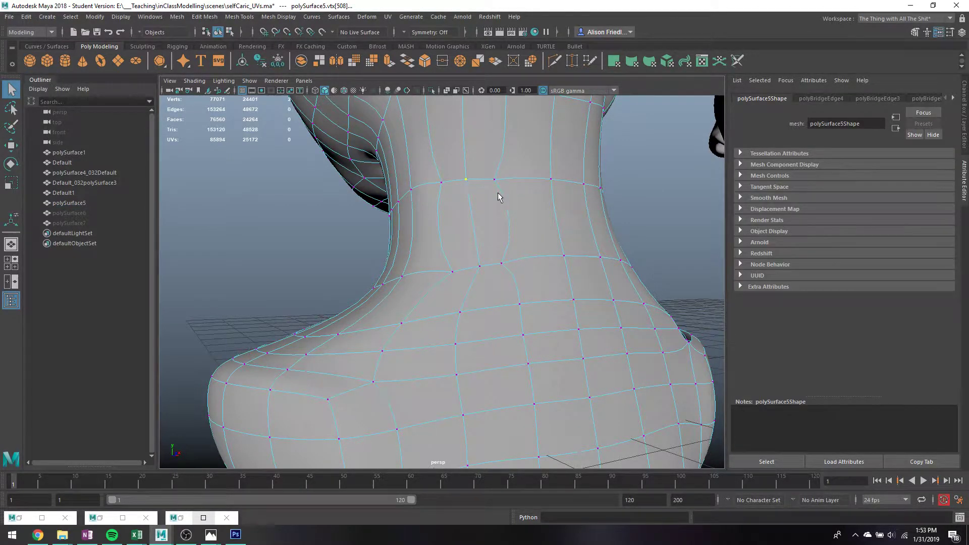
key("4")
left_click(469, 170, "shift")
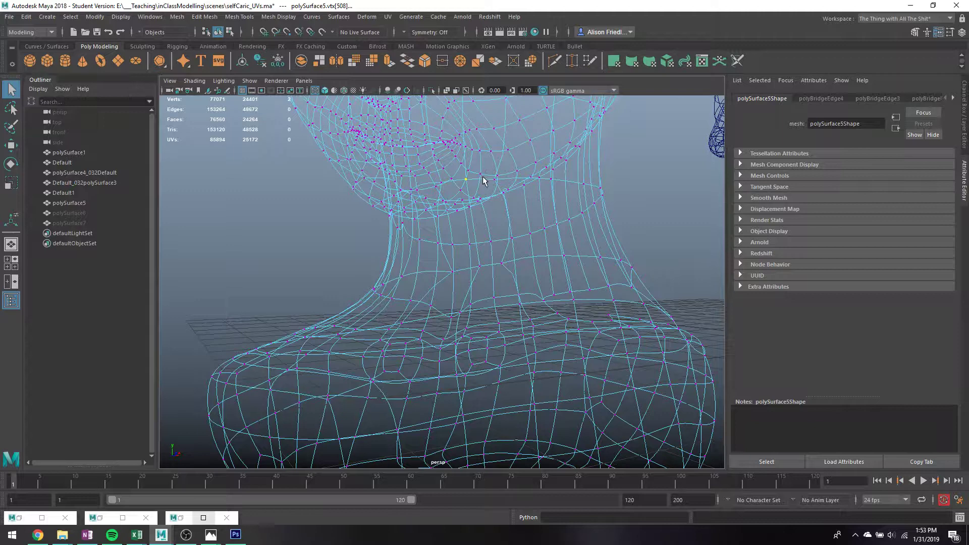
scroll(490, 185, "up", 5)
key("5")
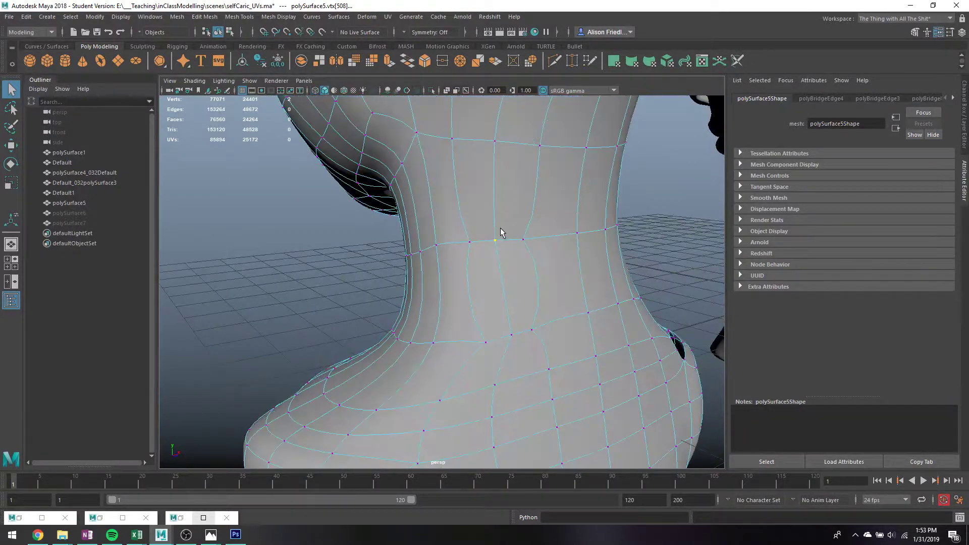
scroll(524, 231, "up", 2)
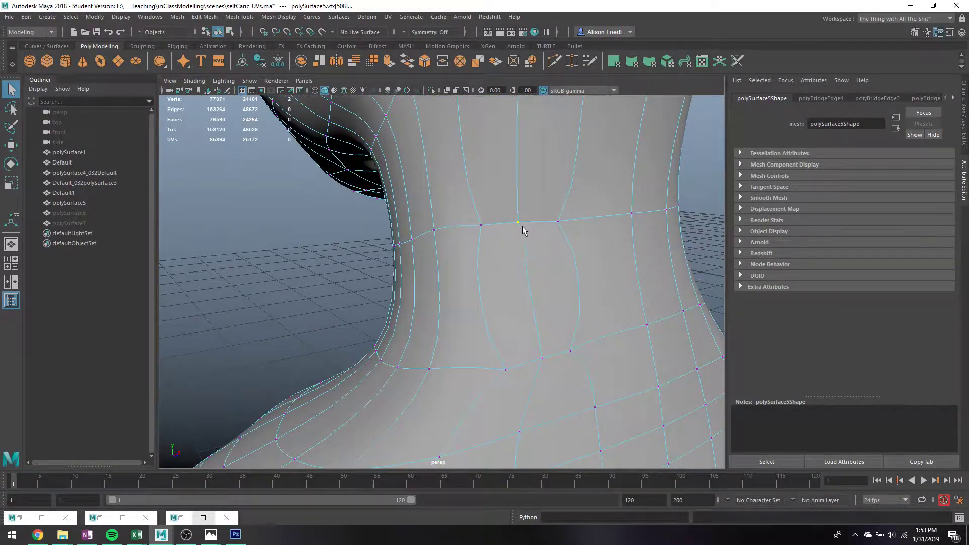
key("w")
left_click_drag(518, 200, 518, 166)
key("ctrl+z")
key("ctrl+z")
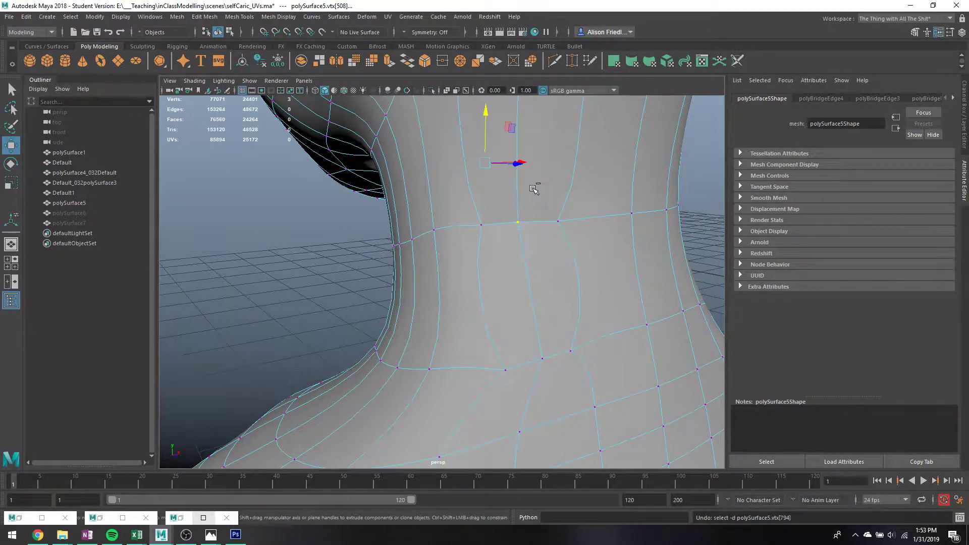
Step: Merge the selected overlapping vertices at the upper middle of the neck patch
key("q")
key("4")
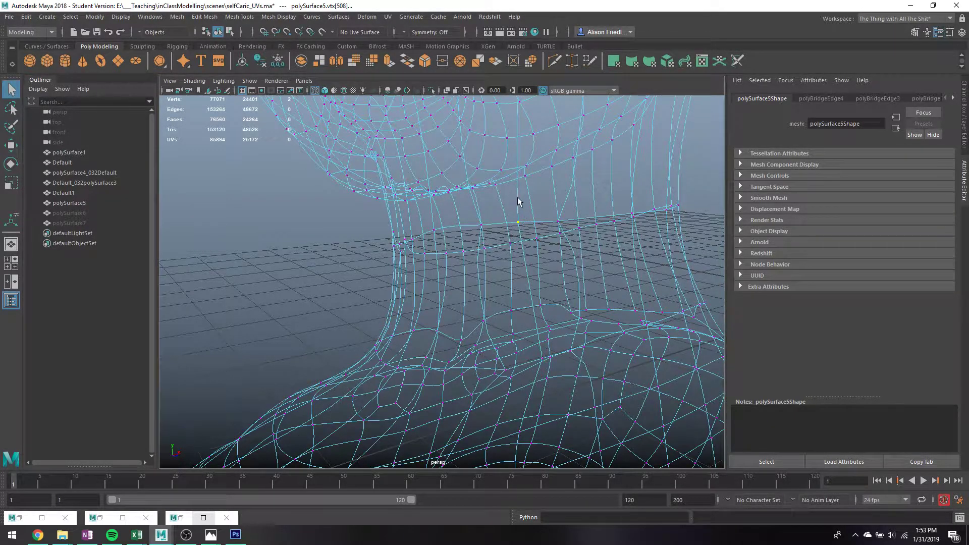
key("5")
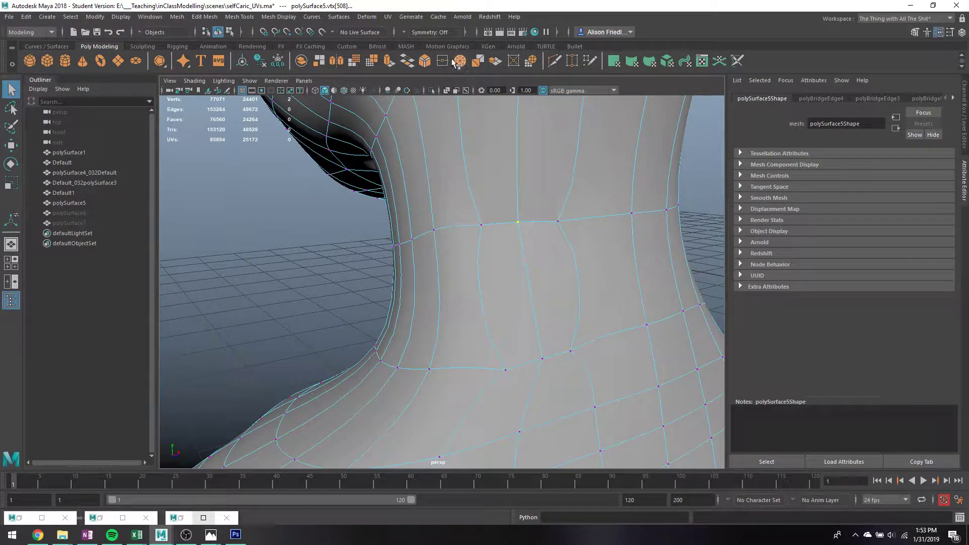
left_click(460, 61)
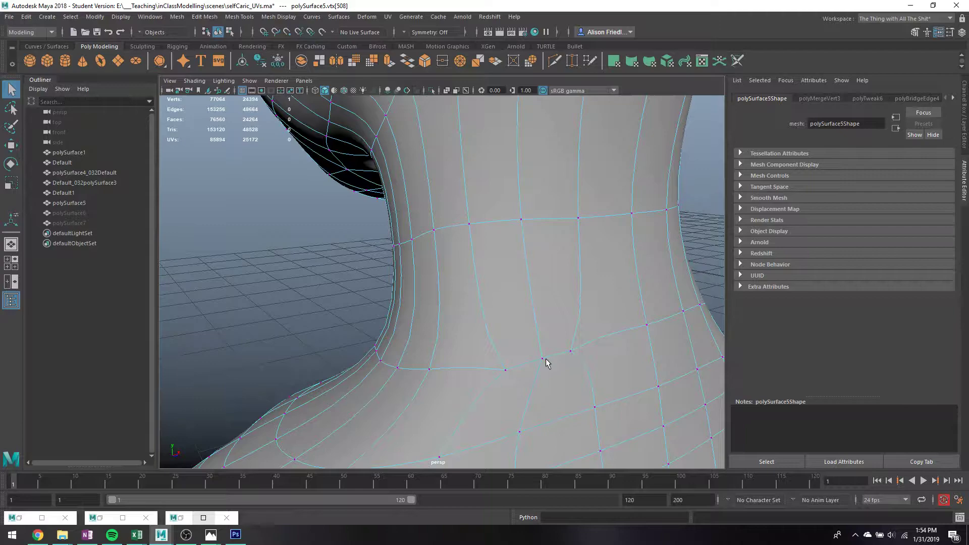
Step: Try to merge the overlapping vertices at the lower middle of the neck patch
left_click_drag(541, 356, 560, 371)
key("4")
middle_click_drag(562, 373, 545, 361, "alt")
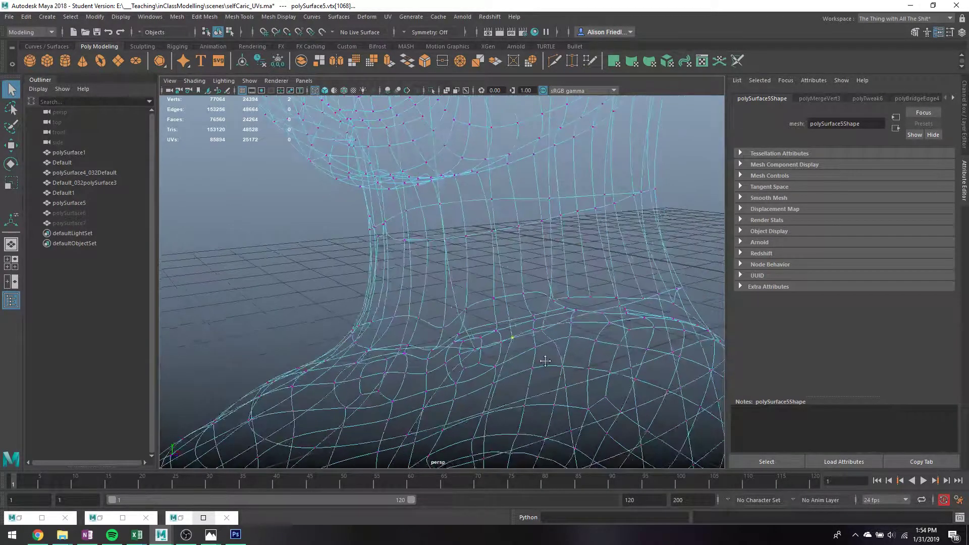
left_click_drag(537, 323, 536, 330, "alt")
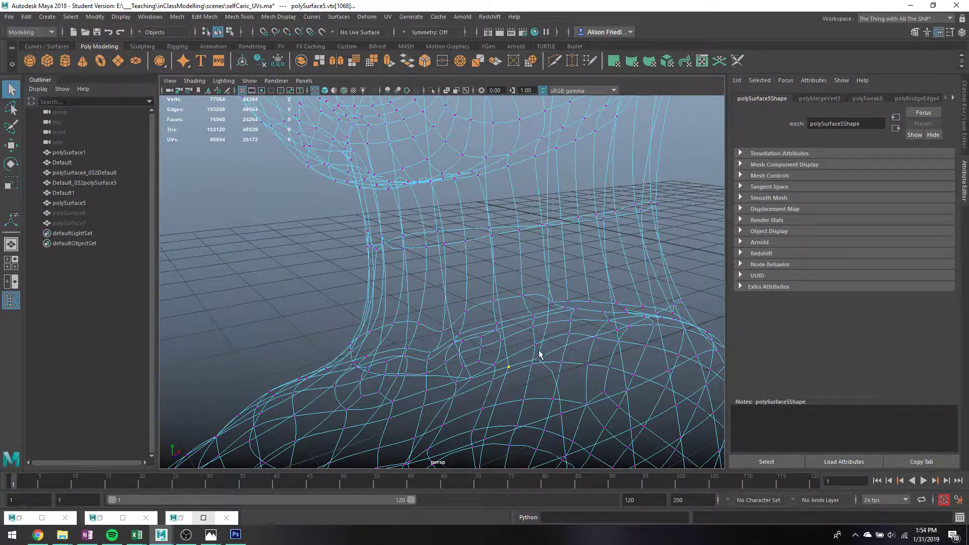
key("g")
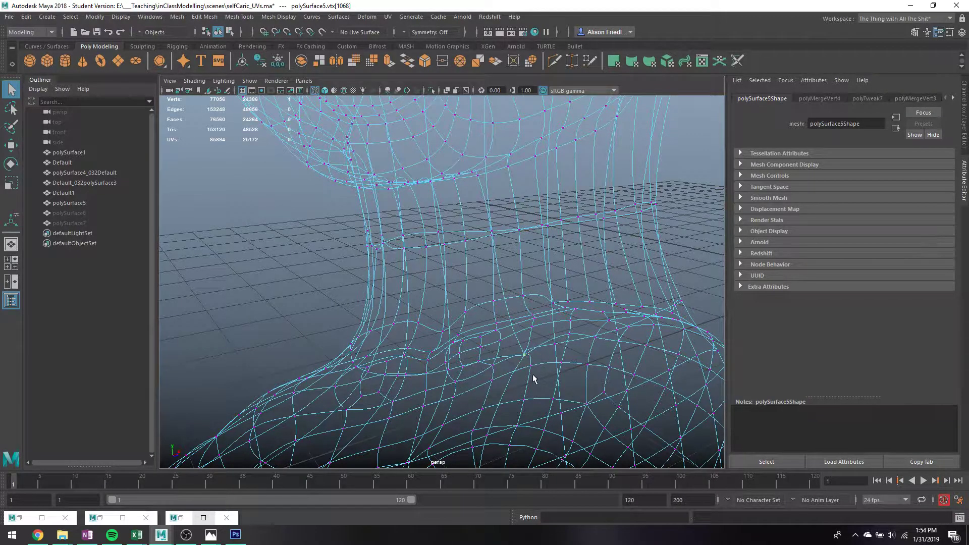
Step: Check the lower neck seam in shaded view and undo the last vertex merge
key("5")
mouse_move(532, 371)
left_mouse_down("alt")
mouse_move(584, 378)
mouse_move(610, 361)
mouse_move(526, 333)
left_mouse_up("alt")
key("4")
key("ctrl+z")
key("ctrl+z")
key("ctrl+z")
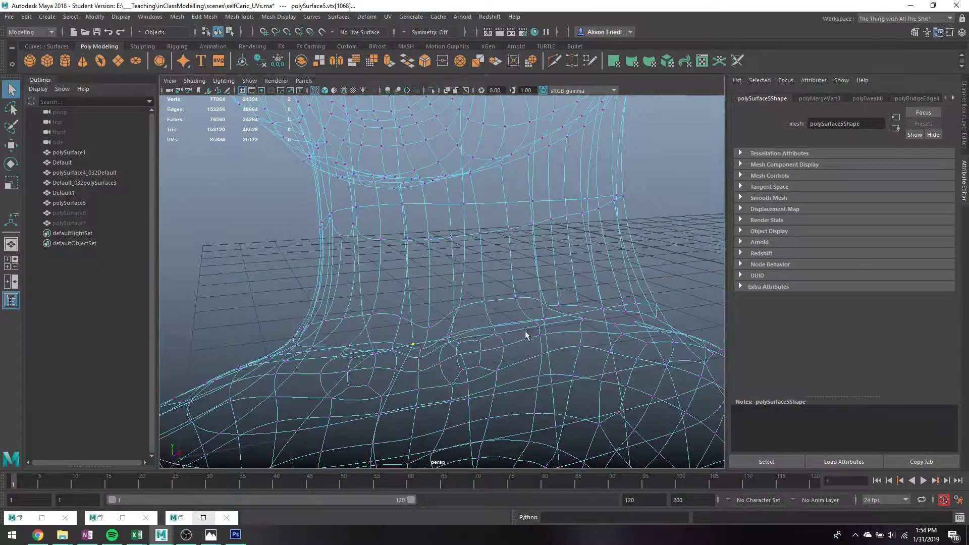
Step: Merge the overlapping vertices at the lower middle of the neck patch and show the mesh shaded
key("g")
key("5")
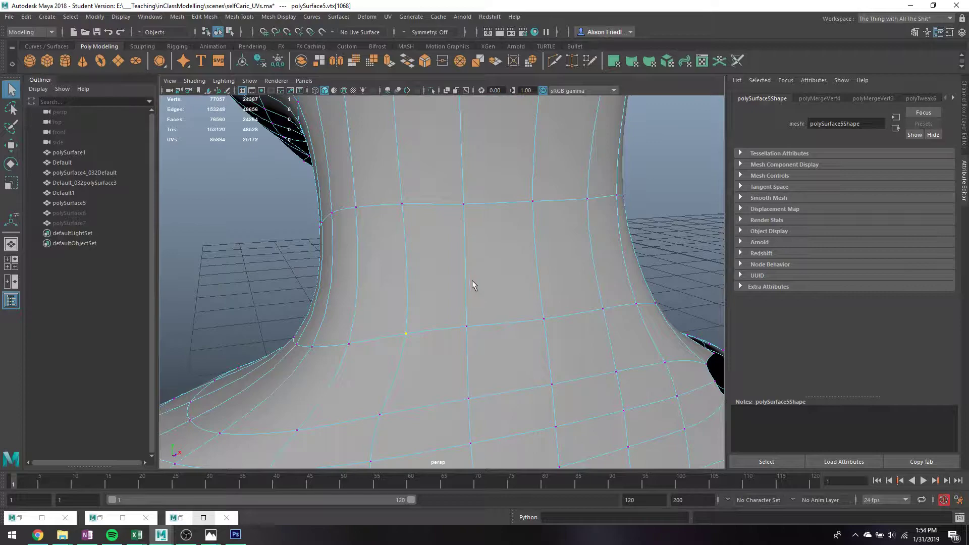
Step: Bridge the opposite border edges of the neck hole below the jaw in unsmoothed display, and restore the smooth preview
scroll(472, 280, "down", 5)
left_click_drag(472, 281, 599, 261, "alt")
middle_click_drag(599, 262, 571, 326, "alt")
left_click_drag(571, 325, 567, 287, "alt")
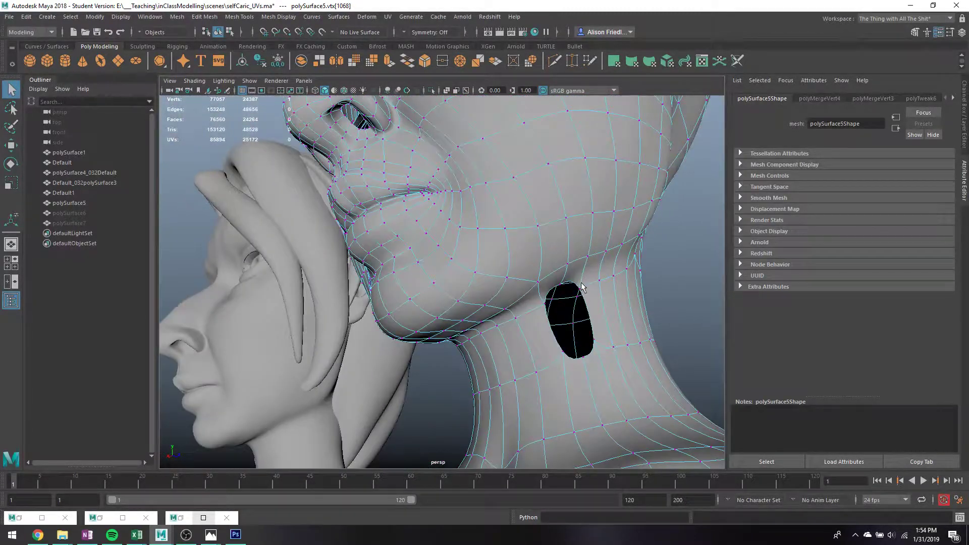
right_click_drag(575, 243, 612, 218)
left_click_drag(602, 307, 571, 280, "alt")
key("1")
right_click_drag(564, 243, 565, 243)
left_click(564, 216)
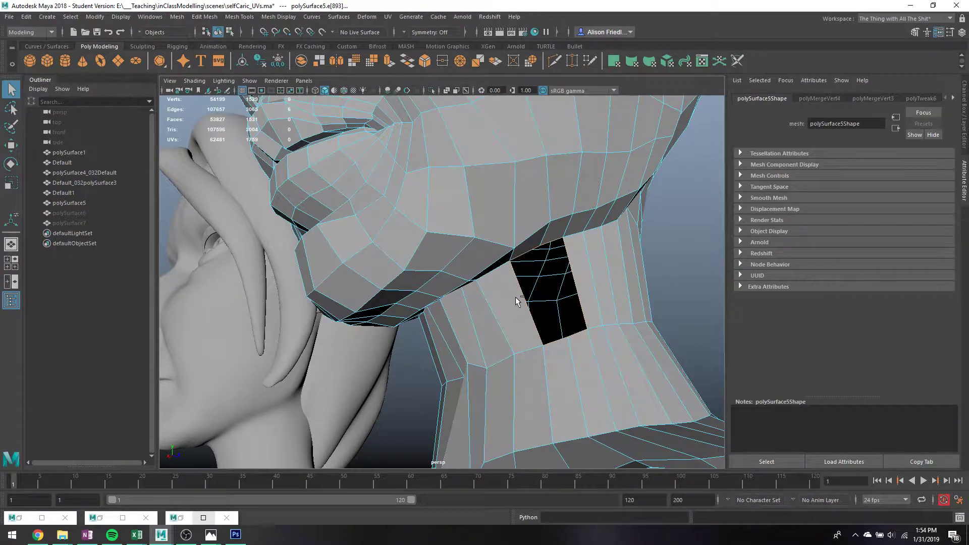
left_click_drag(516, 297, 604, 285, "ctrl")
left_click(239, 16)
mouse_move(204, 17)
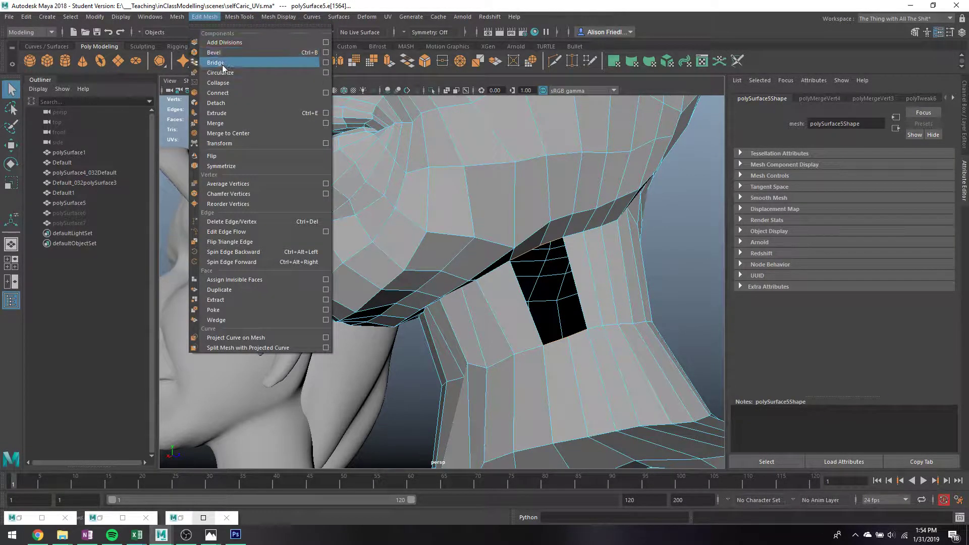
left_click(222, 65)
key("3")
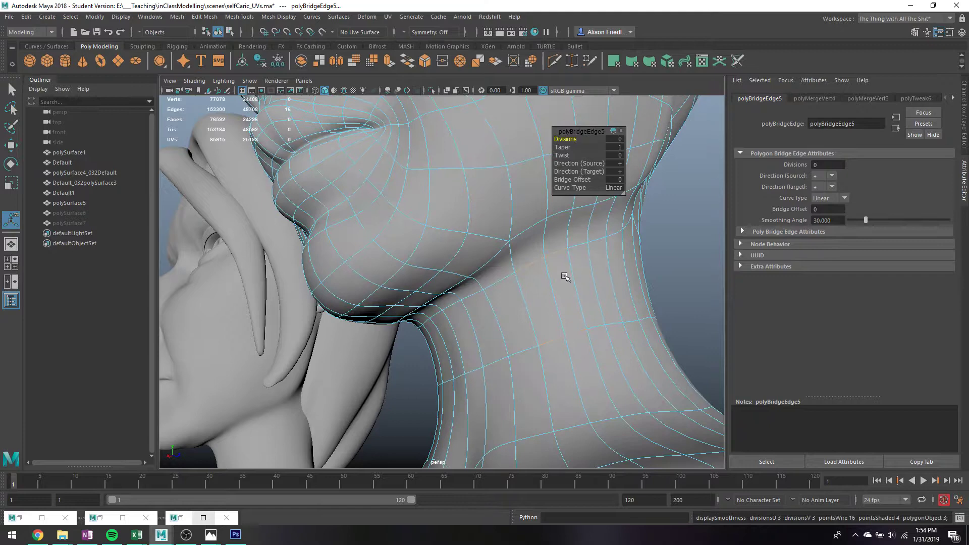
Step: Close the hole inside the character's left nostril by bridging its opposite border edges
left_click_drag(411, 169, 448, 175, "alt")
middle_click_drag(447, 175, 476, 277, "alt")
scroll(469, 277, "up", 3)
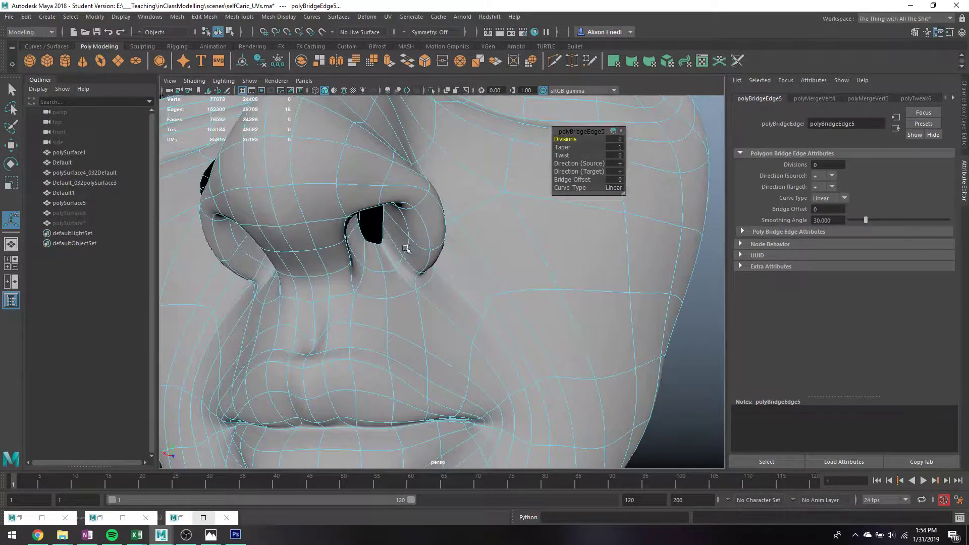
left_click_drag(407, 249, 397, 186, "alt")
middle_click_drag(397, 186, 433, 270, "alt")
key("q")
left_click_drag(432, 270, 448, 240, "alt")
double_click(408, 235)
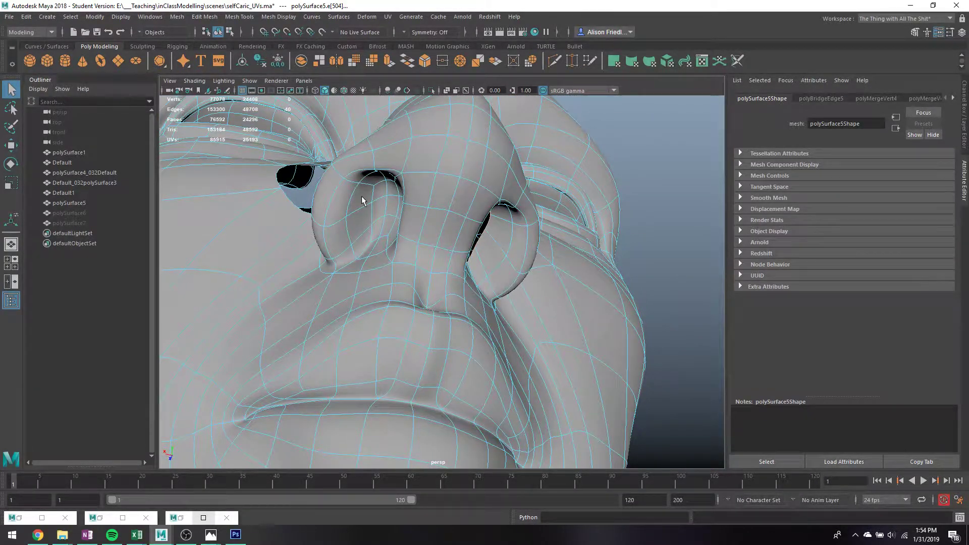
left_click_drag(378, 228, 510, 255, "alt")
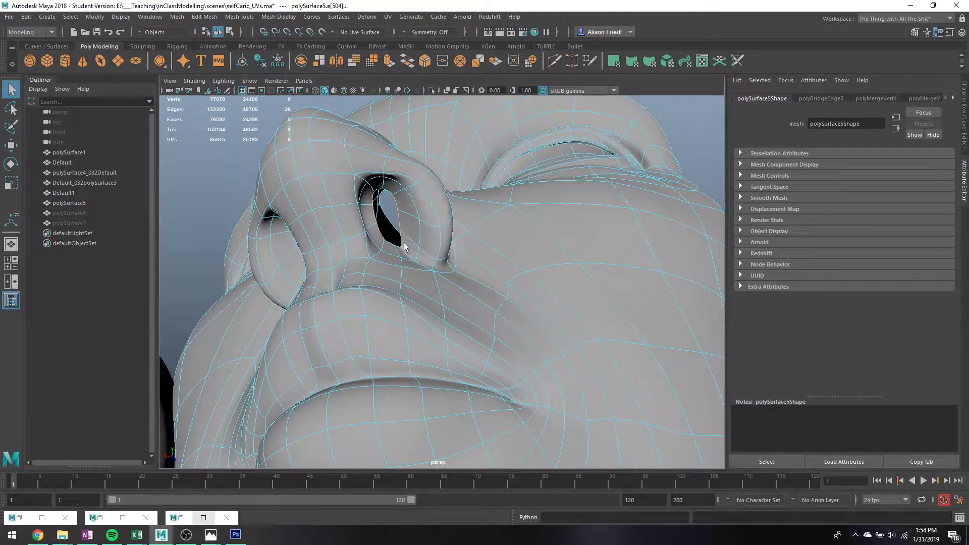
key("g")
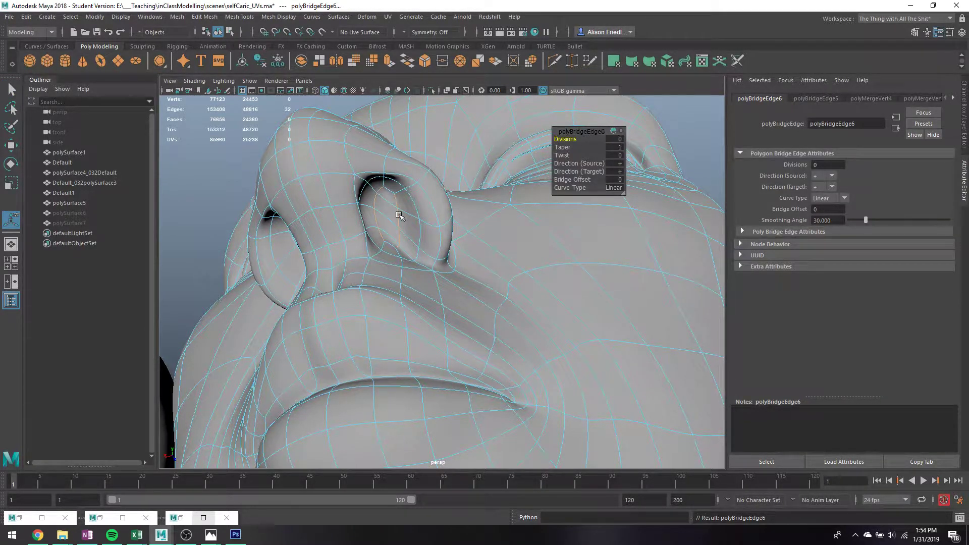
mouse_move(399, 215)
left_mouse_down("alt")
mouse_move(434, 217)
mouse_move(399, 225)
left_mouse_up("alt")
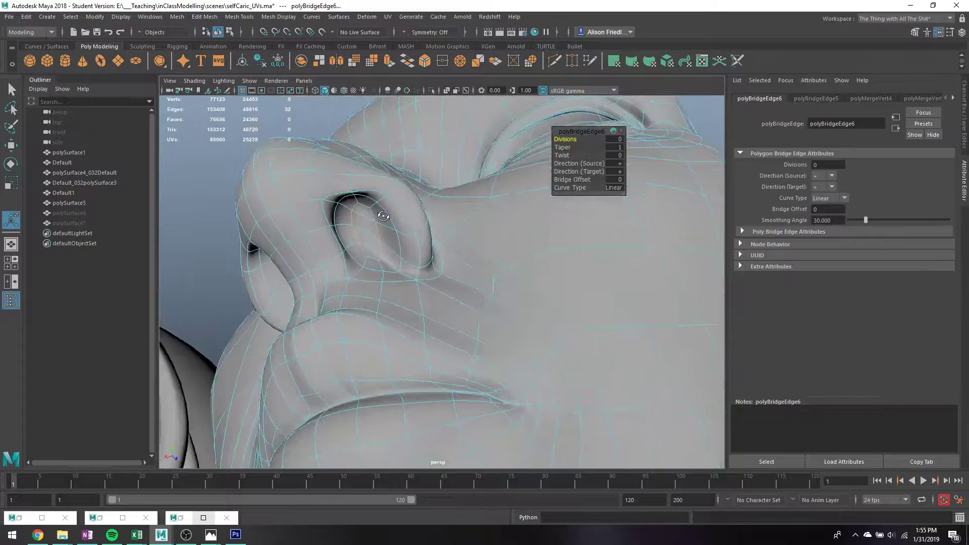
left_click(244, 18)
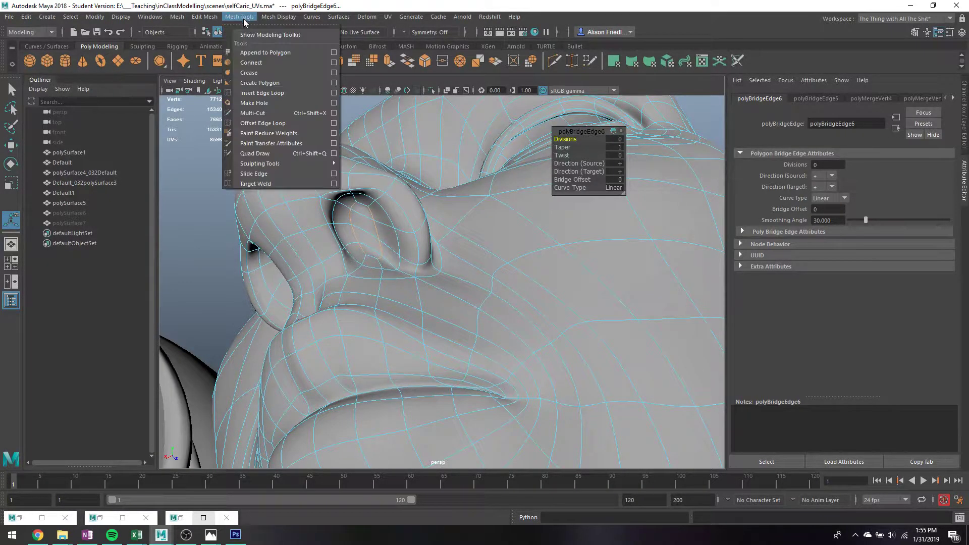
left_click(284, 94)
scroll(353, 161, "down", 4)
left_click_drag(353, 162, 410, 216, "alt")
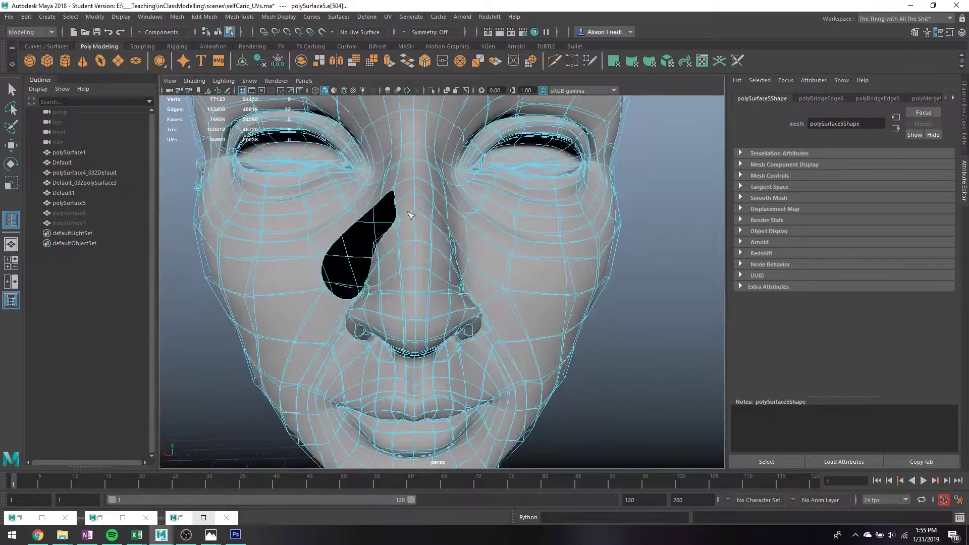
key("q")
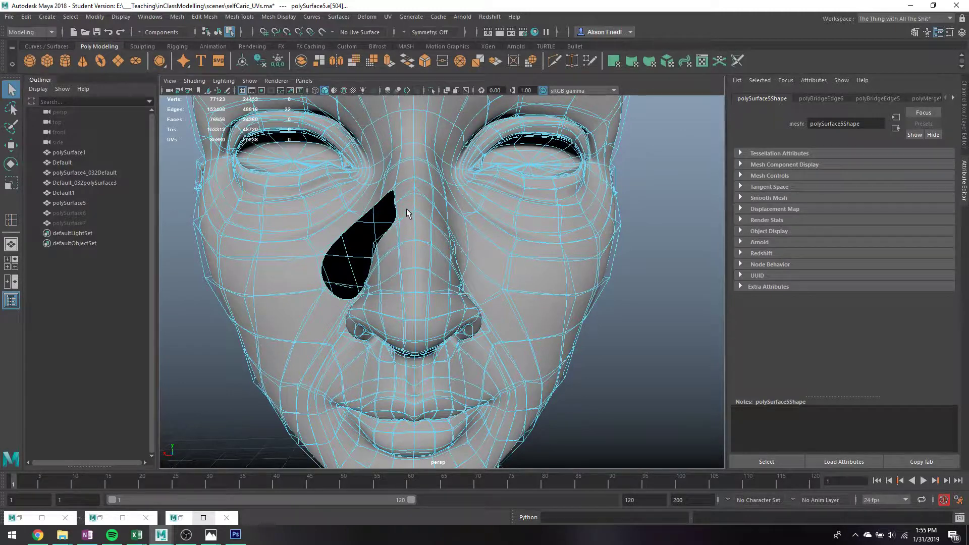
Step: Switch to unsmoothed display and try inserting an edge loop down the bridge of the nose, beside the cheek hole
key("1")
left_click(404, 194)
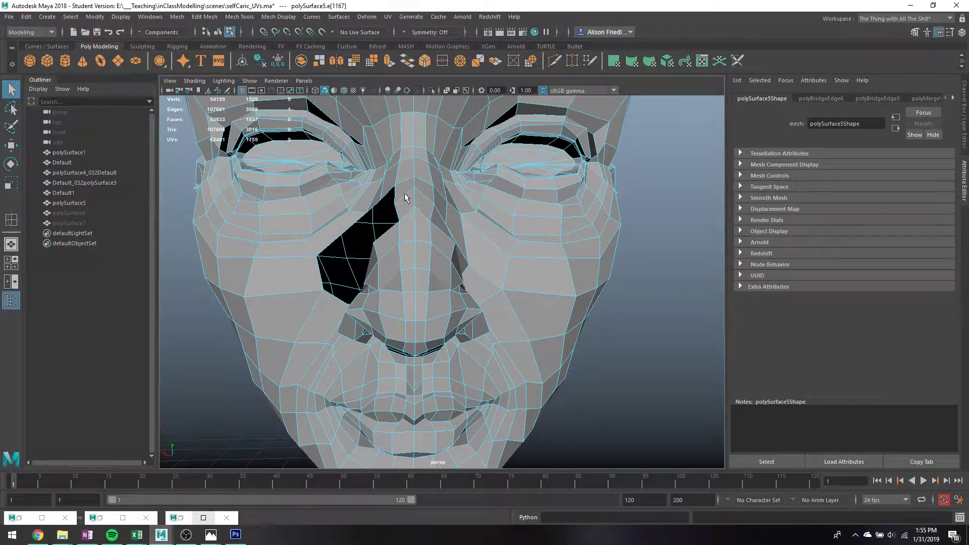
right_click(323, 180)
right_click_drag(323, 180, 406, 169)
left_click(245, 17)
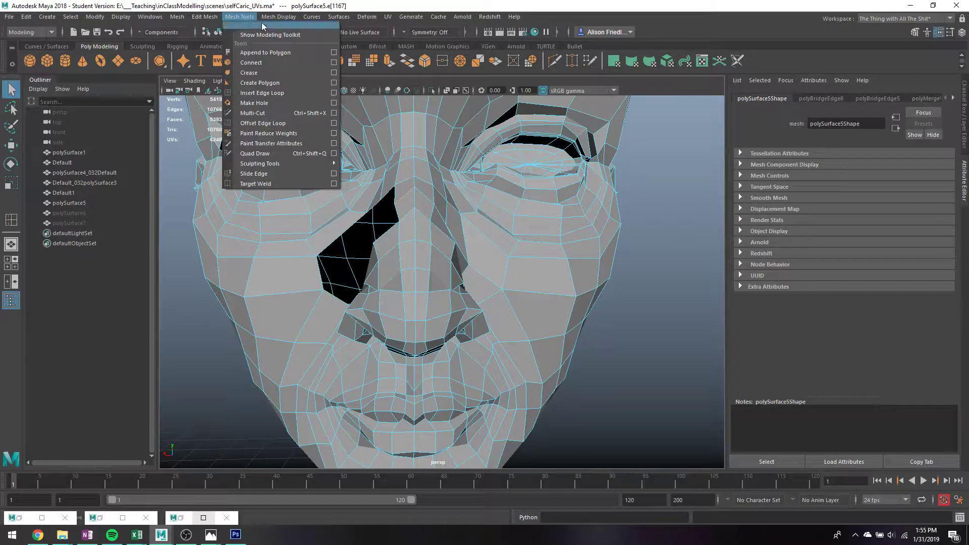
left_click(271, 92)
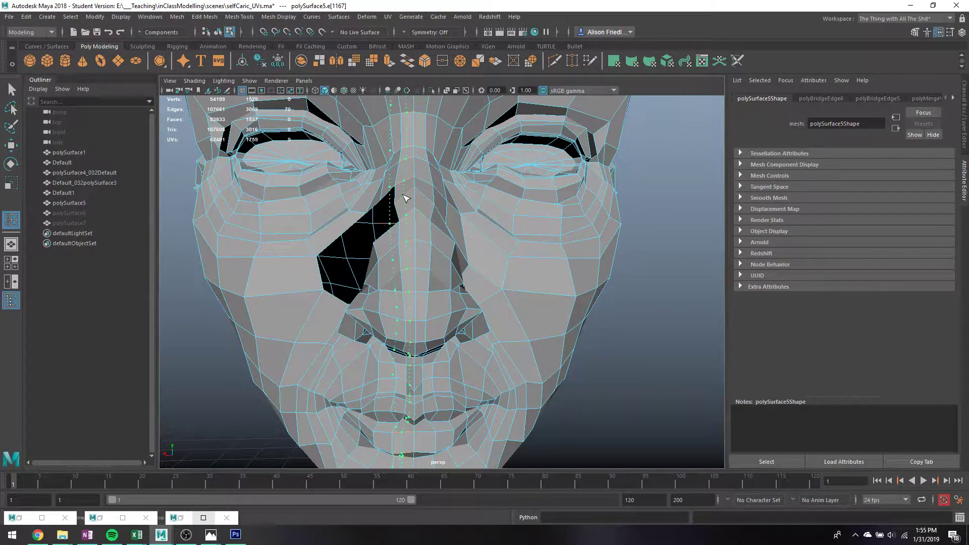
left_click(403, 199)
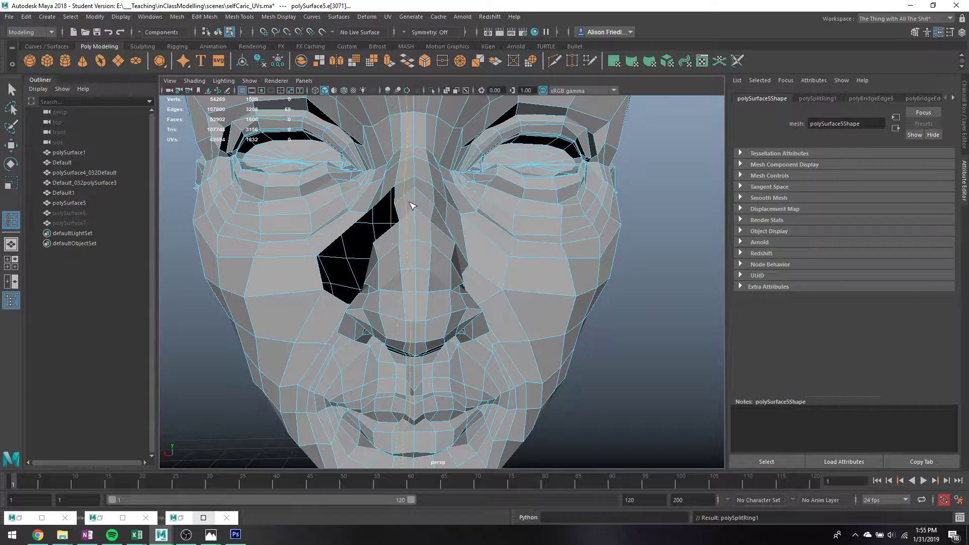
Step: Undo the trial edge loops inserted around the nose
scroll(448, 286, "down", 3)
key("ctrl+z")
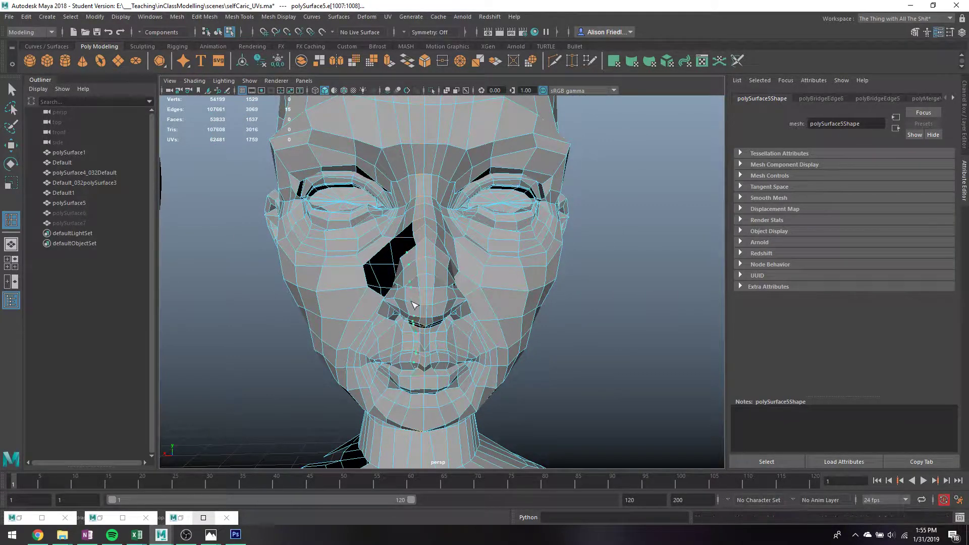
left_click_drag(415, 305, 416, 305)
key("ctrl+z")
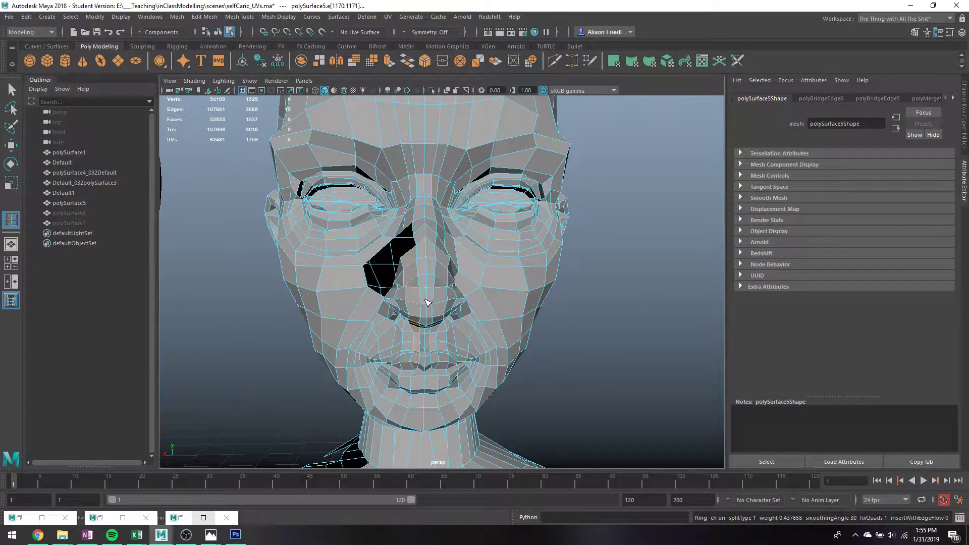
key("ctrl+z")
Step: Try an edge loop through the inside of the left nostril and undo it
scroll(454, 295, "up", 3)
left_click_drag(472, 303, 430, 249, "alt")
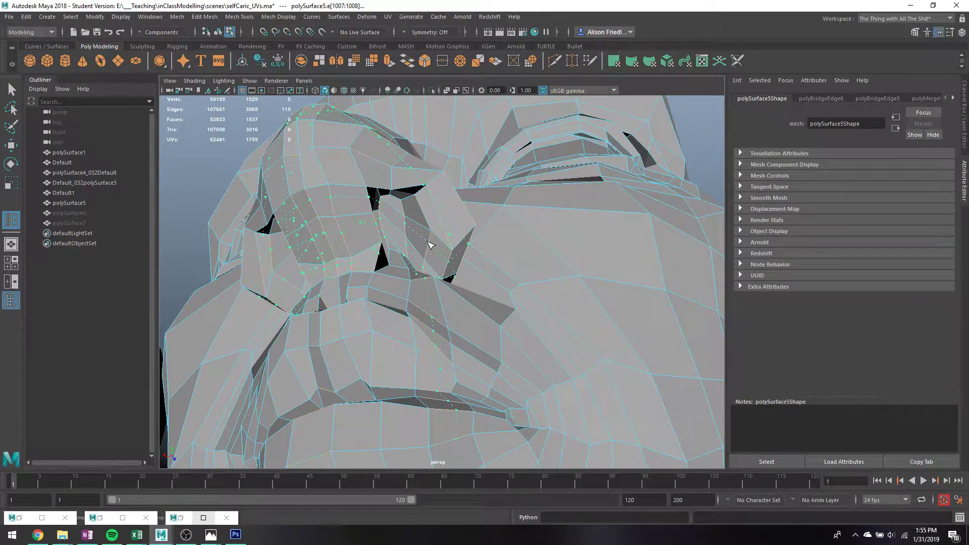
left_click(428, 242)
scroll(435, 243, "down", 3)
left_click_drag(437, 243, 501, 293, "alt")
key("ctrl+z")
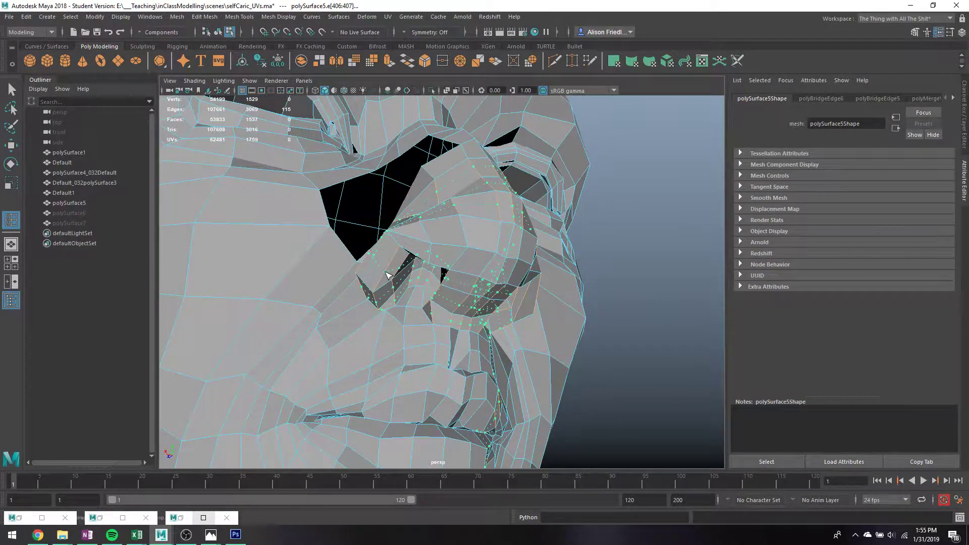
Step: Repeat the trial edge loop through the left nostril, examine its path around the nose and lips, and undo it
left_click_drag(388, 273, 407, 233, "alt")
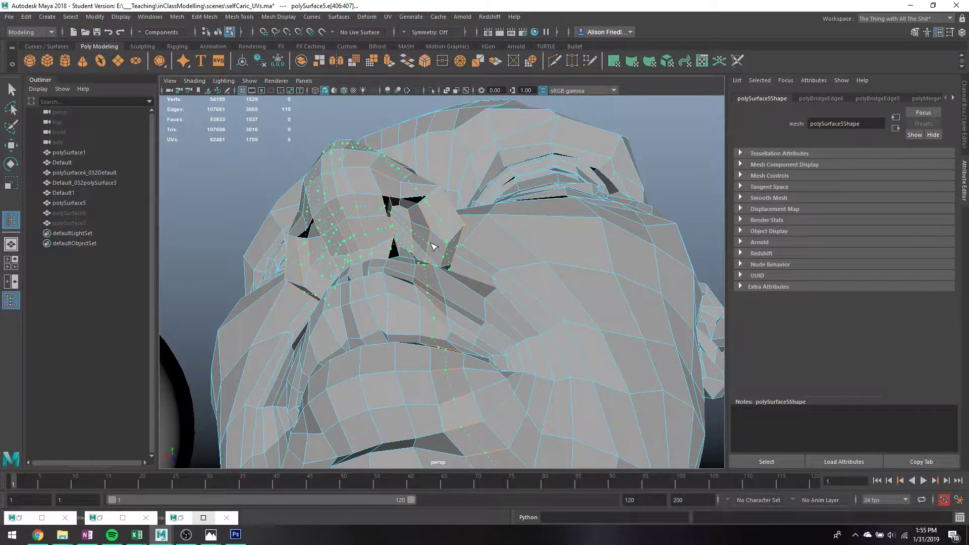
left_click(434, 248)
left_click_drag(435, 247, 472, 248, "alt")
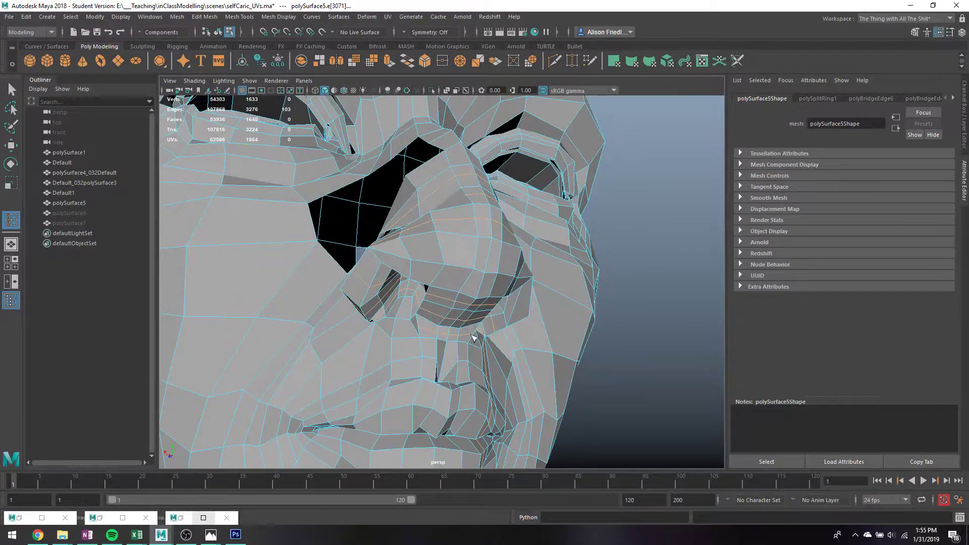
left_click_drag(474, 338, 418, 304, "alt")
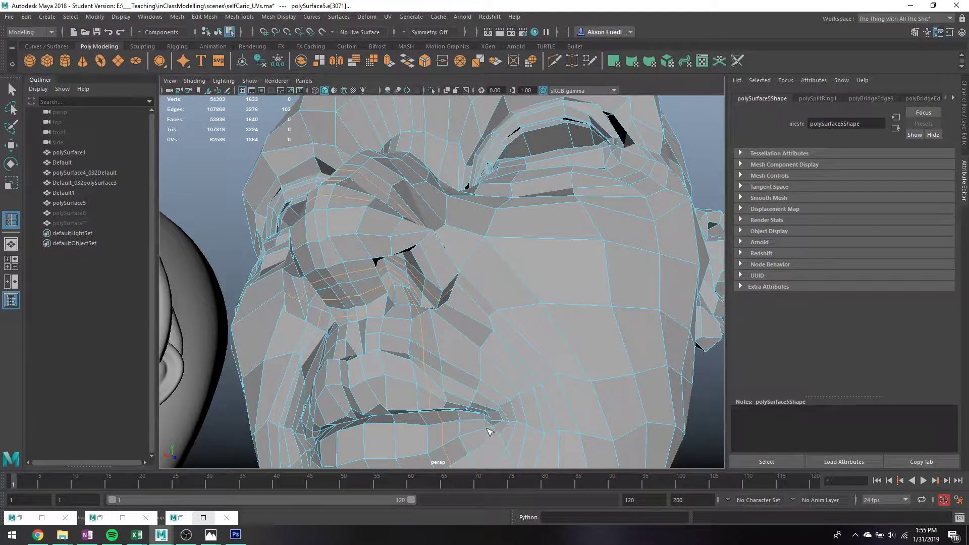
scroll(482, 339, "up", 2)
left_click_drag(473, 340, 464, 318, "alt")
key("ctrl+z")
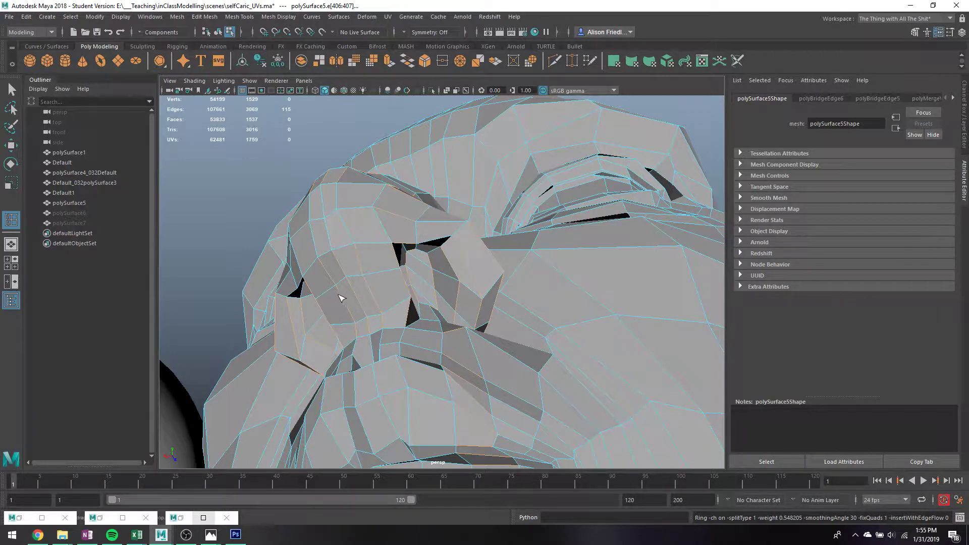
Step: Insert another trial edge loop across the inner wall of the left nostril
left_click_drag(340, 297, 420, 285, "alt")
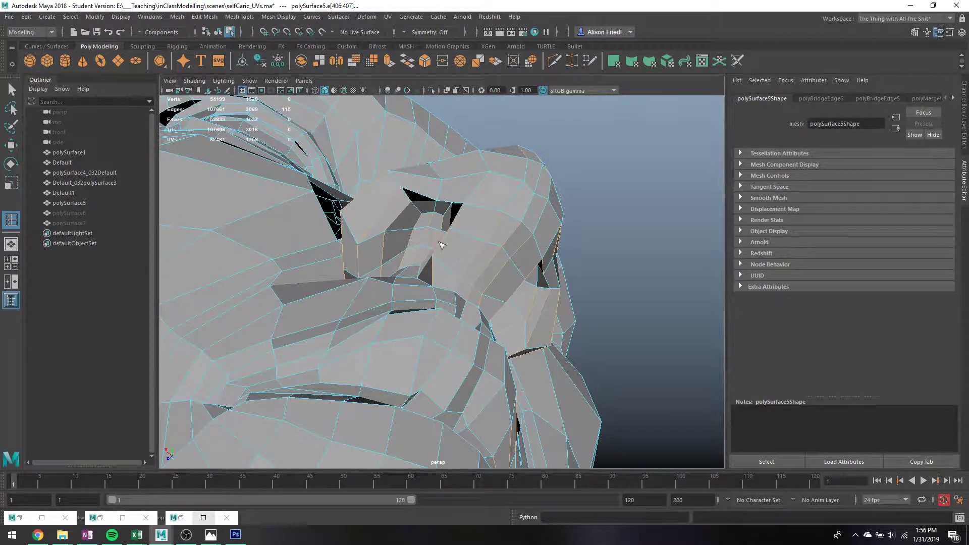
left_click_drag(404, 246, 467, 297, "alt")
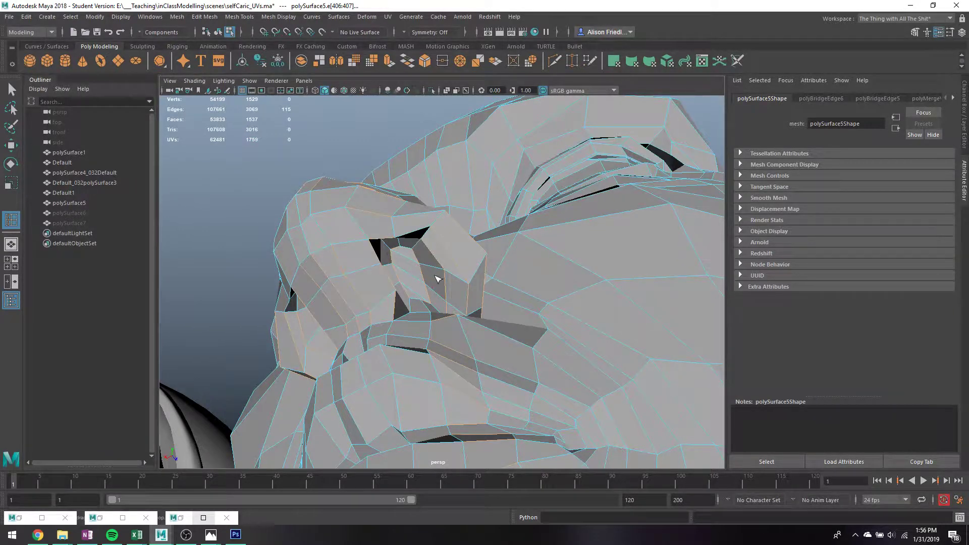
left_click(443, 282)
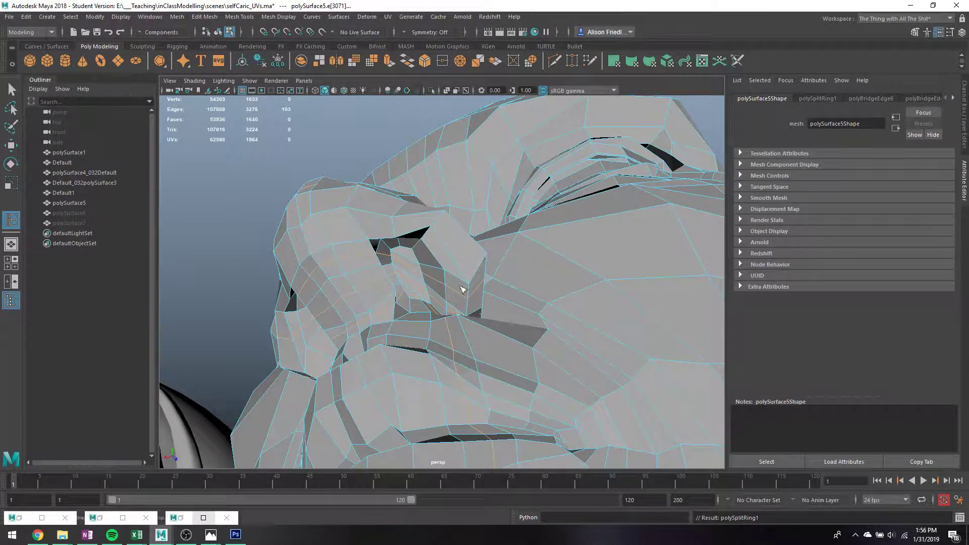
Step: Examine the nostril edge loop's path across the face and bust, undo it and leave the Insert Edge Loop tool
scroll(458, 283, "down", 10)
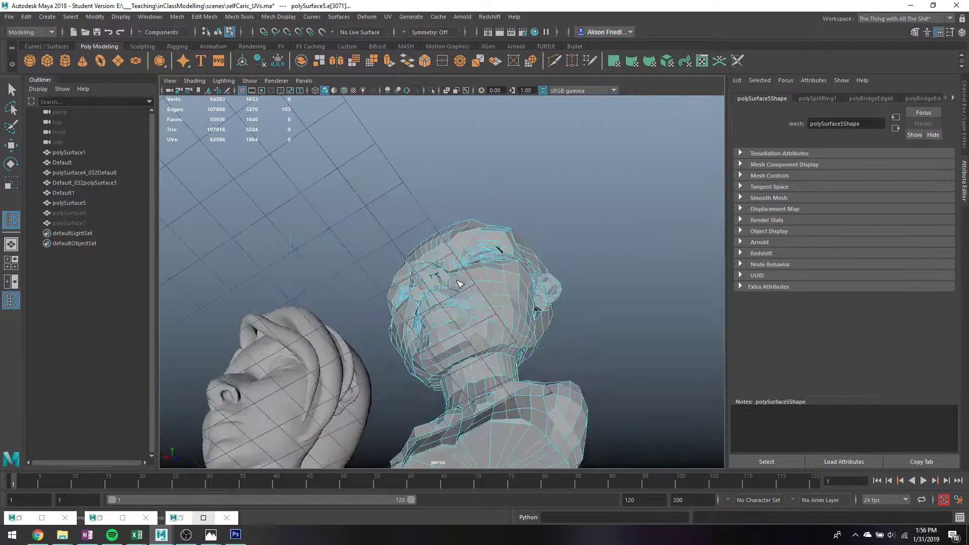
left_click_drag(499, 336, 535, 389, "alt")
middle_click_drag(534, 389, 501, 301, "alt")
left_click_drag(503, 304, 423, 359, "alt")
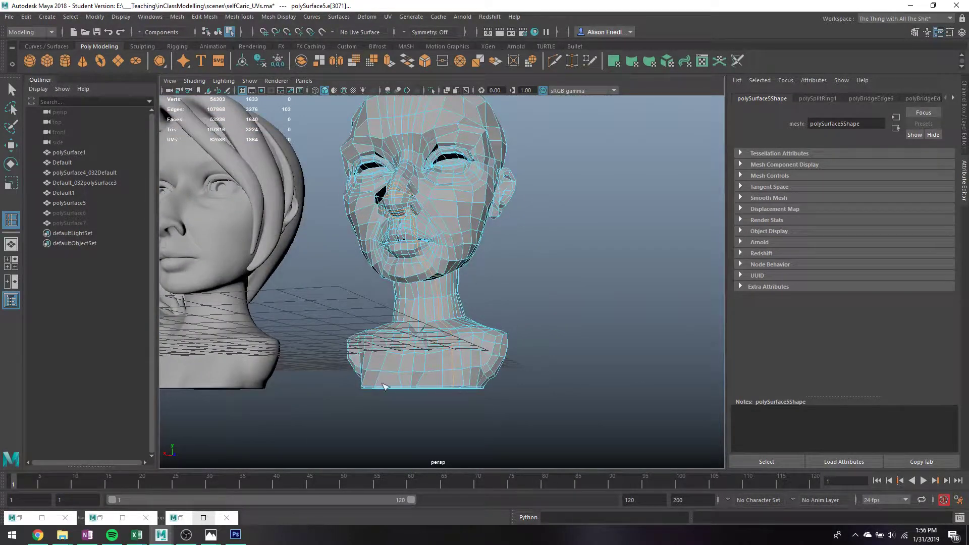
scroll(480, 220, "up", 8)
middle_click_drag(480, 221, 500, 376, "alt")
left_click_drag(484, 298, 454, 270, "alt")
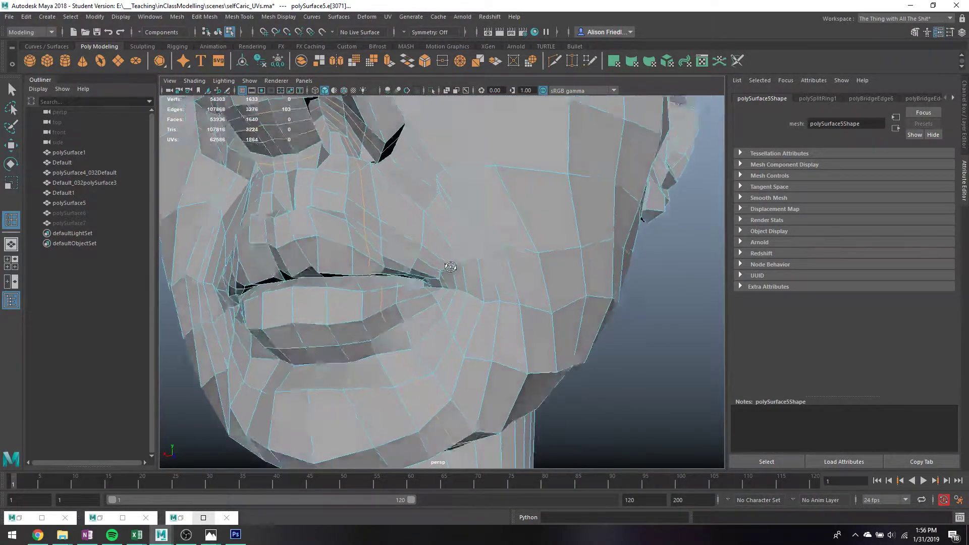
middle_click_drag(454, 270, 484, 337, "alt")
key("ctrl+z")
key("q")
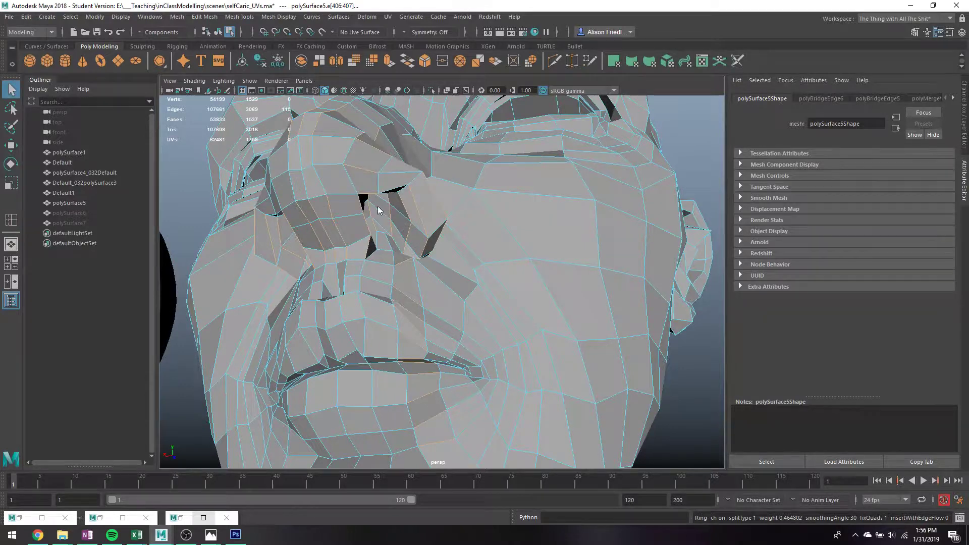
Step: Select the four bridged faces that fill the inside of the left nostril
right_click_drag(379, 211, 380, 225)
left_click(377, 228)
left_click(381, 222, "shift")
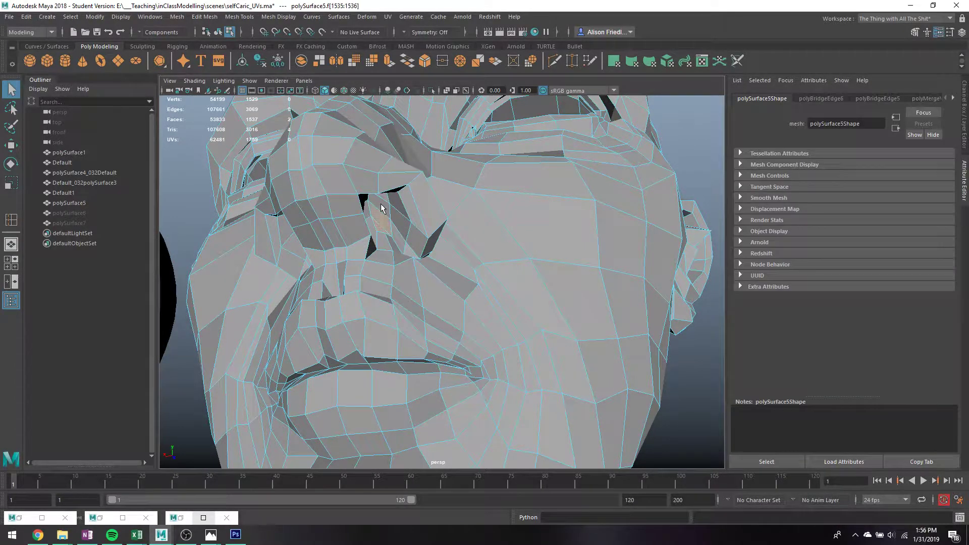
key("f")
scroll(404, 225, "down", 6)
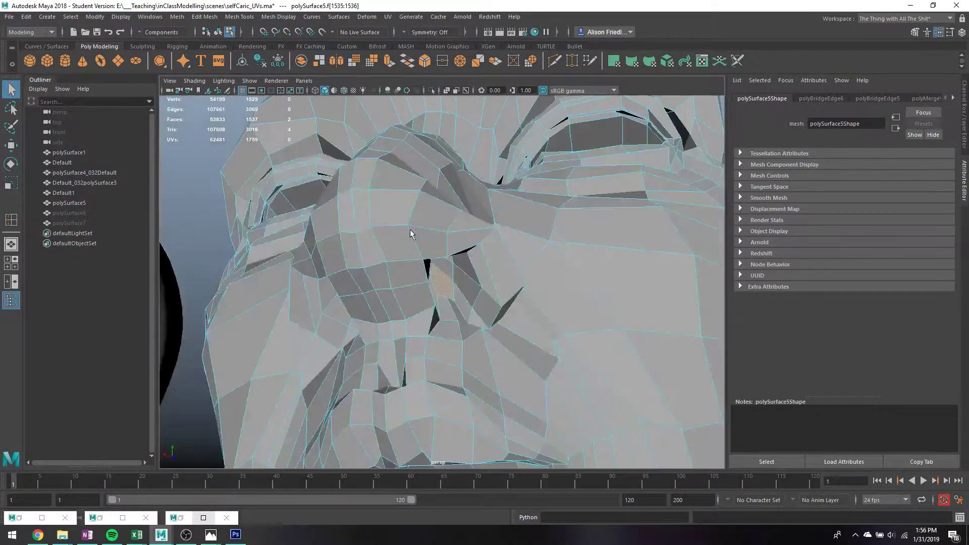
left_click_drag(433, 264, 444, 252, "alt")
left_click(443, 252, "shift")
left_click(439, 263, "shift")
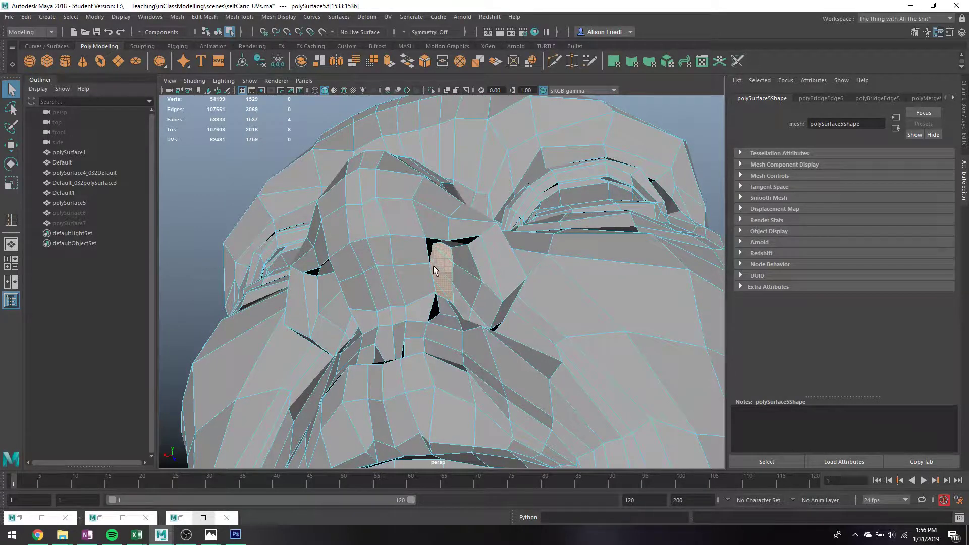
Step: Delete the selected faces inside the left nostril and bridge the opening's border edges again with 1 division
key("Delete")
left_click_drag(423, 282, 452, 304, "alt")
double_click(453, 263)
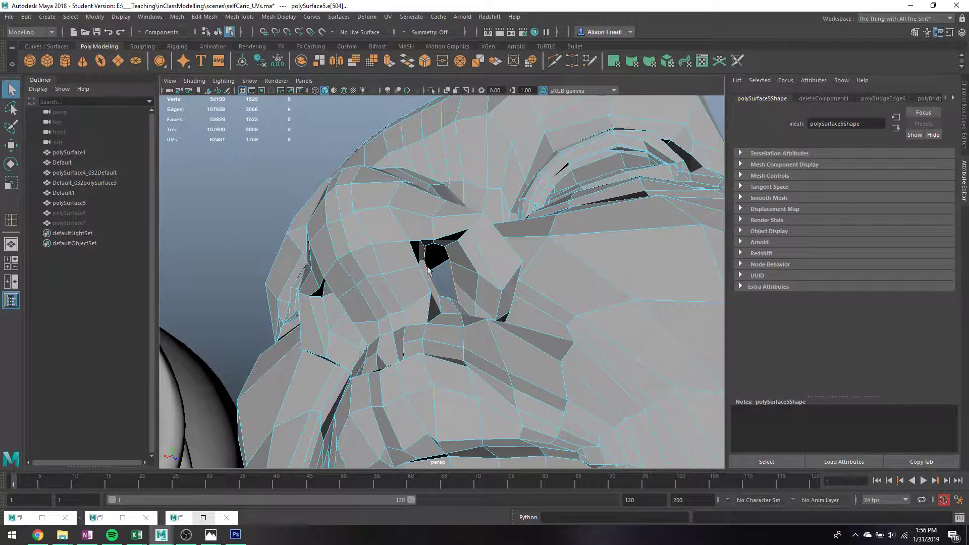
left_click(198, 18)
left_click(218, 65)
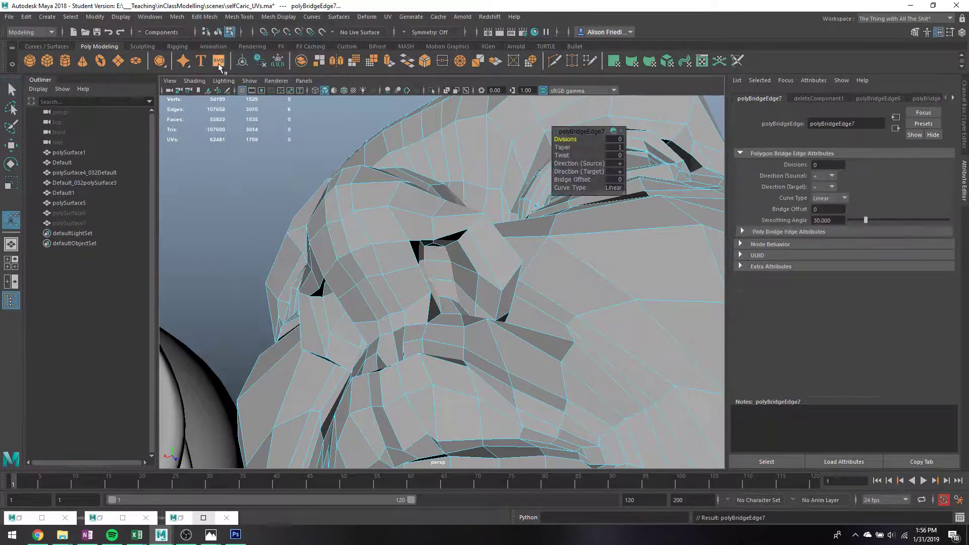
left_click_drag(573, 140, 575, 140)
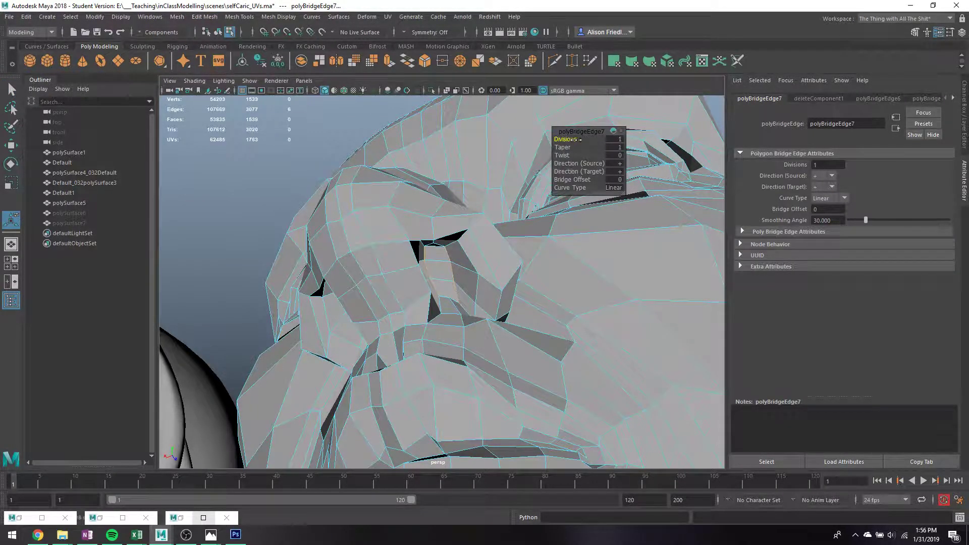
Step: Merge the upper middle vertex of the new nostril bridge with the adjacent border vertex
scroll(435, 247, "up", 3)
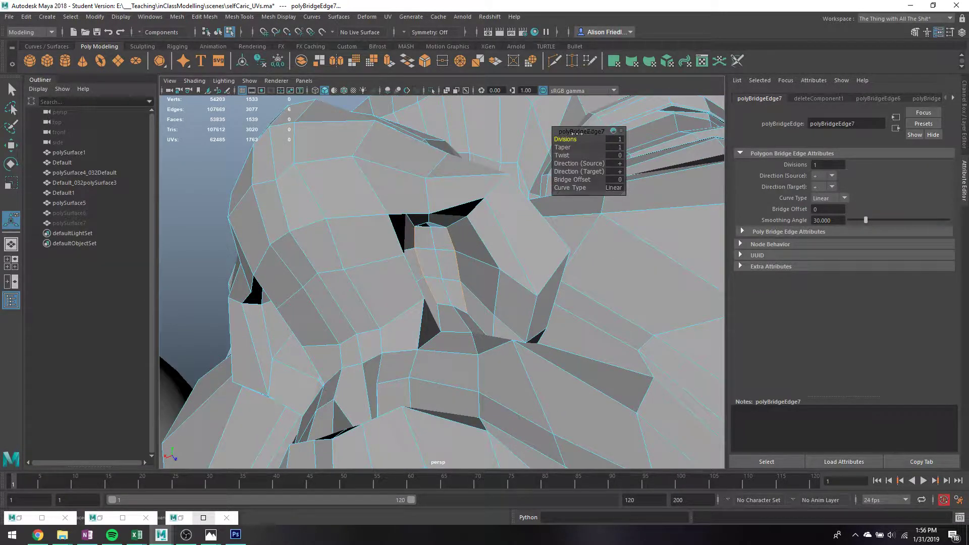
key("q")
right_click_drag(426, 227, 429, 233)
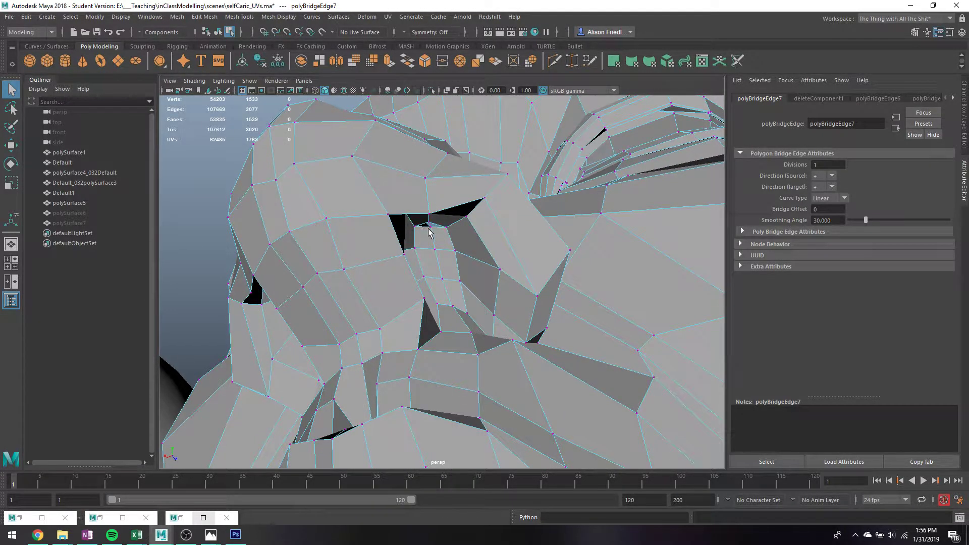
left_click(429, 223)
key("w")
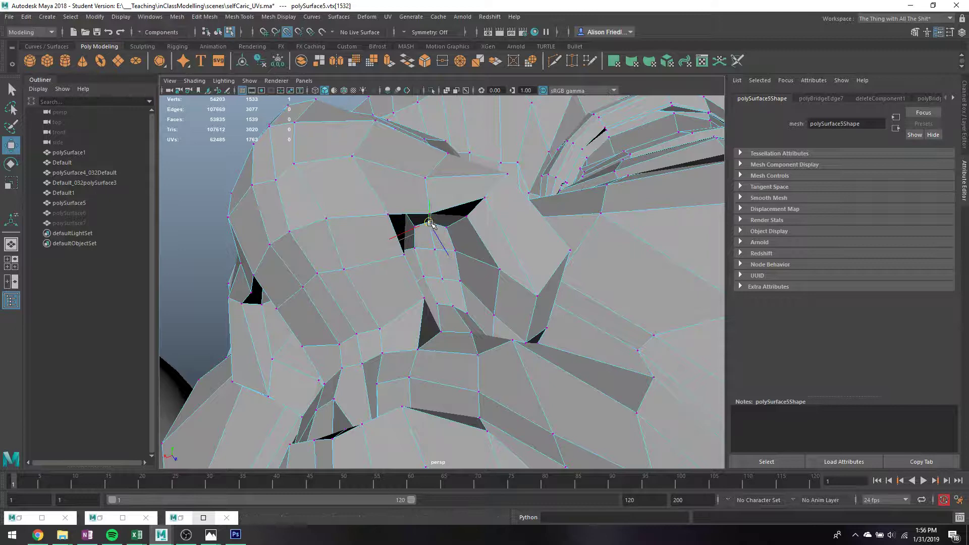
key("q")
left_click(429, 222)
key("4")
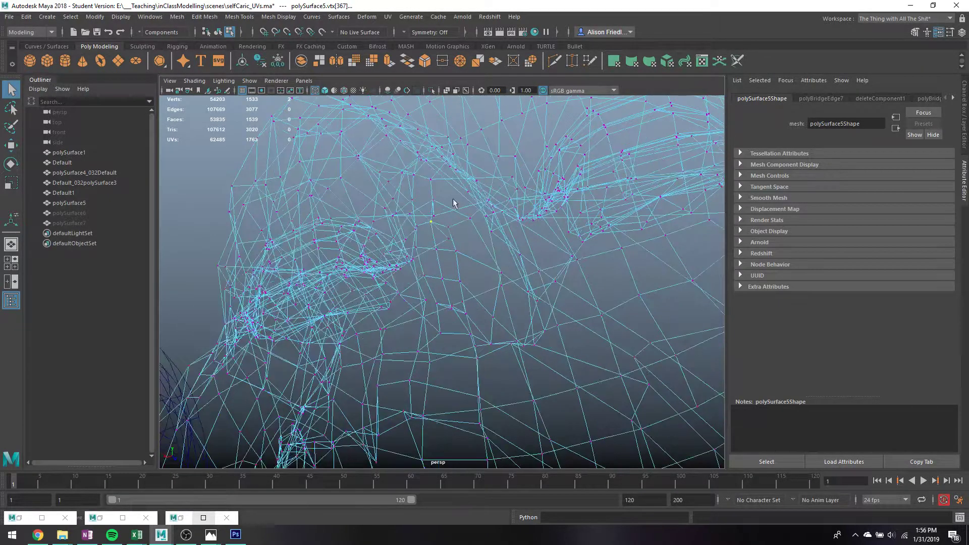
left_click(460, 63)
key("5")
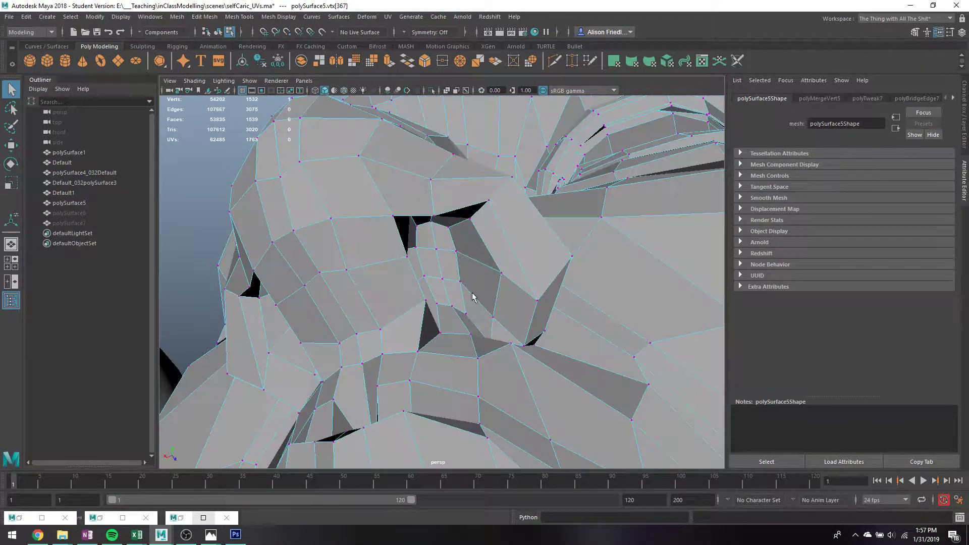
Step: Merge the overlapping vertices at the lower end of the nostril bridge
key("4")
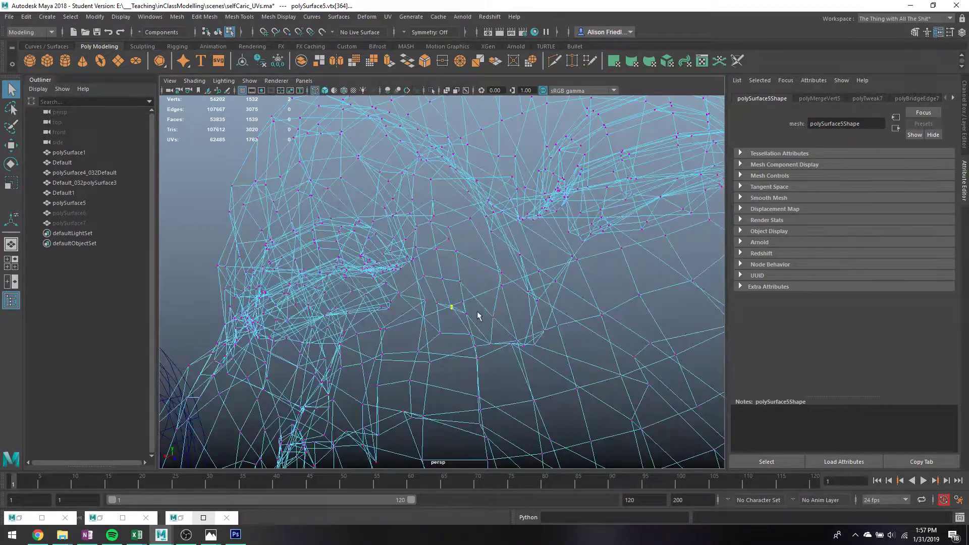
key("g")
key("5")
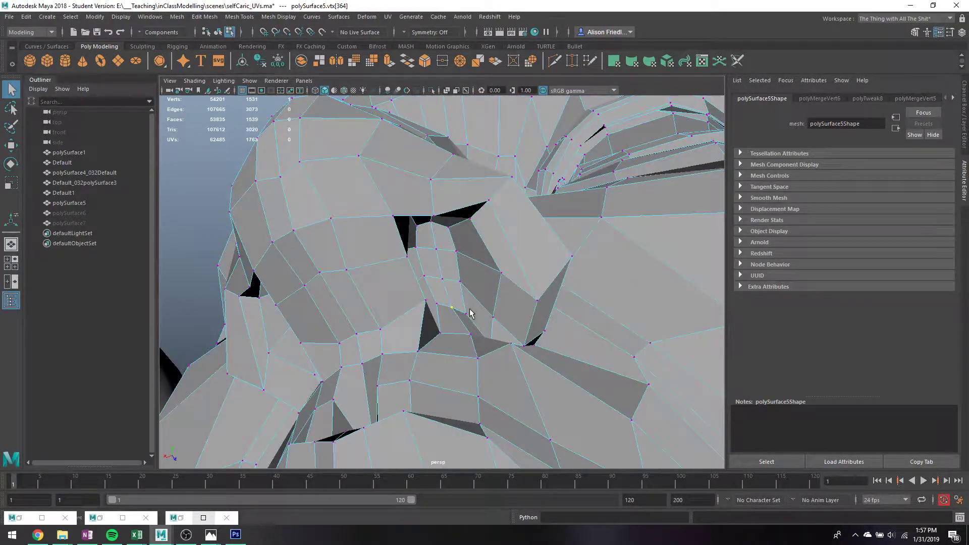
Step: Insert a trial edge loop through the side of the nose and the rebuilt nostril bridge, check its path, and undo it
left_click_drag(464, 292, 461, 275, "alt")
left_click(204, 17)
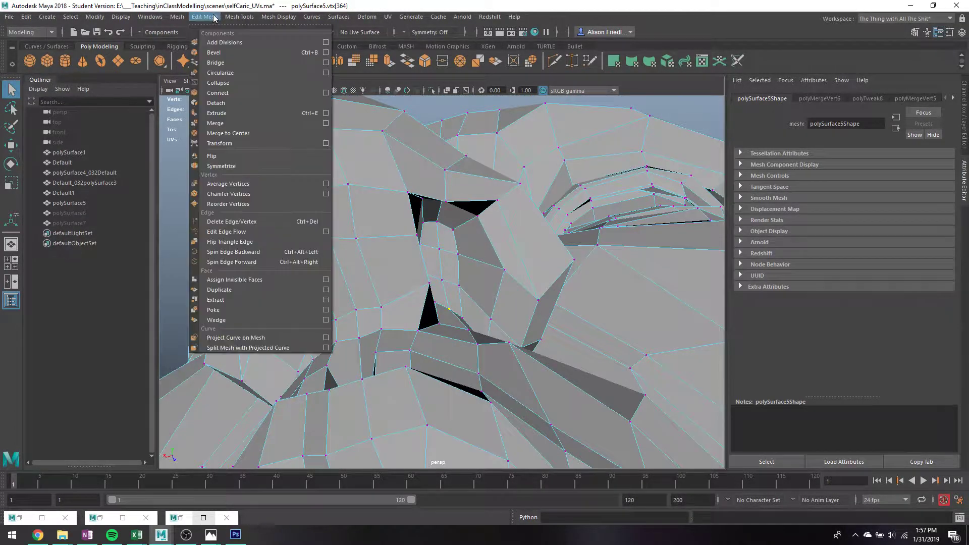
mouse_move(239, 17)
left_click(268, 94)
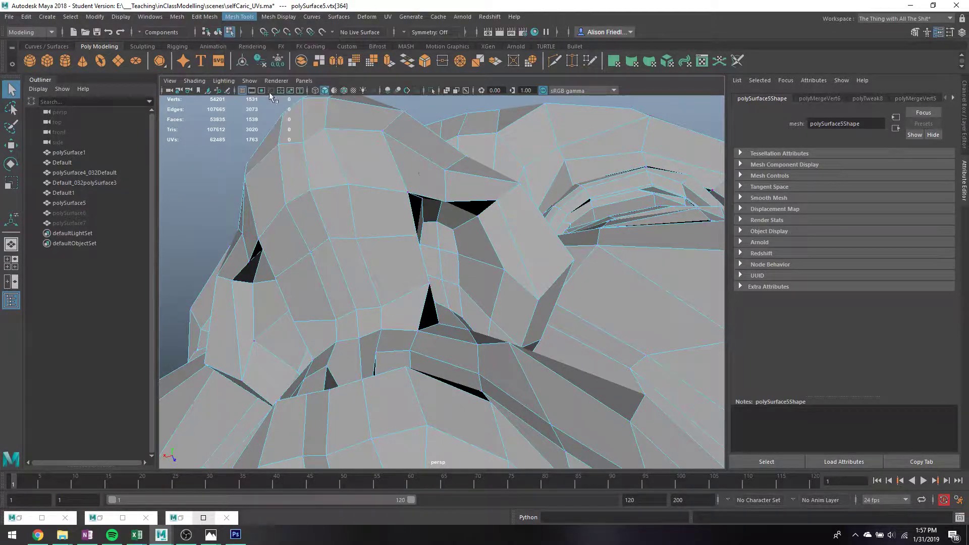
left_click(422, 155)
scroll(439, 167, "down", 3)
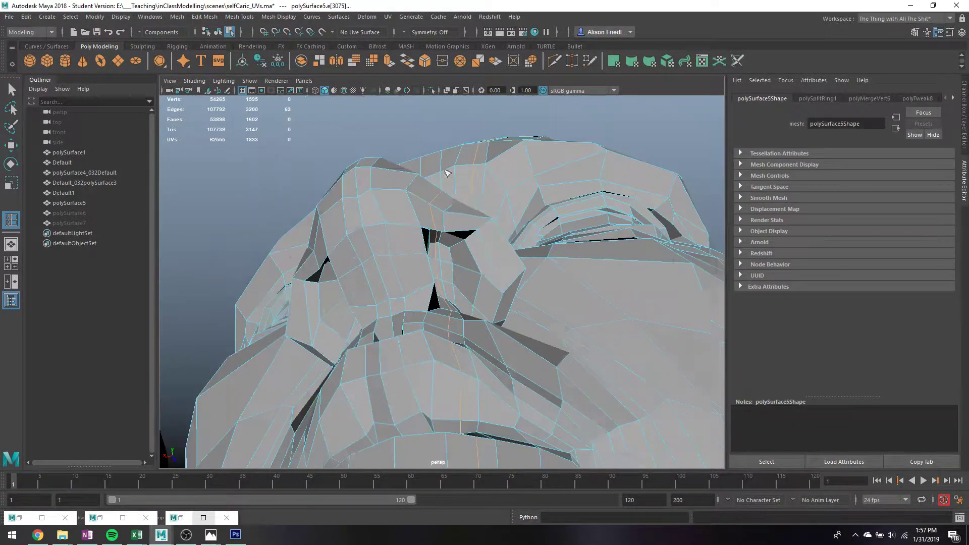
left_click_drag(454, 200, 451, 232, "alt")
key("ctrl+z")
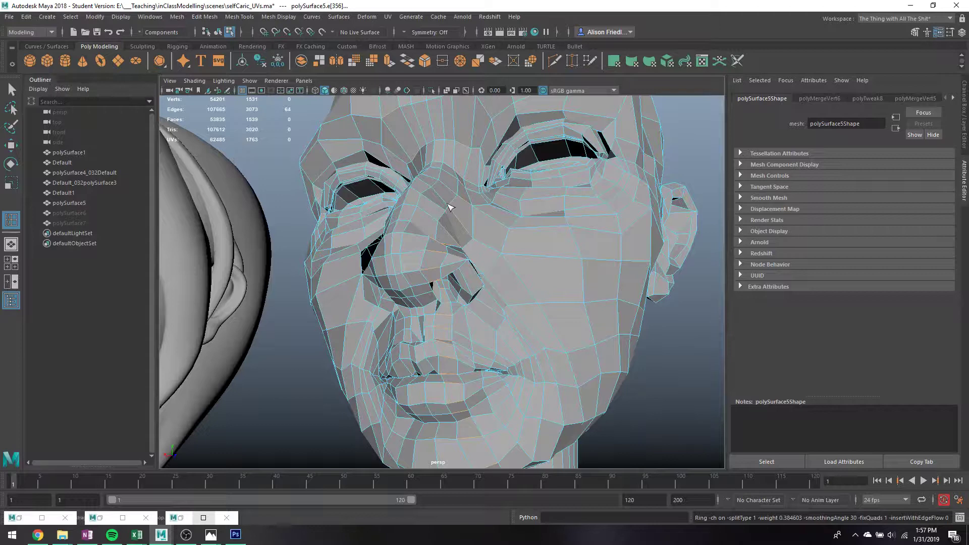
Step: Insert another trial edge loop from the upper nose, examine its path around the head, and undo it
left_click_drag(438, 196, 443, 199)
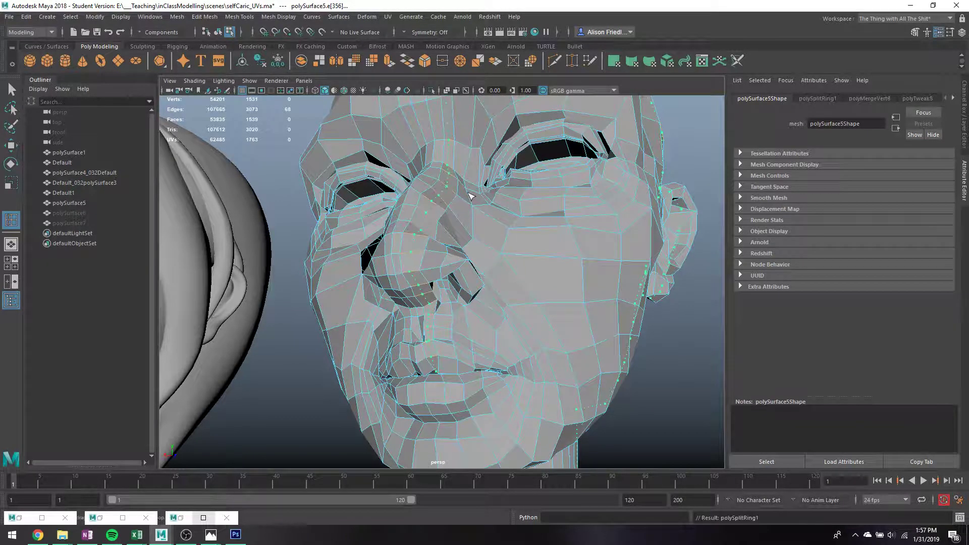
scroll(488, 198, "down", 3)
left_click_drag(582, 192, 557, 200, "alt")
left_click_drag(443, 203, 457, 269, "alt")
scroll(468, 218, "up", 3)
key("z")
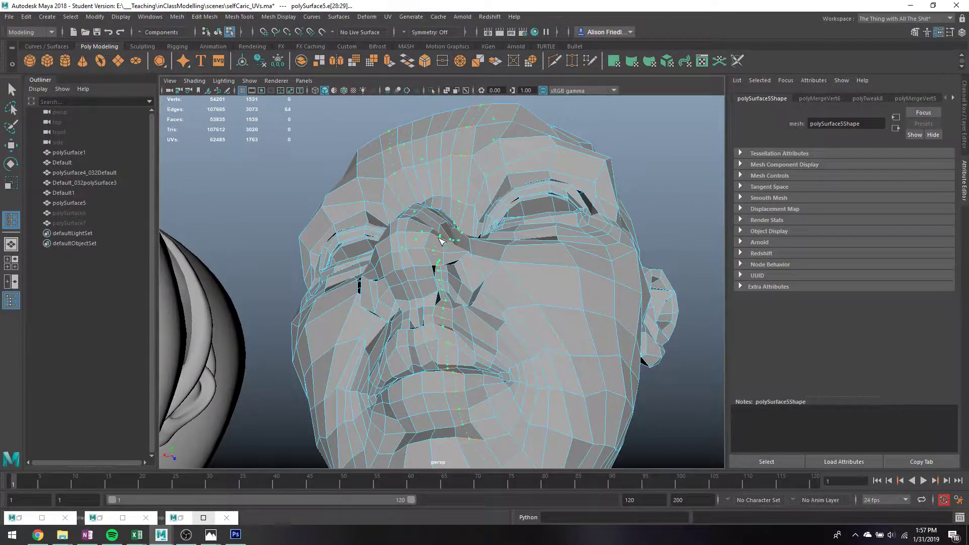
key("shift+z")
left_click_drag(447, 230, 418, 215, "alt")
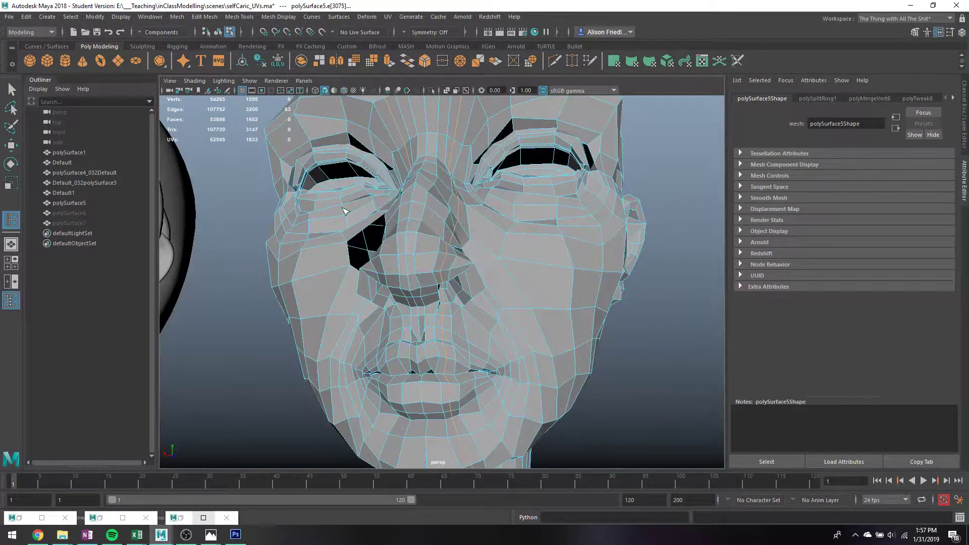
key("z")
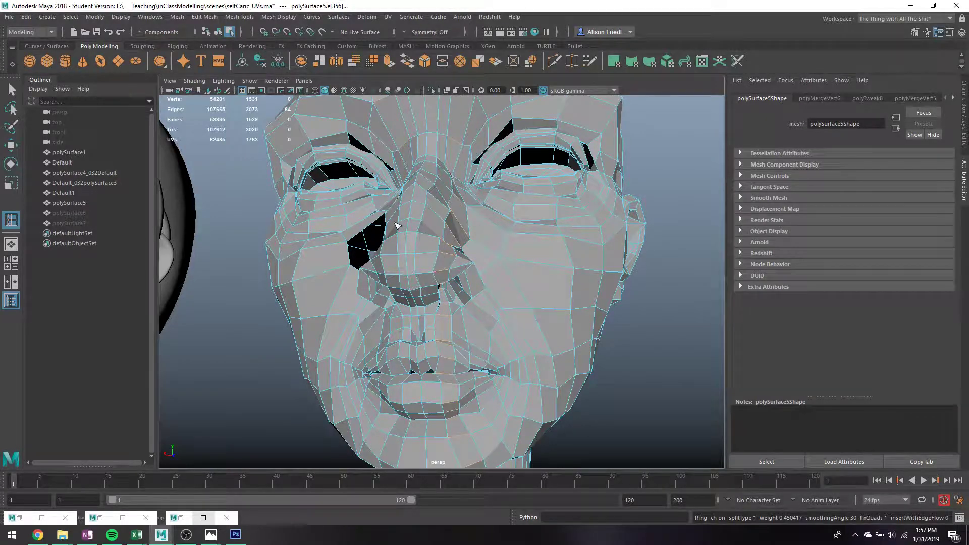
Step: Bridge the opposite border edges of the hole between the right cheek and the nose with 1 division
scroll(444, 244, "up", 1)
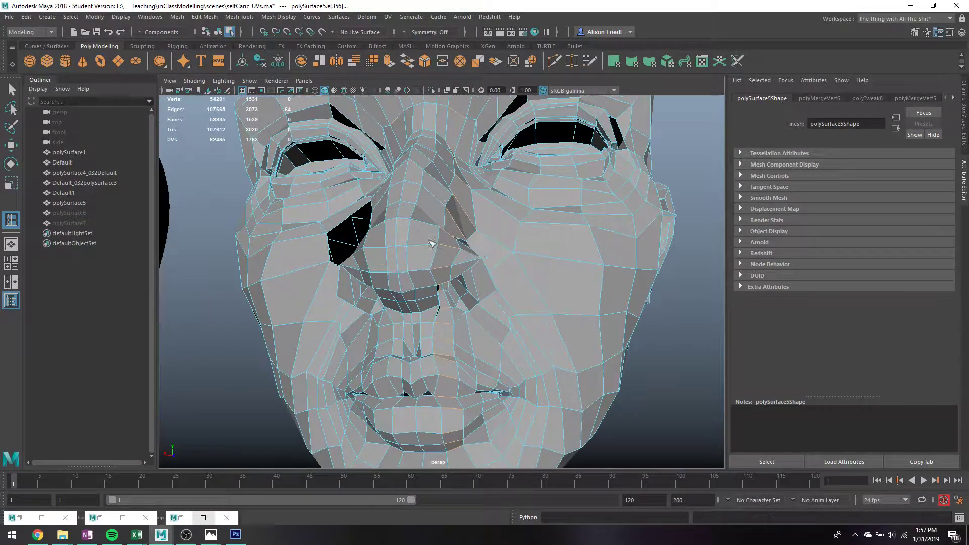
left_click_drag(401, 234, 414, 143, "alt")
key("q")
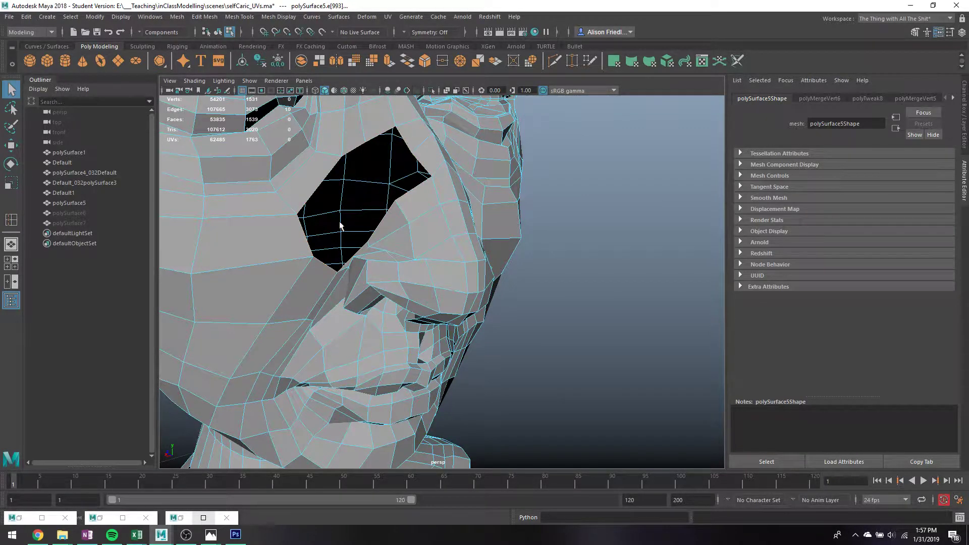
left_click_drag(308, 233, 331, 260, "ctrl")
left_click_drag(408, 134, 429, 162, "ctrl")
left_click(204, 17)
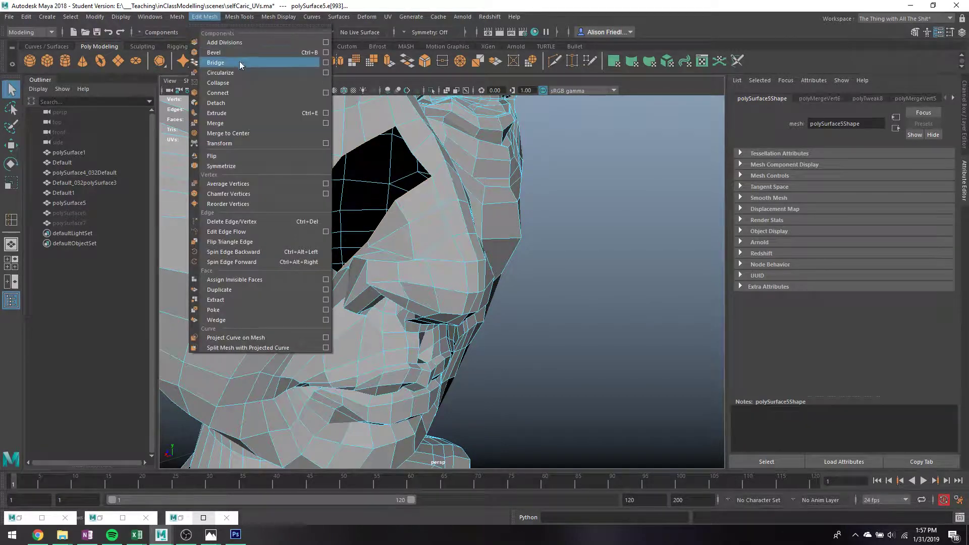
left_click(241, 61)
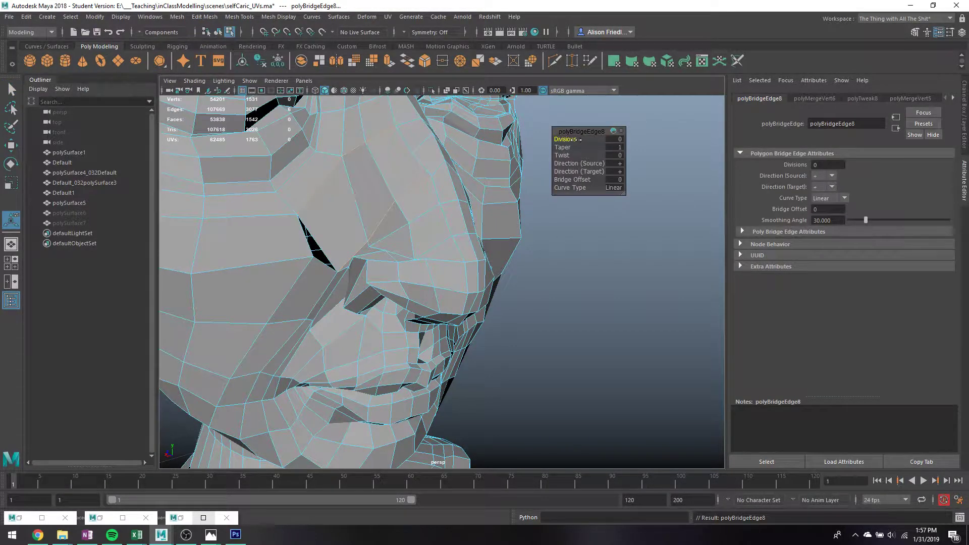
left_click_drag(579, 139, 582, 141)
Step: Select the middle vertex of the new cheek bridge on the edge of the remaining gap
key("q")
right_click_drag(315, 250, 305, 244)
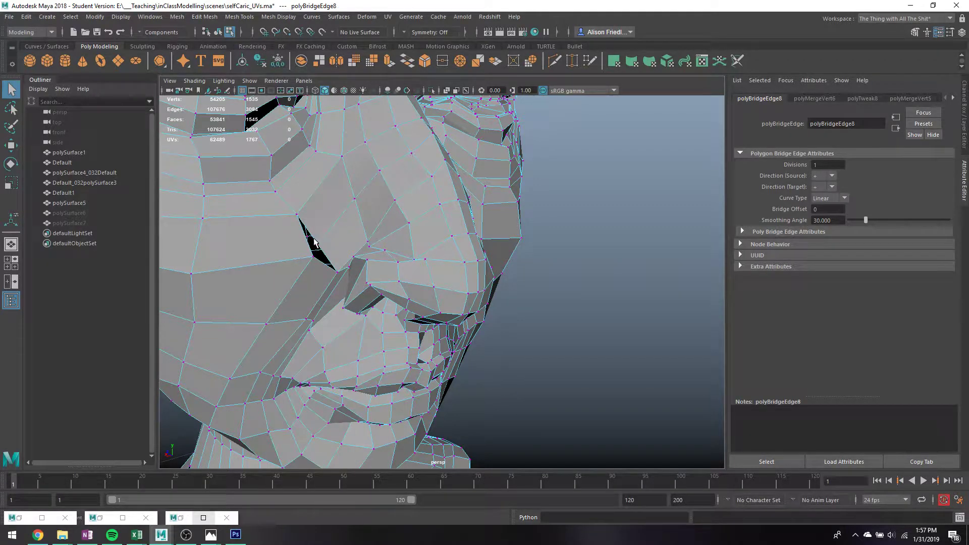
left_click(318, 245)
Step: Try to merge the cheek bridge vertex with a box-selected group of border vertices, and undo the attempt
left_click_drag(301, 254, 315, 266, "shift")
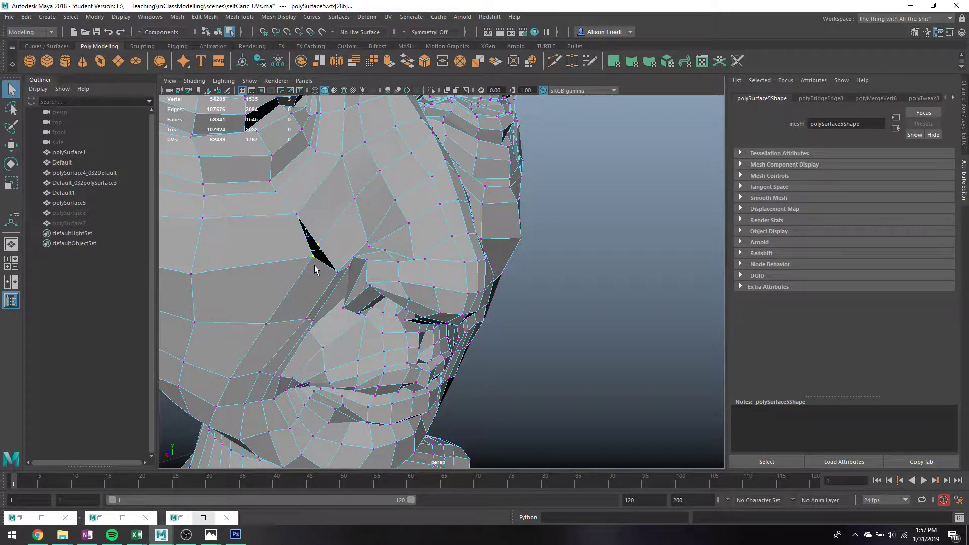
left_click(460, 64)
mouse_move(365, 225)
left_mouse_down("alt")
mouse_move(372, 216)
mouse_move(288, 242)
mouse_move(327, 269)
mouse_move(312, 271)
left_mouse_up("alt")
key("4")
key("ctrl+z")
key("ctrl+z")
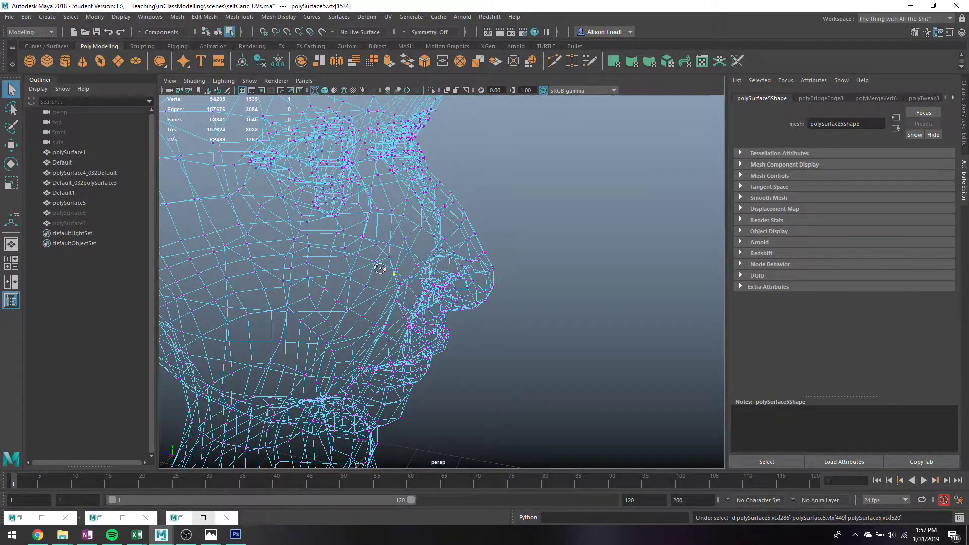
Step: Merge the cheek bridge's middle vertex with the single neighbouring vertex on the cheek border
left_click_drag(383, 271, 346, 280, "alt")
left_click(359, 274, "shift")
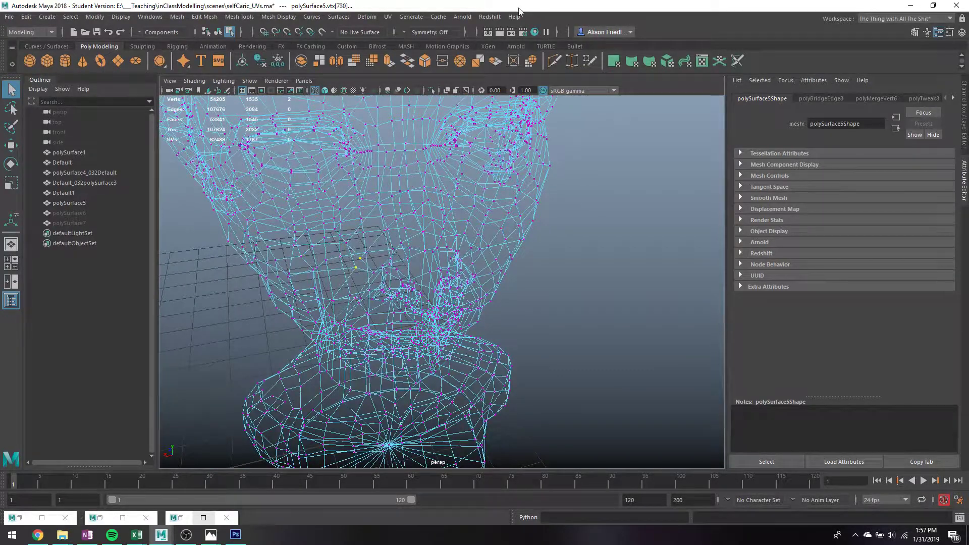
left_click(460, 61)
key("5")
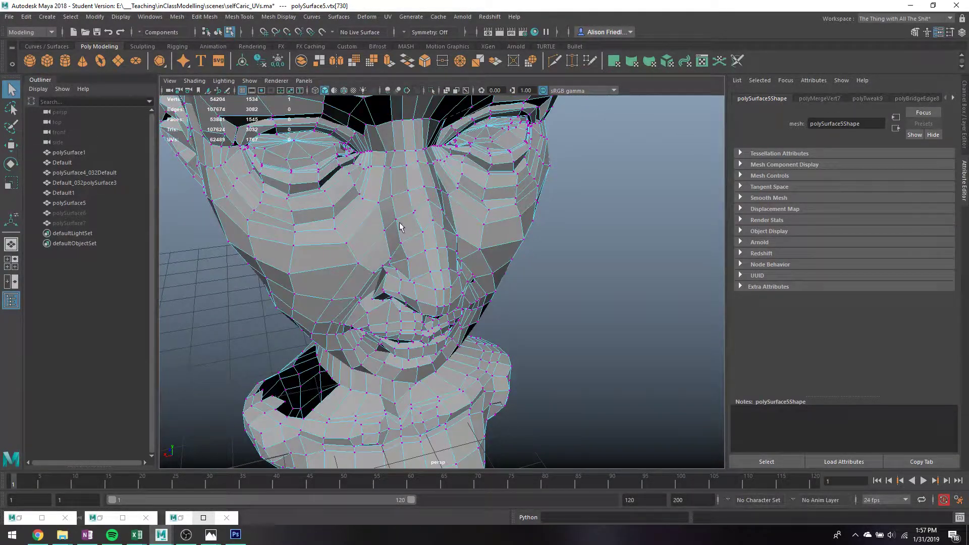
Step: Merge the bridge's other middle vertex with its neighbour on the side of the nose and display the mesh smoothed
key("4")
mouse_move(417, 215)
left_mouse_down()
mouse_move(435, 250)
mouse_move(439, 230)
mouse_move(397, 199)
mouse_move(469, 213)
mouse_move(381, 209)
mouse_move(397, 248)
mouse_move(393, 194)
mouse_move(406, 237)
mouse_move(416, 198)
mouse_move(408, 238)
left_mouse_up()
key("g")
key("5")
key("1")
key("1")
key("3")
Step: Pick the filled patch's vertices beside the nose one after the other for adjustment with the Move tool
left_click(397, 243)
key("w")
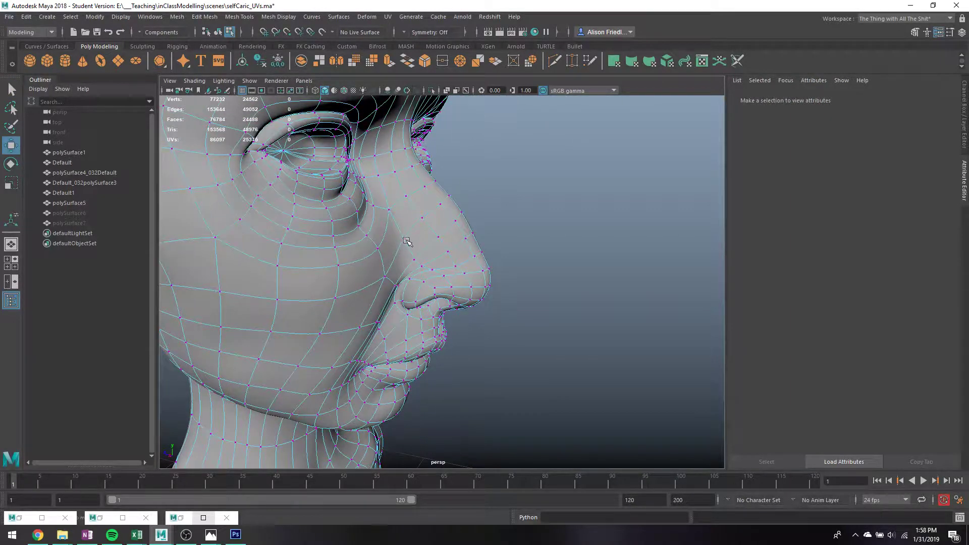
left_click(401, 223)
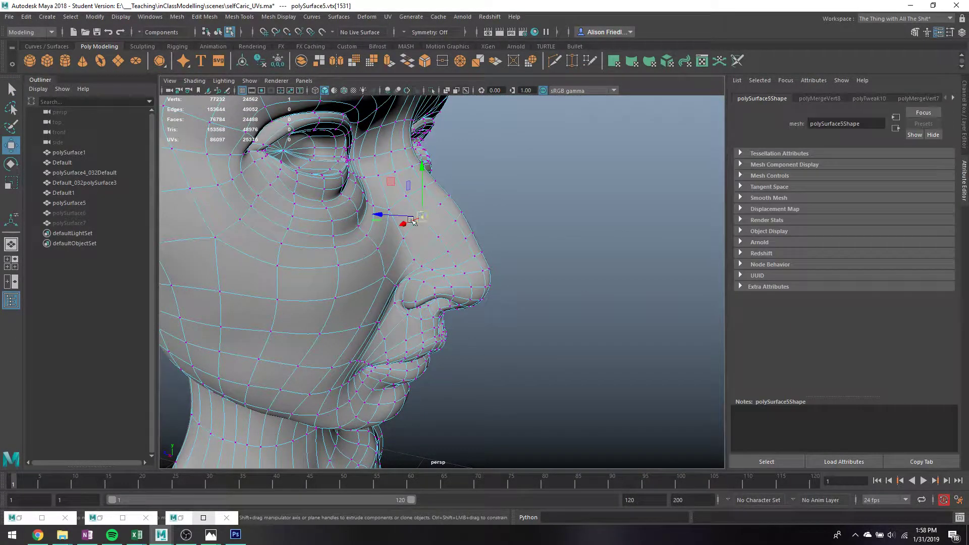
left_click_drag(402, 223, 355, 232, "alt")
key("q")
left_click(383, 236)
key("w")
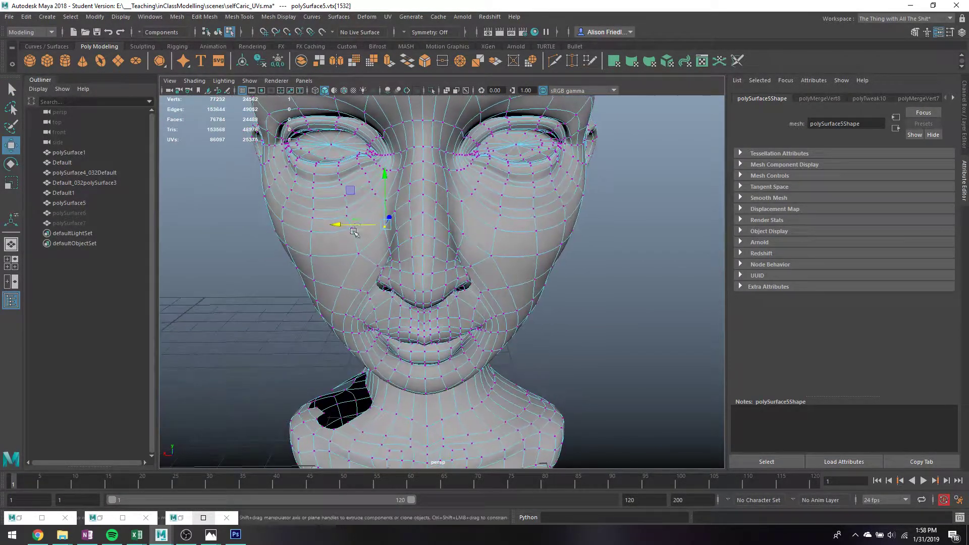
key("q")
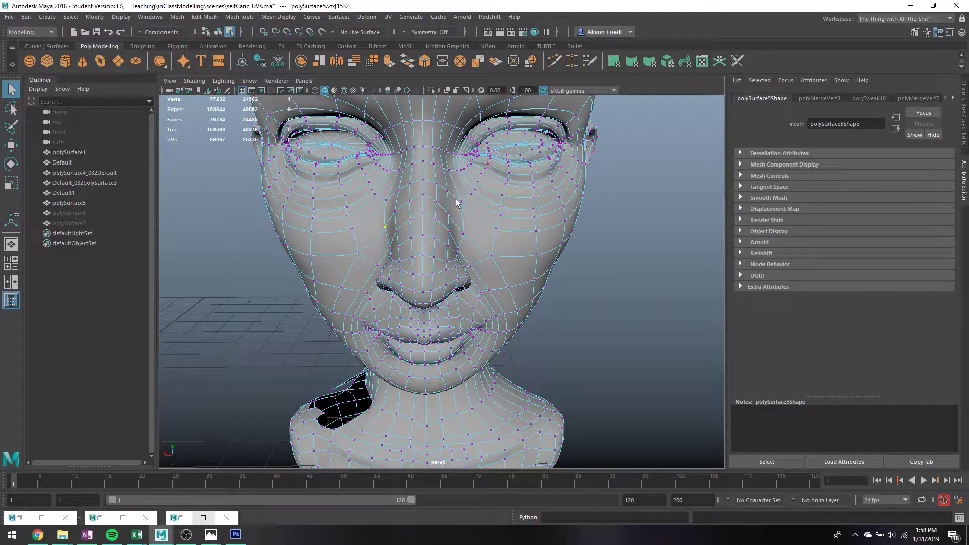
Step: Display the mesh unsmoothed and fill the narrow upper arm of the hole in the back of the head with Append to Polygon
left_click_drag(456, 202, 594, 346, "alt")
middle_click_drag(355, 309, 437, 283, "alt")
left_click_drag(404, 284, 537, 212, "alt")
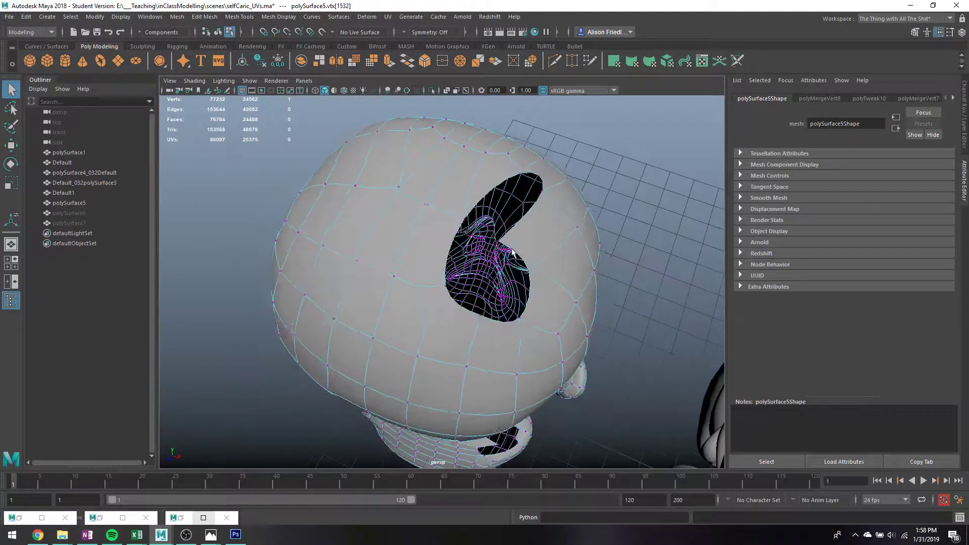
key("1")
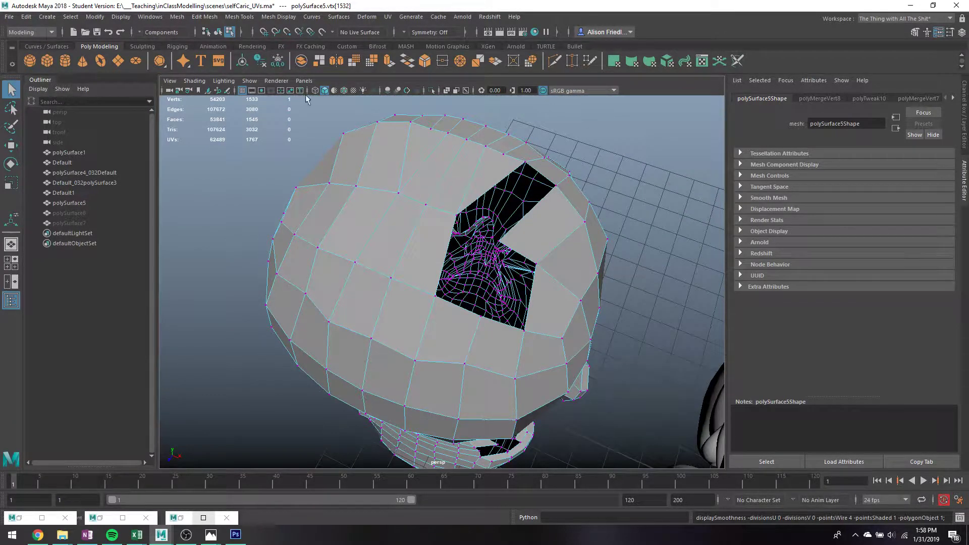
left_click(275, 17)
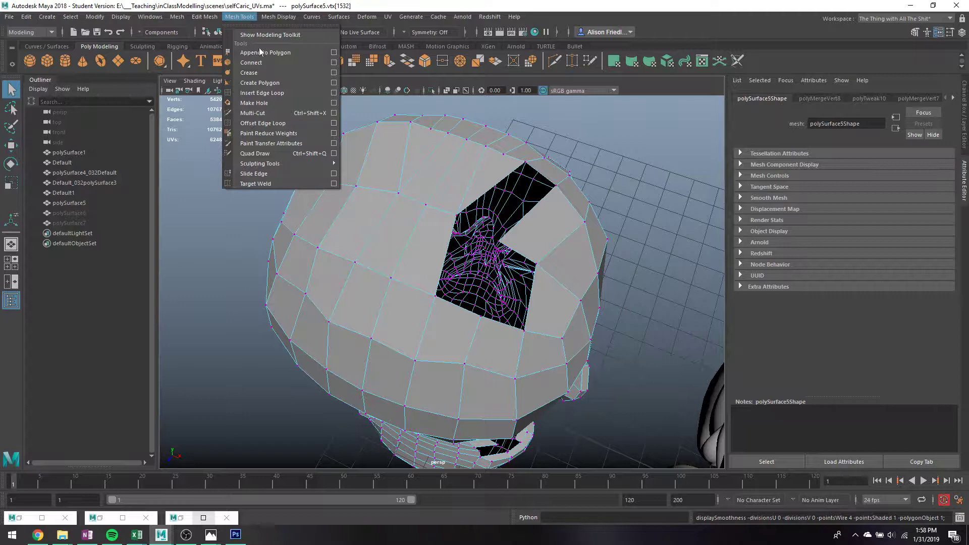
left_click(268, 54)
left_click(500, 179)
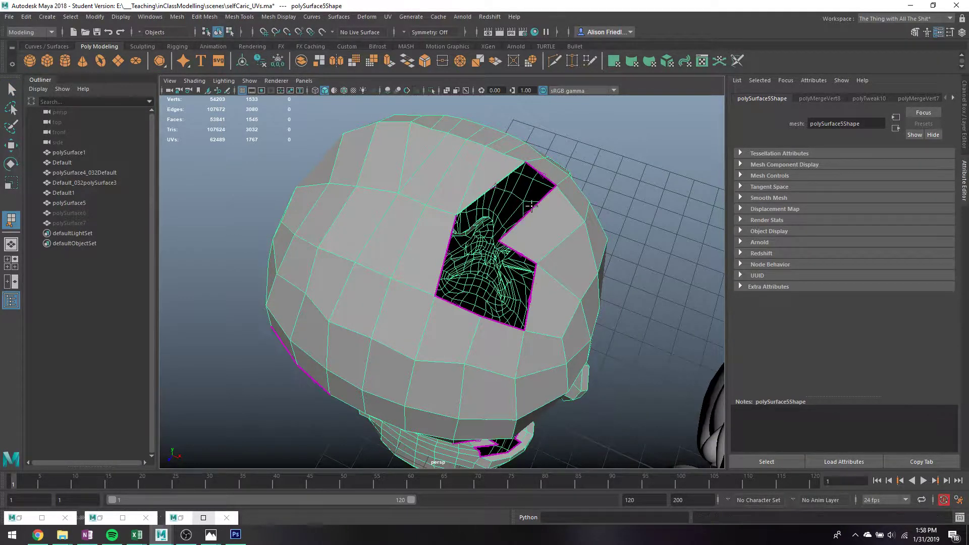
left_click(529, 210)
key("Return")
Step: Append two more polygons to close the remainder of the same hole's lower part
left_click(519, 255)
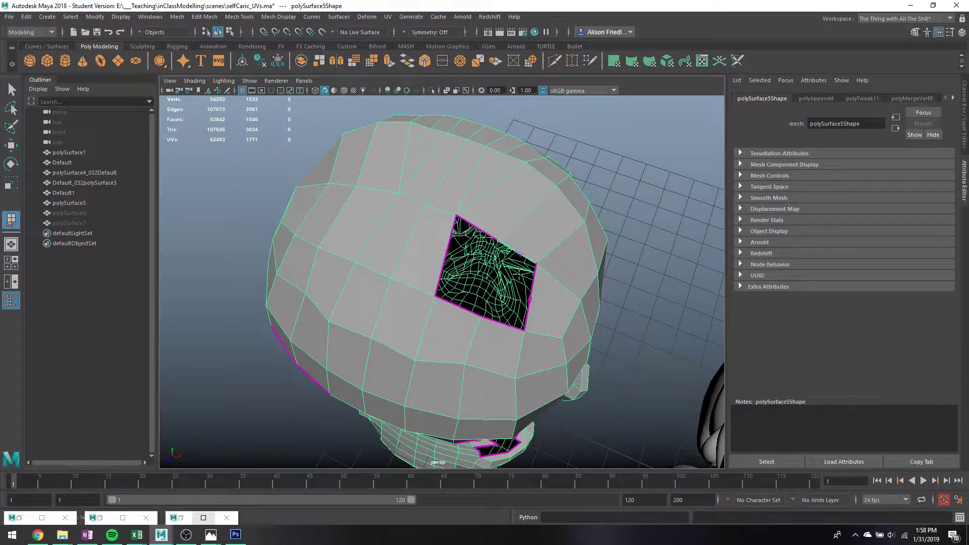
left_click(497, 322)
key("Return")
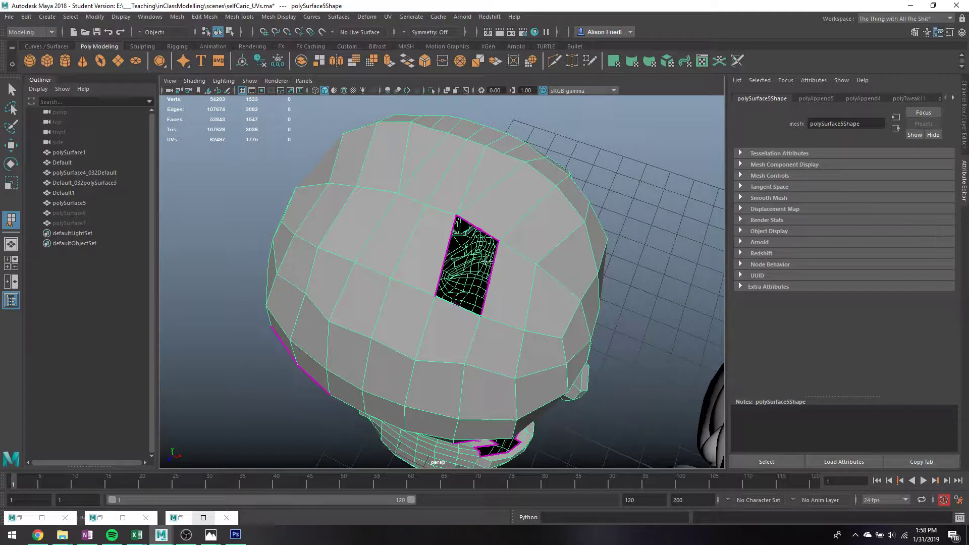
left_click(480, 229)
key("q")
Step: Close the wide two-face hole across the back of the head with two appended polygons
left_click_drag(308, 349, 352, 273, "alt")
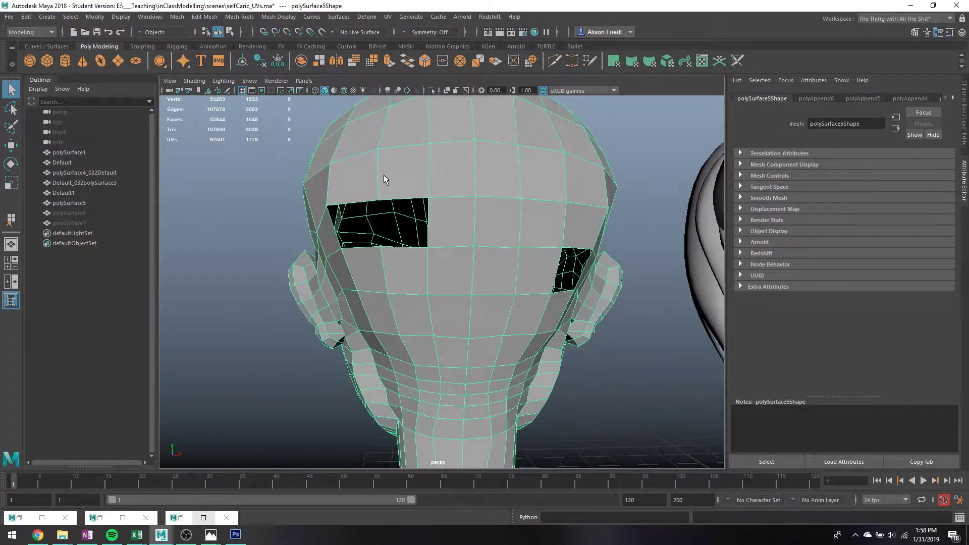
key("g")
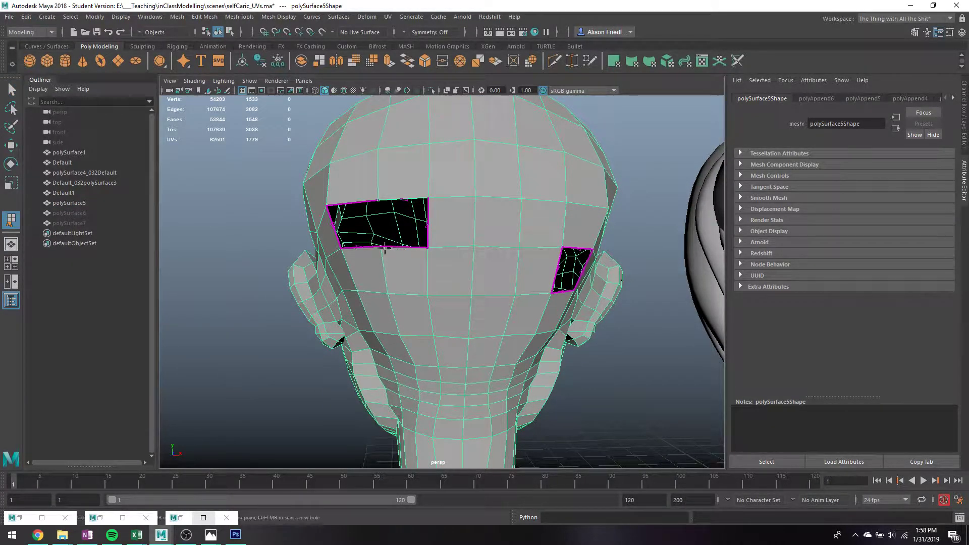
left_click(386, 248)
key("Return")
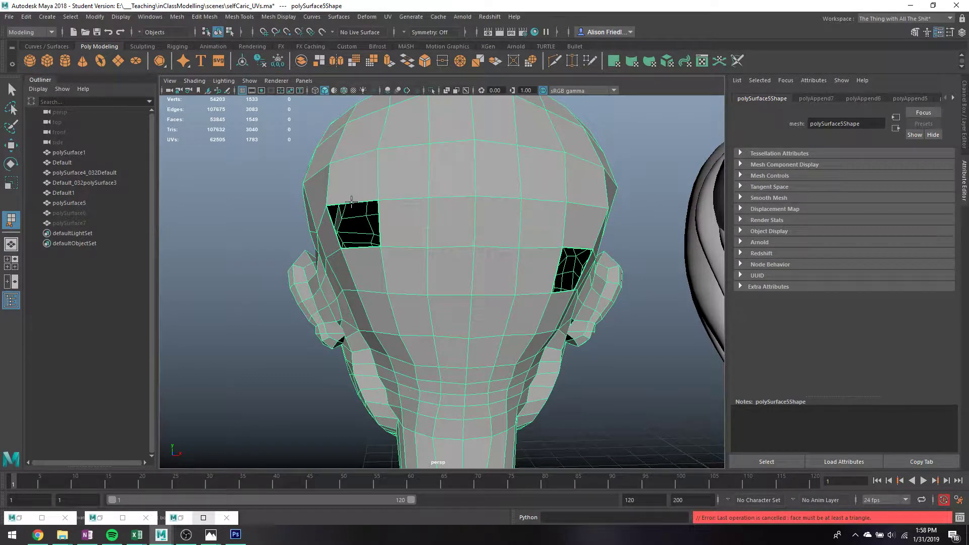
left_click(353, 201)
left_click(368, 242)
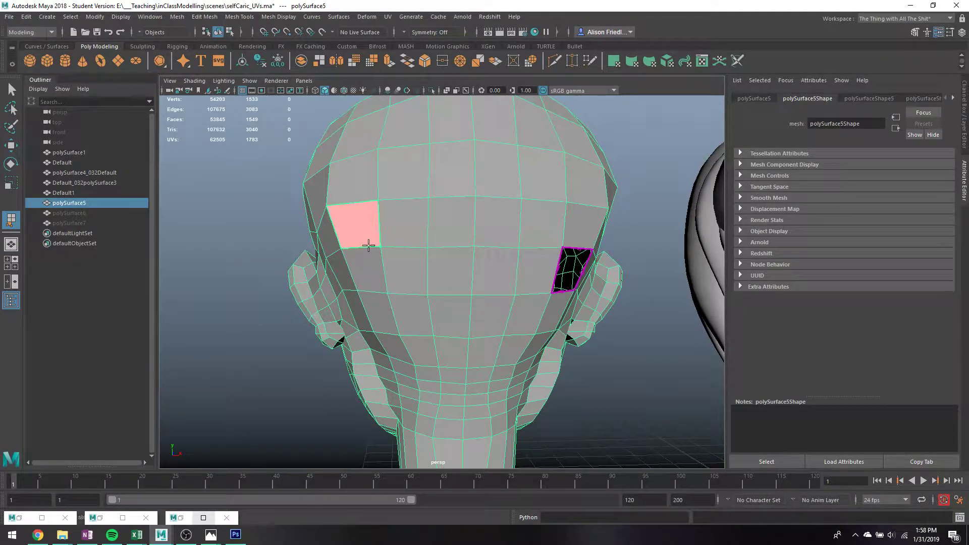
key("Return")
key("q")
Step: Fill the small four-sided hole behind the ear with Append to Polygon
left_click_drag(621, 267, 479, 263, "alt")
key("g")
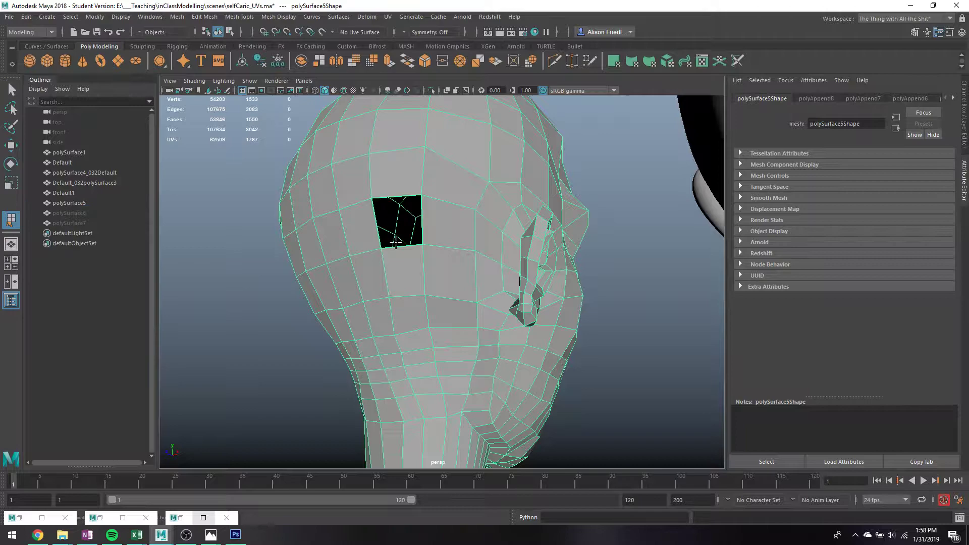
left_click(388, 195)
key("Return")
key("q")
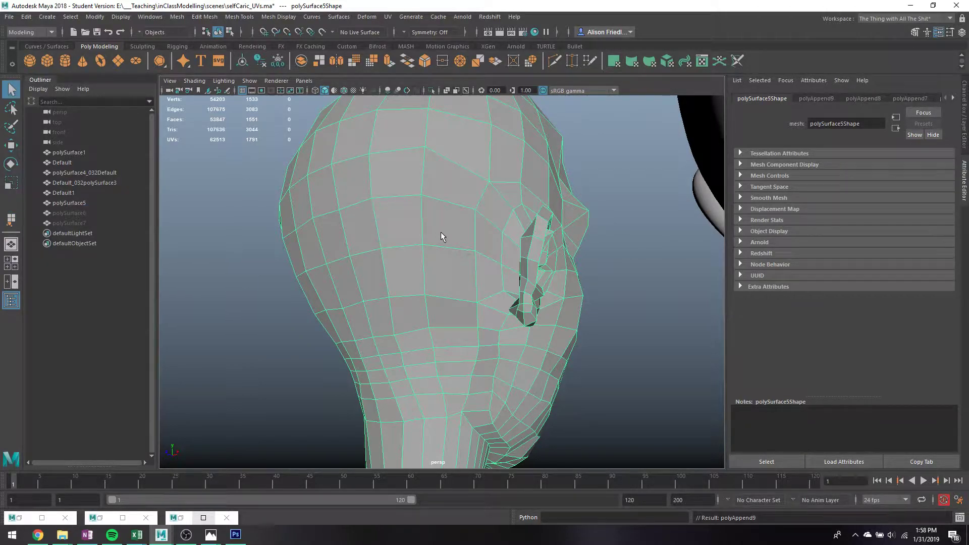
Step: Duplicate the repaired bust and move the copy along X to stand clear beside the original
left_click_drag(441, 237, 628, 295, "alt")
scroll(441, 366, "up", 5)
scroll(424, 253, "down", 5)
scroll(425, 257, "down", 5)
key("ctrl+d")
key("w")
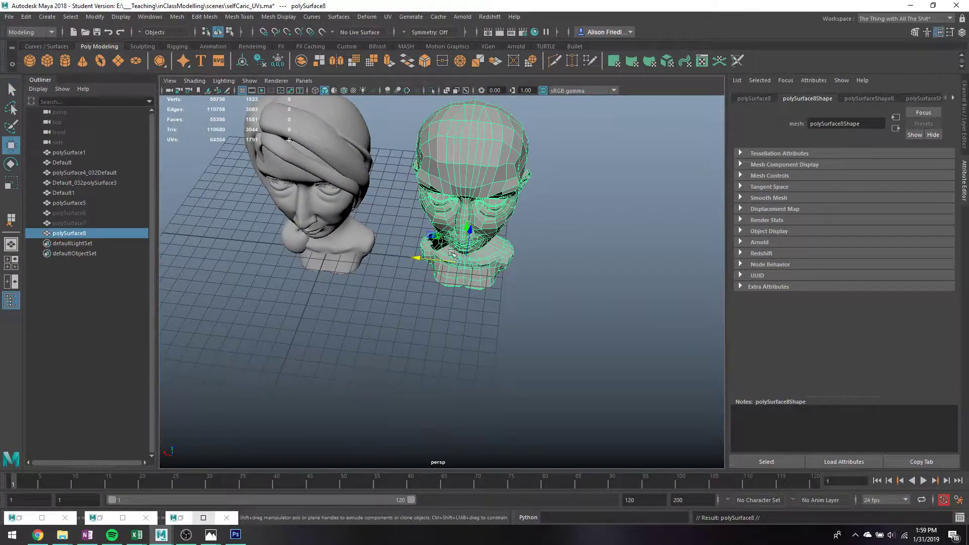
left_click_drag(422, 259, 570, 275)
Step: Delete the face loop running down the middle of the copied bust to split it in two
middle_click_drag(646, 195, 530, 253, "alt")
left_click_drag(530, 253, 536, 183, "alt")
key("q")
right_click_drag(540, 166, 541, 197)
left_click(531, 188)
double_click(529, 174, "shift")
key("Delete")
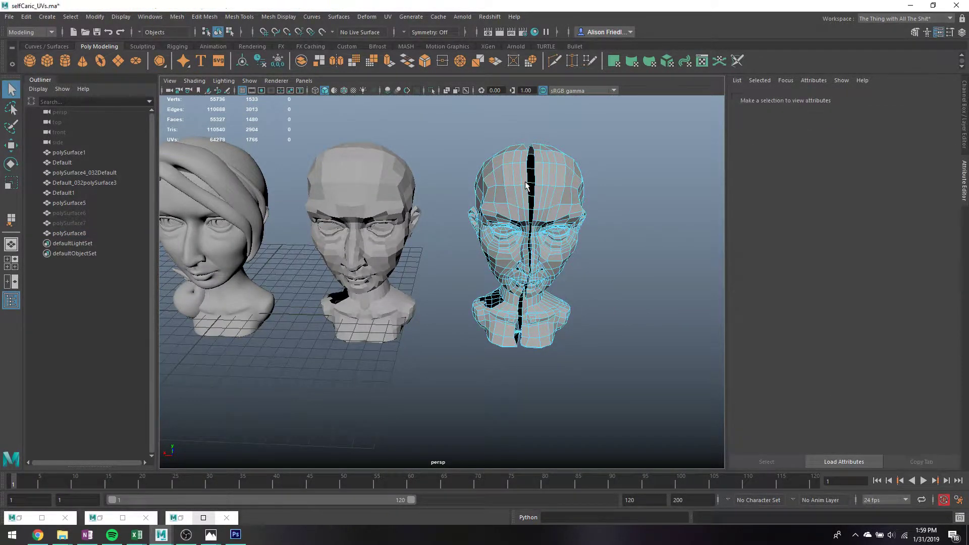
Step: Delete the half of the copied bust that has the hole in the shoulder
left_click_drag(500, 318, 516, 356)
key("Delete")
double_click(505, 313)
key("Delete")
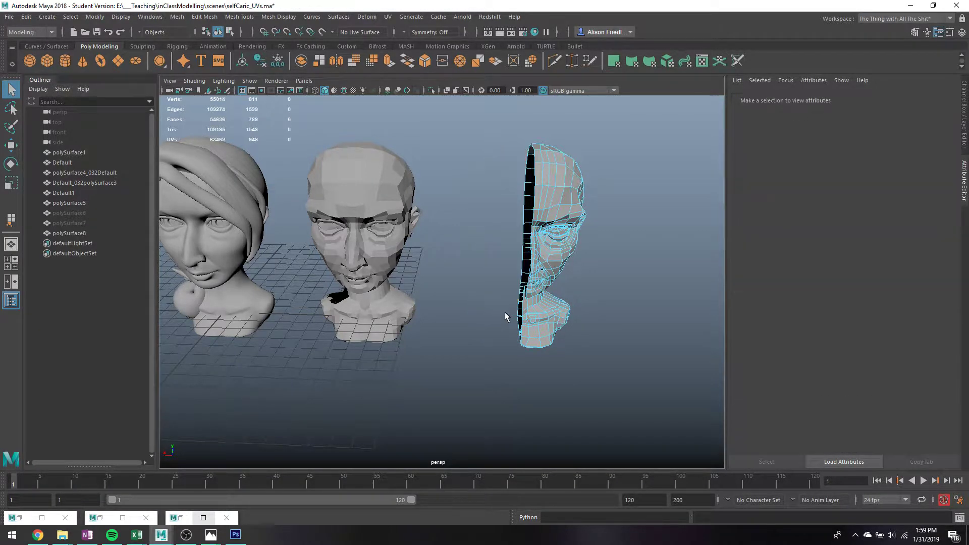
Step: Duplicate the remaining half of the bust and mirror the copy with Scale X set to -1
left_click_drag(589, 216, 566, 202, "alt")
right_click_drag(537, 154, 567, 142)
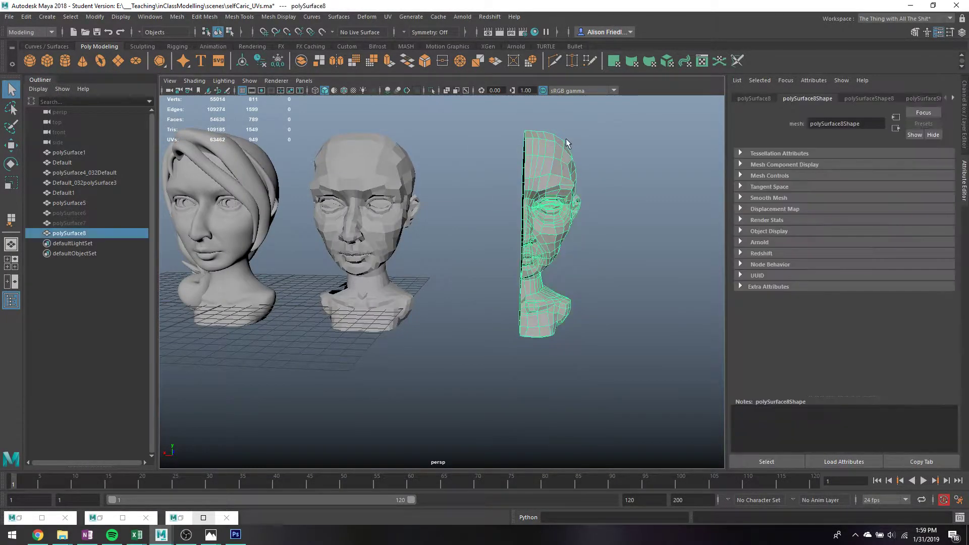
key("w")
scroll(528, 308, "up", 5)
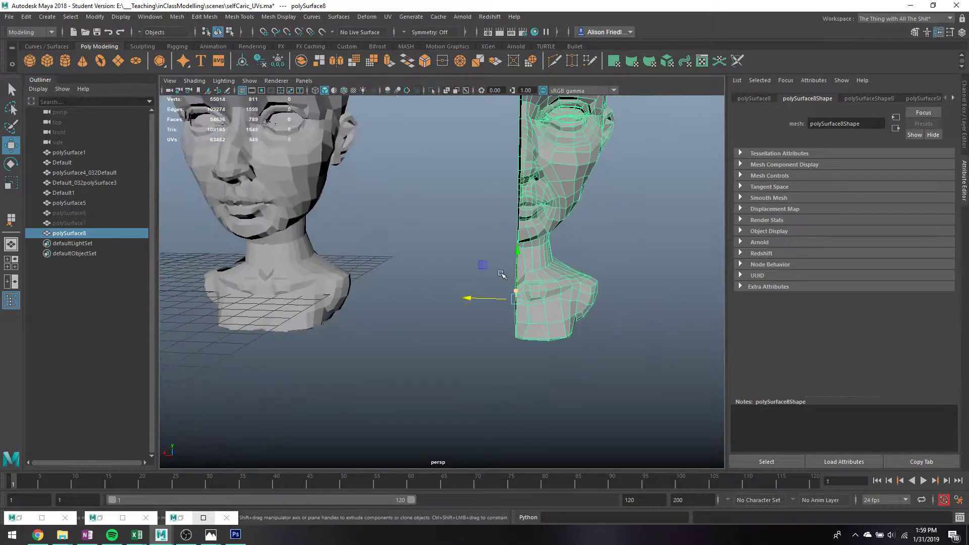
key("ctrl+d")
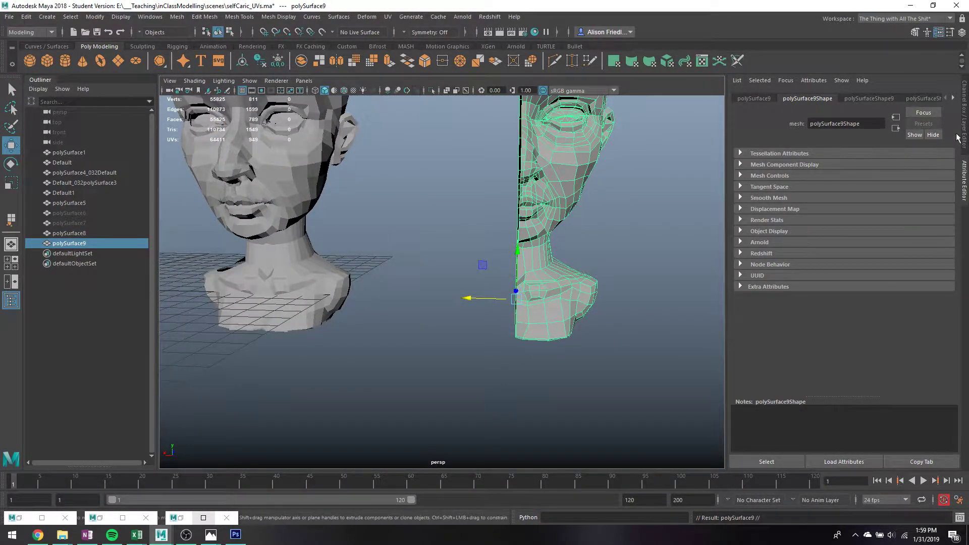
left_click(965, 135)
left_click(939, 157)
type("-1")
key("Return")
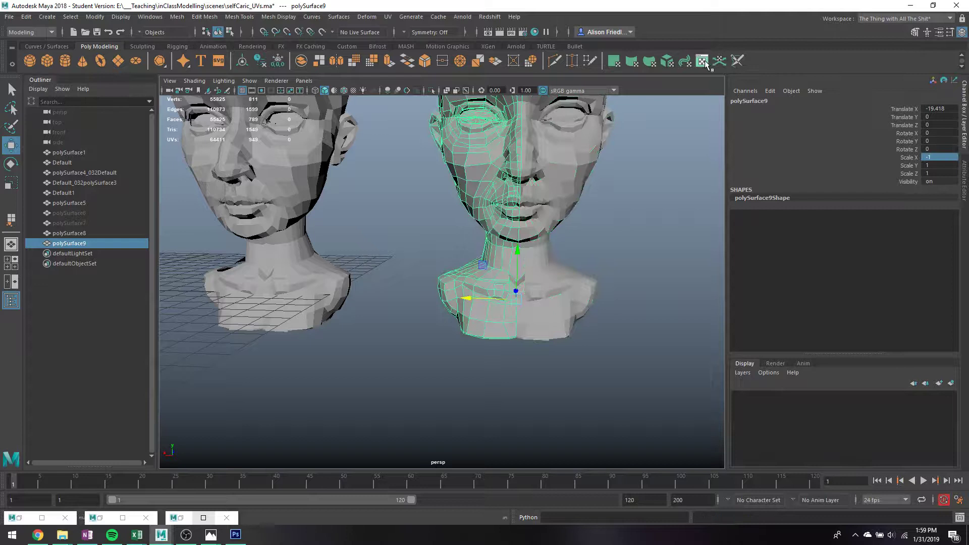
Step: Select both halves of the mirrored bust and combine them into one mesh
key("q")
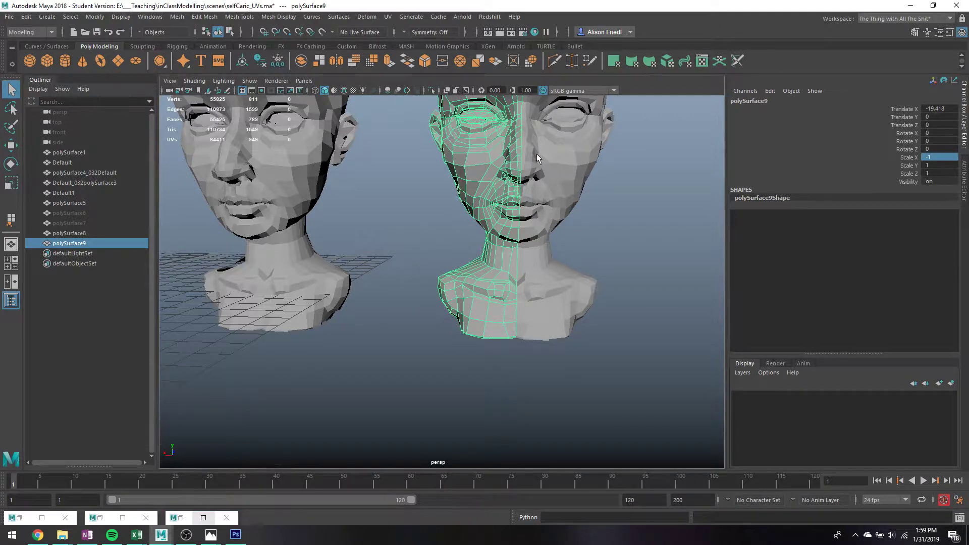
middle_click_drag(537, 162, 536, 263, "alt")
right_click_drag(537, 263, 531, 188, "alt")
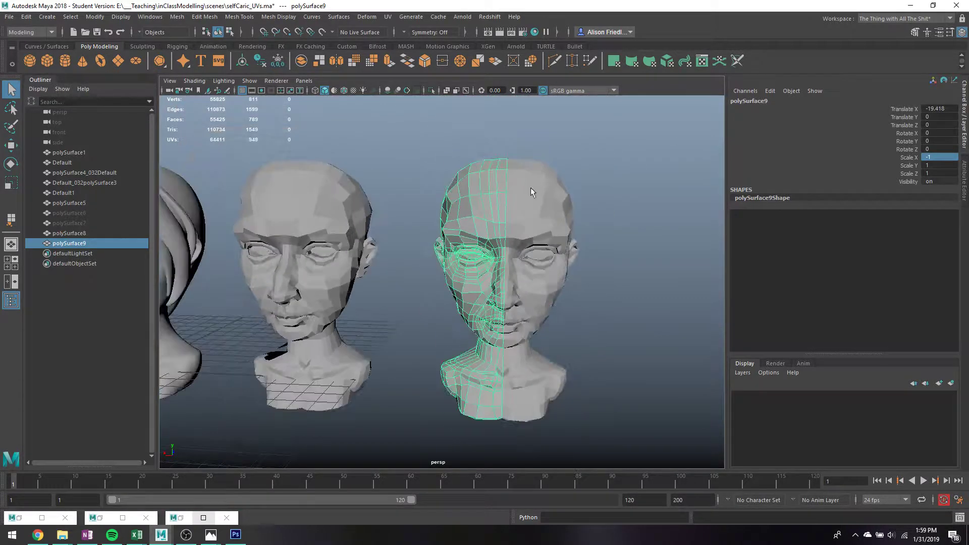
left_click(277, 62)
left_click(513, 174, "shift")
left_click(177, 17)
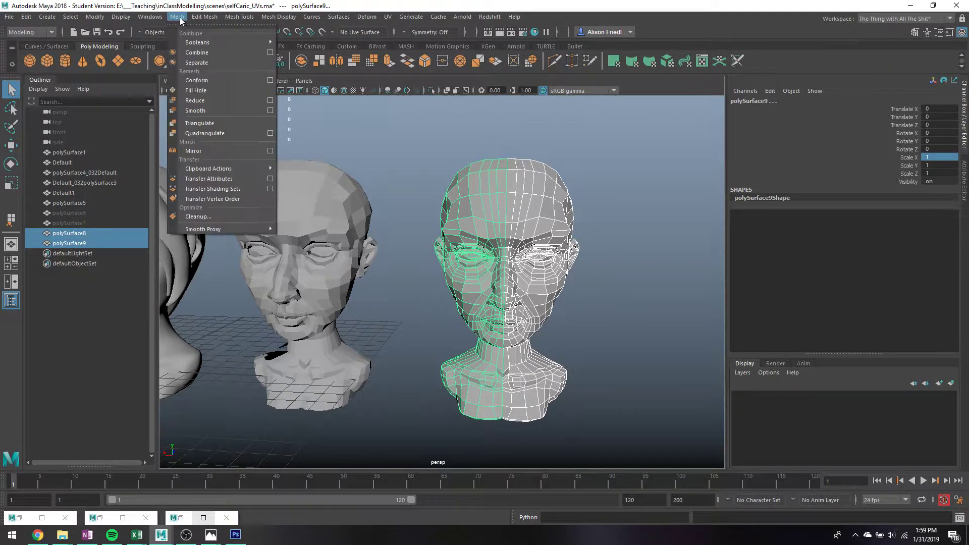
left_click(201, 53)
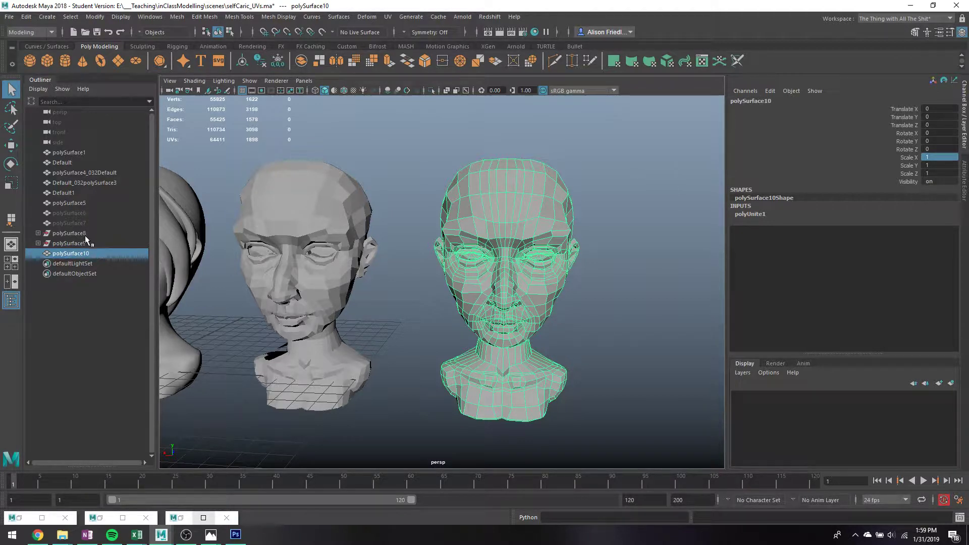
Step: Try to delete the leftover polySurface9 group before clearing history, and undo the attempt
left_click(37, 243)
left_click(76, 245)
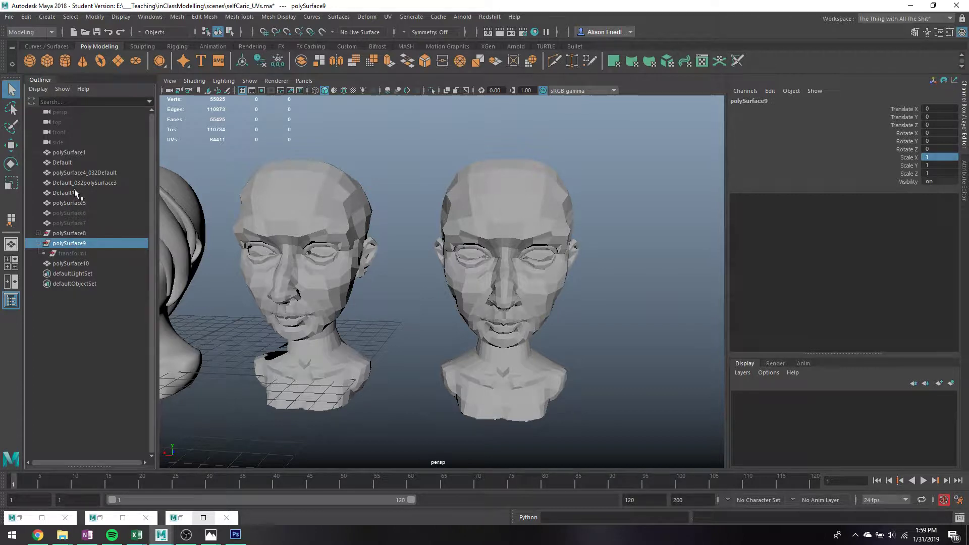
key("Delete")
key("ctrl+z")
key("ctrl+z")
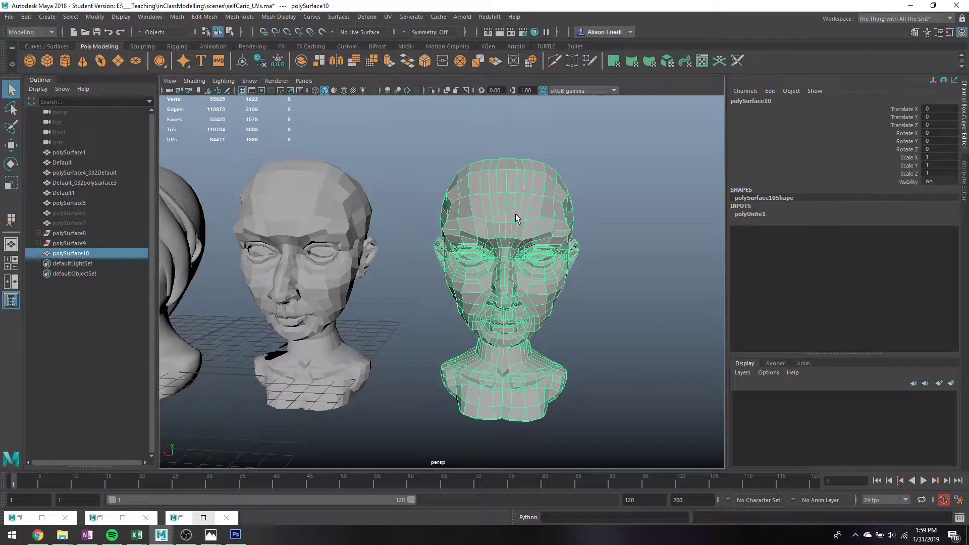
Step: Delete the construction history of the combined bust
key("alt+shift+d")
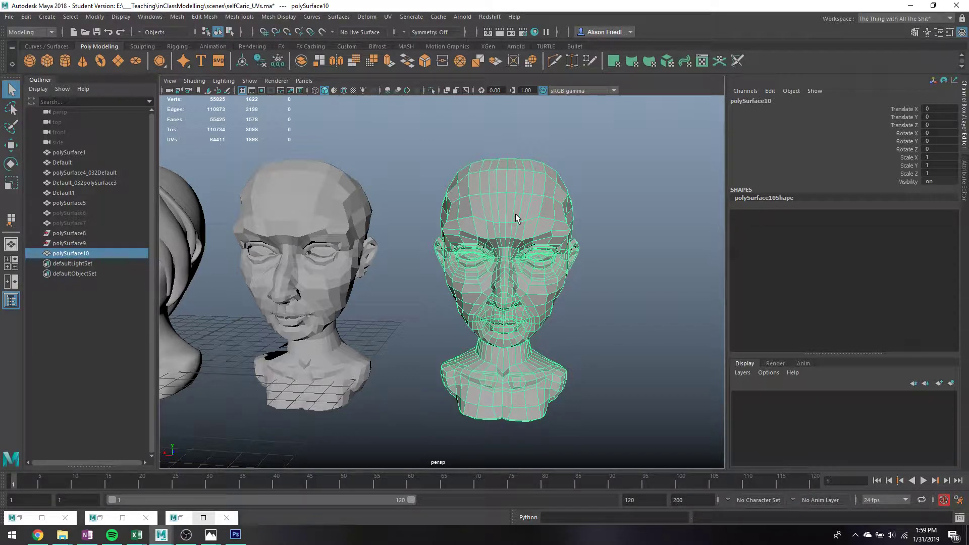
left_click(25, 16)
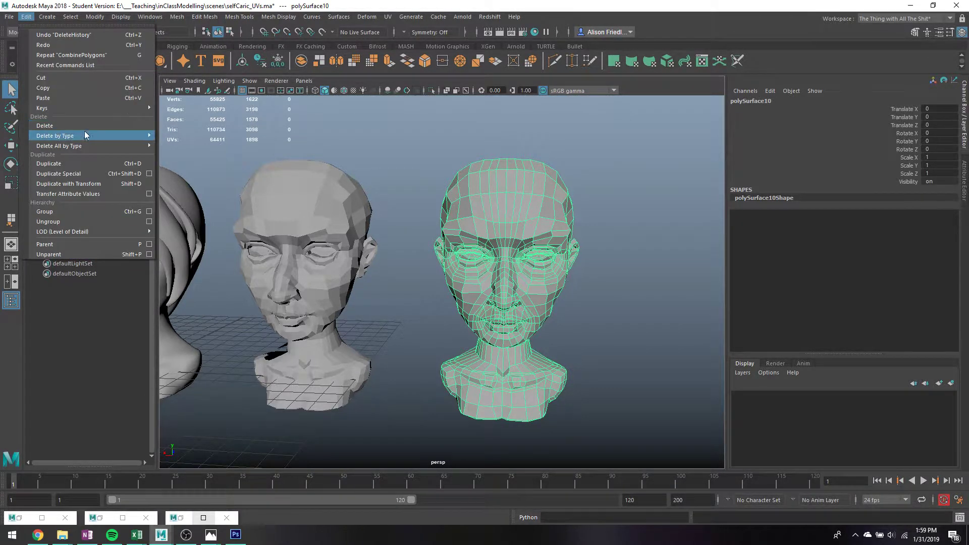
mouse_move(84, 135)
left_click(171, 144)
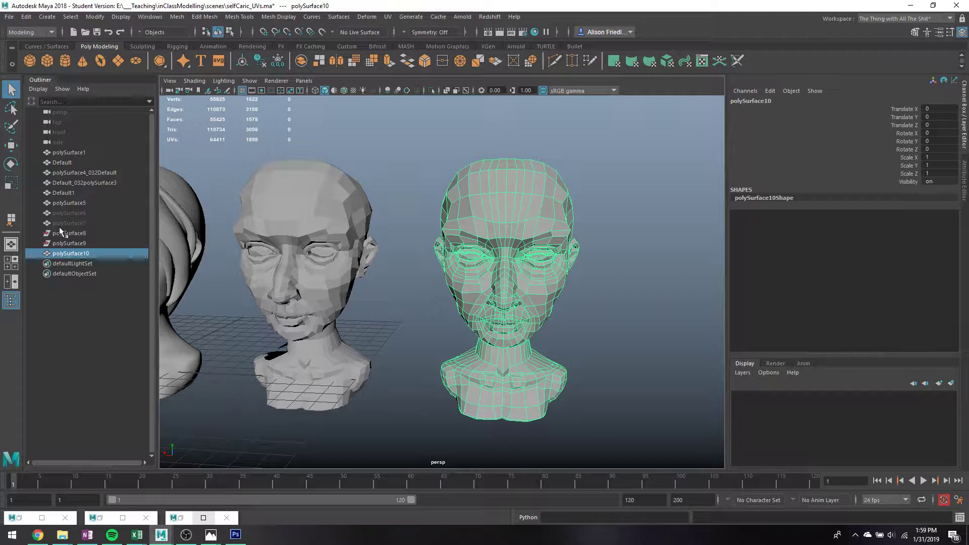
Step: Delete the leftover empty groups polySurface9 and polySurface8
left_click(59, 244)
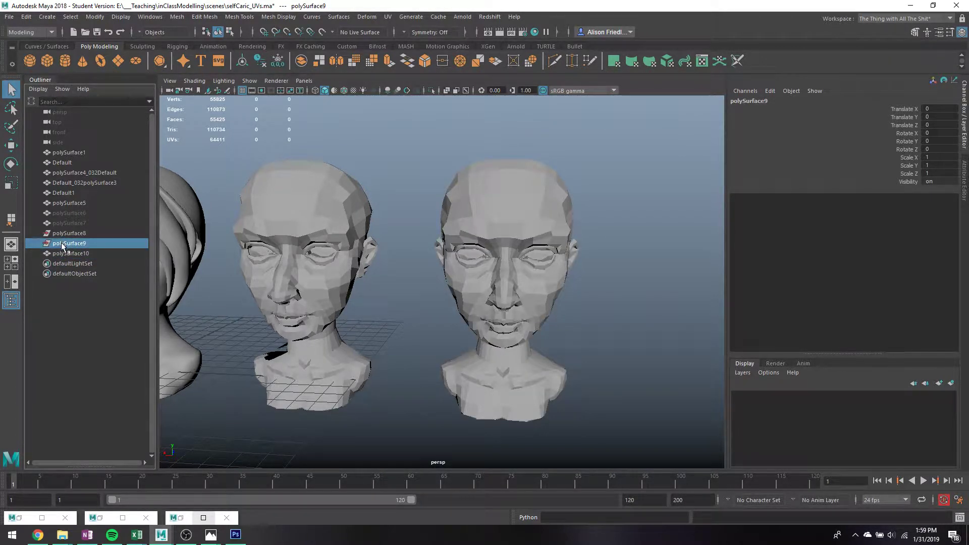
key("Delete")
left_click(68, 235)
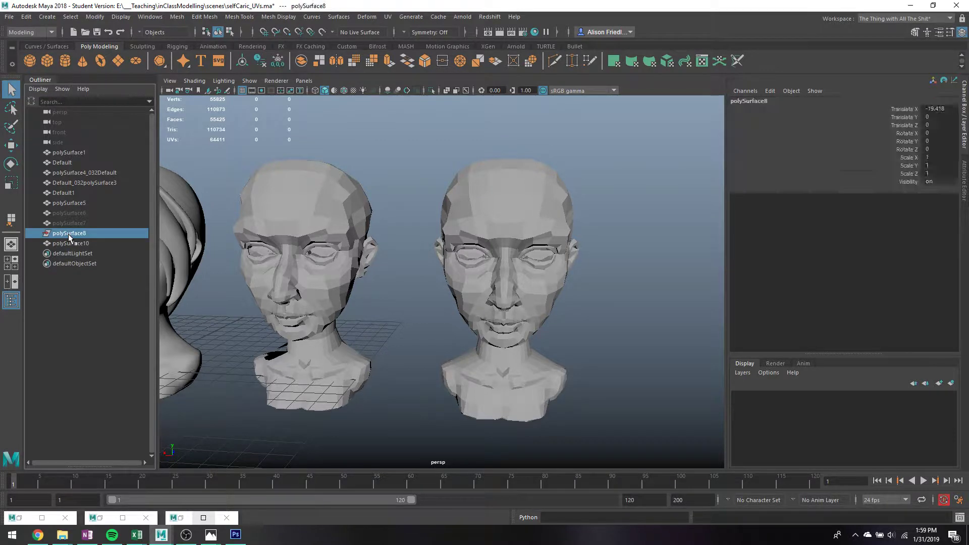
key("Delete")
Step: Display the combined bust smoothed and examine its face, neck and shoulders along the center seam
left_click(508, 178)
left_click(911, 493)
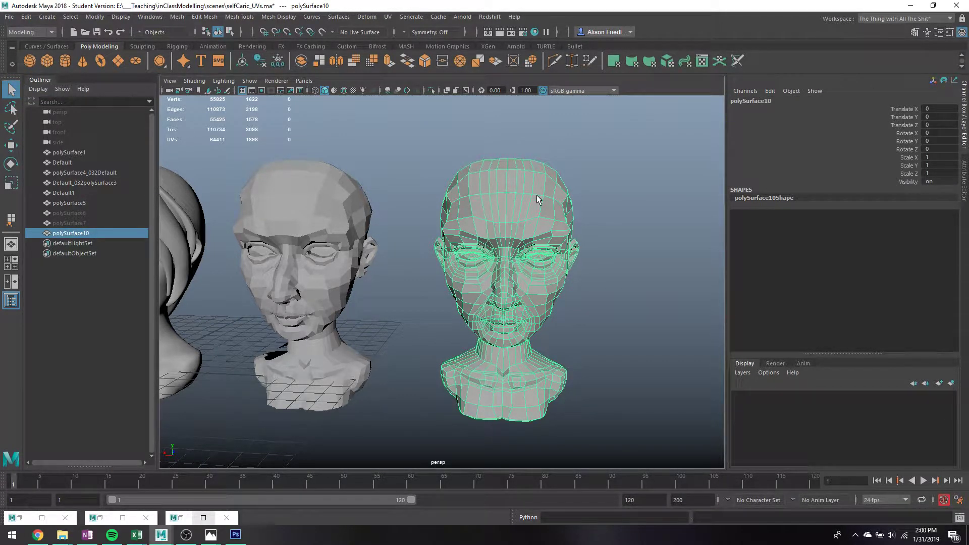
key("3")
scroll(568, 159, "up", 5)
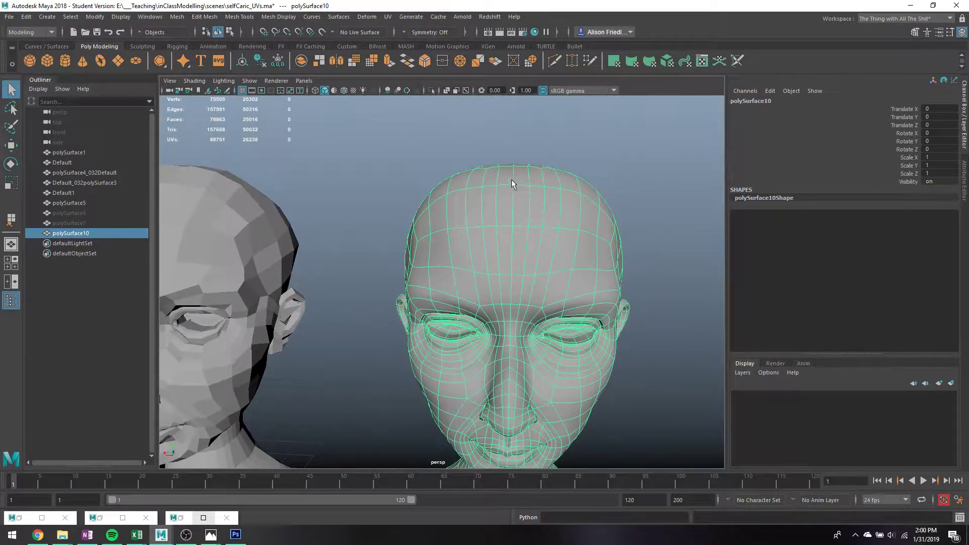
middle_click_drag(554, 311, 521, 153, "alt")
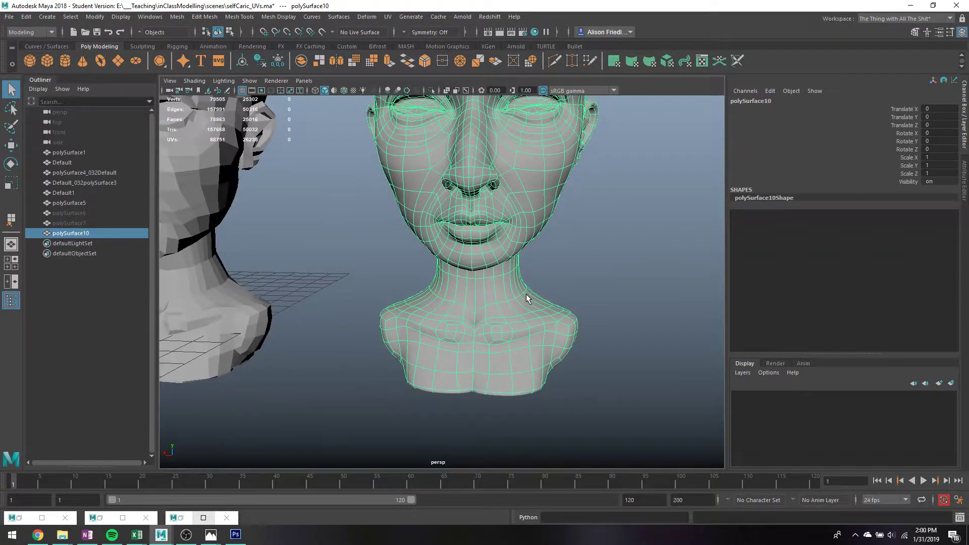
left_click_drag(527, 298, 531, 358, "alt")
left_click_drag(530, 292, 519, 346, "alt")
middle_click_drag(520, 346, 476, 264, "alt")
scroll(470, 260, "up", 3)
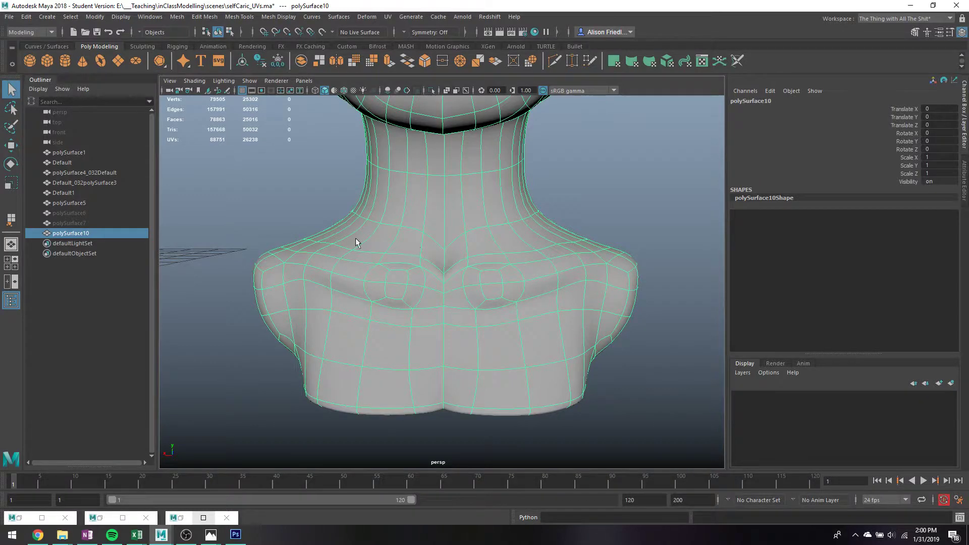
Step: Select the original repaired bust and display it smoothed beside the mirrored one
scroll(201, 236, "down", 5)
left_click(212, 253)
scroll(212, 252, "down", 4)
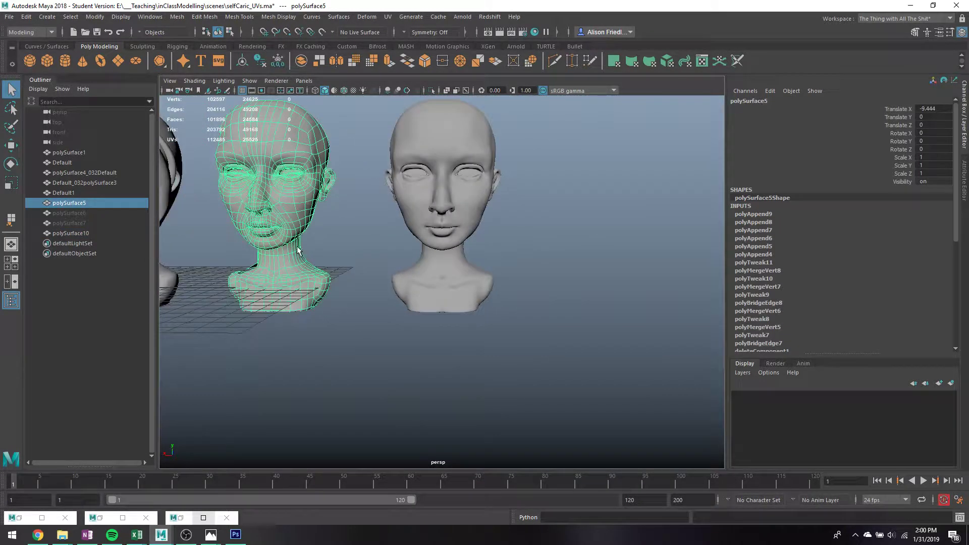
Step: Move the mirrored bust along X to about 3.603, close beside the repaired bust
left_click(457, 247)
key("w")
left_click_drag(405, 206, 346, 206)
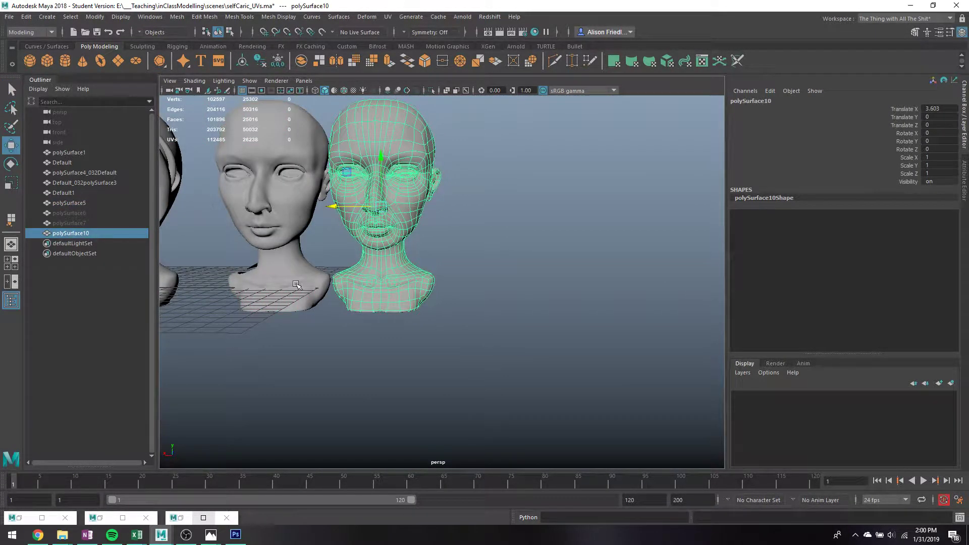
Step: Select both busts and compare their wireframe topology across the shoulders, neck and head
left_click_drag(301, 308, 478, 366)
scroll(456, 335, "up", 4)
middle_click_drag(457, 336, 688, 342, "alt")
scroll(688, 342, "down", 2)
key("q")
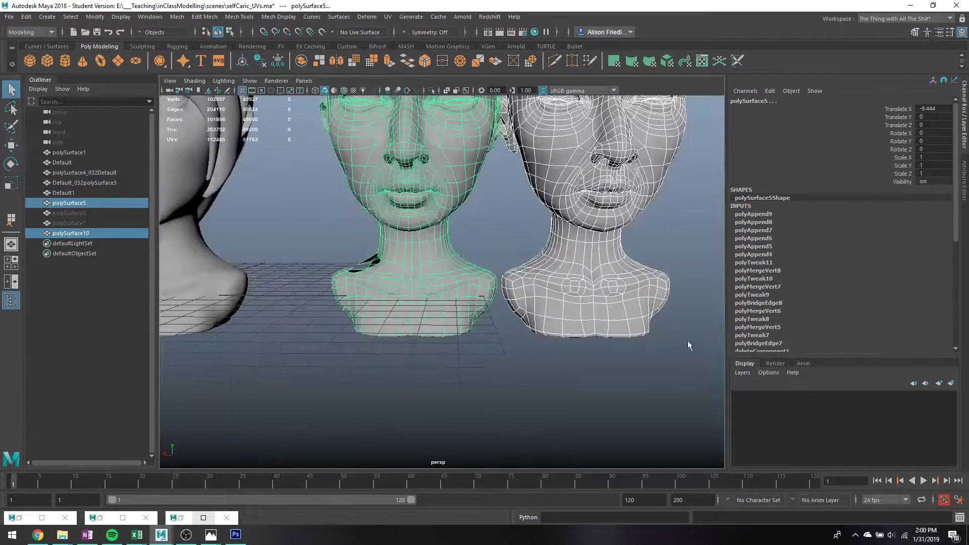
scroll(688, 345, "up", 6)
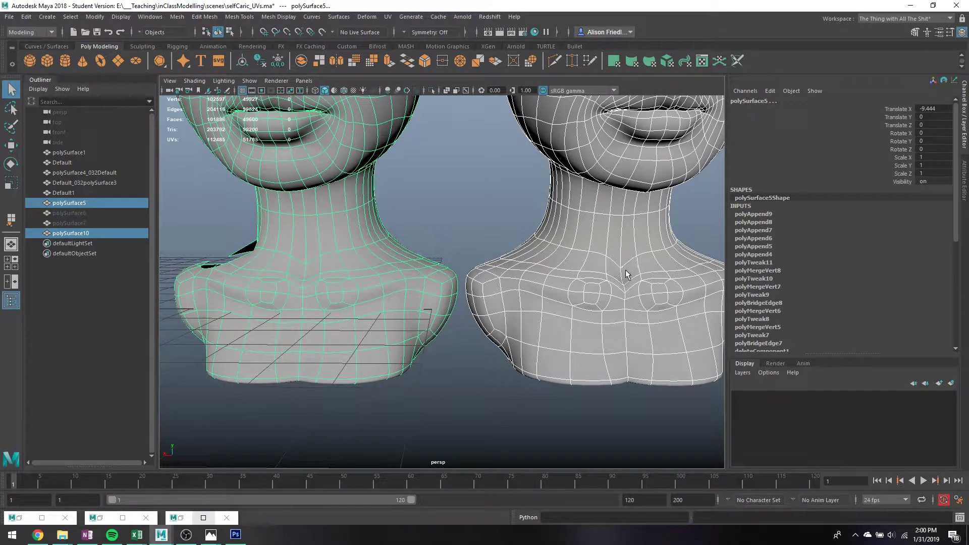
middle_click_drag(622, 275, 556, 264, "alt")
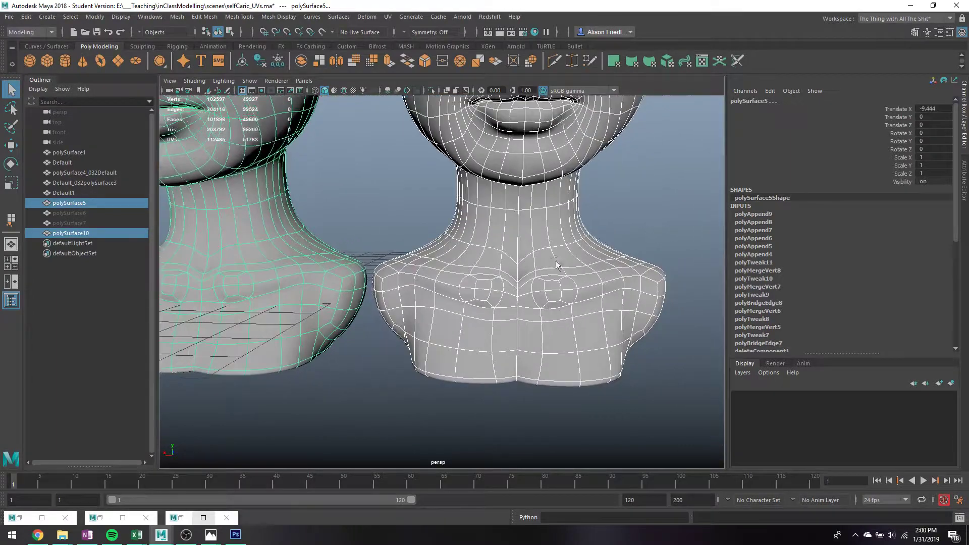
mouse_move(549, 227)
middle_mouse_down("alt")
mouse_move(548, 322)
mouse_move(539, 284)
middle_mouse_up("alt")
scroll(529, 293, "down", 5)
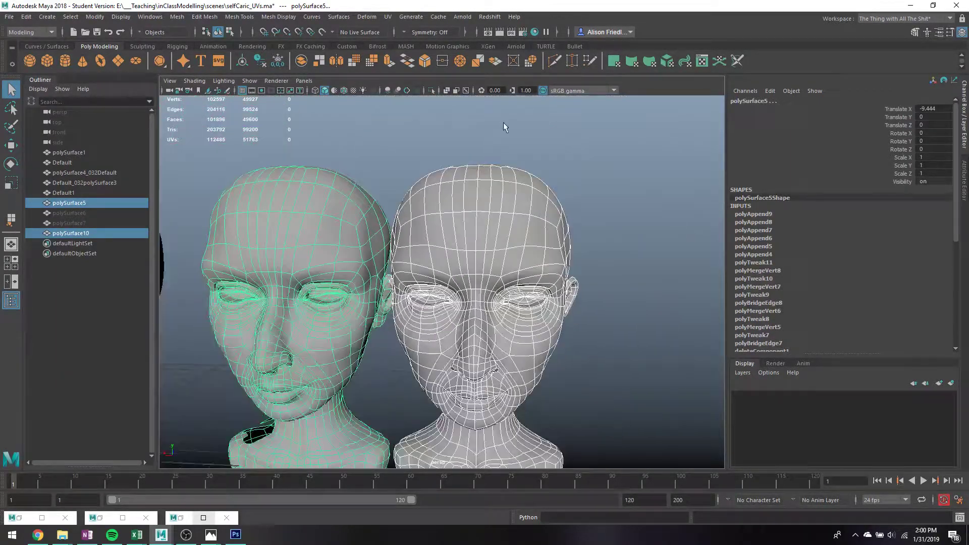
Step: Try shifting a center-line edge on the mirrored head's upper forehead to test the seam, and undo it
left_click(507, 215)
right_click_drag(483, 209, 482, 160)
left_click(480, 192)
key("w")
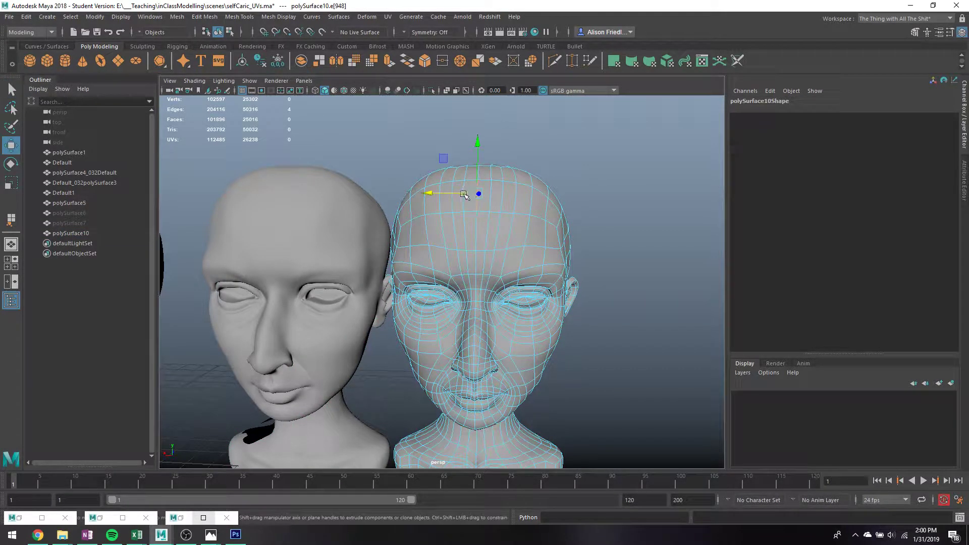
left_click_drag(464, 193, 481, 200)
key("ctrl+z")
Step: Merge the overlapping vertex pairs at individual points along the center seam on the top of the mirrored head
key("q")
right_click_drag(493, 182, 466, 176)
left_click_drag(468, 175, 485, 186)
key("f")
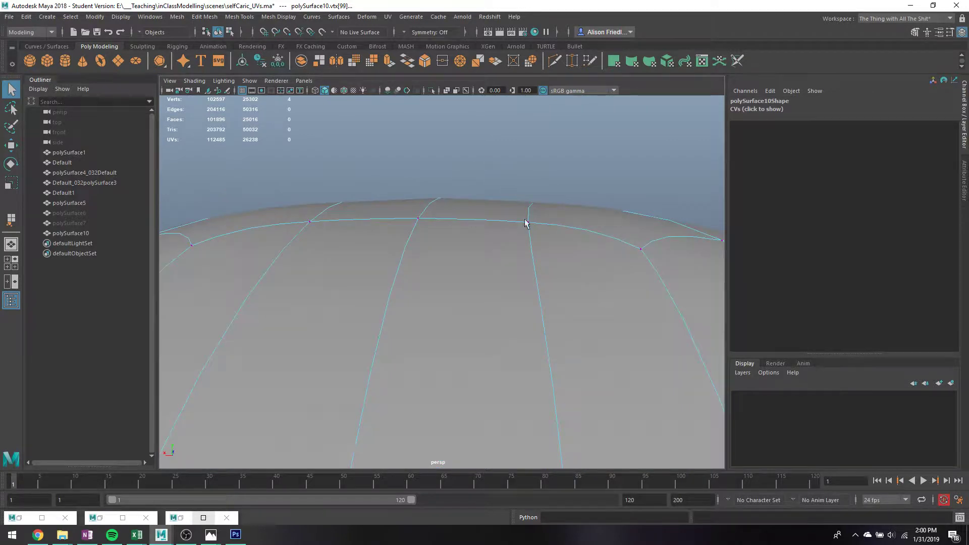
key("4")
scroll(503, 235, "down", 2)
left_click_drag(495, 253, 435, 279, "alt")
left_click(459, 61)
key("g")
key("g")
left_click_drag(407, 373, 399, 427)
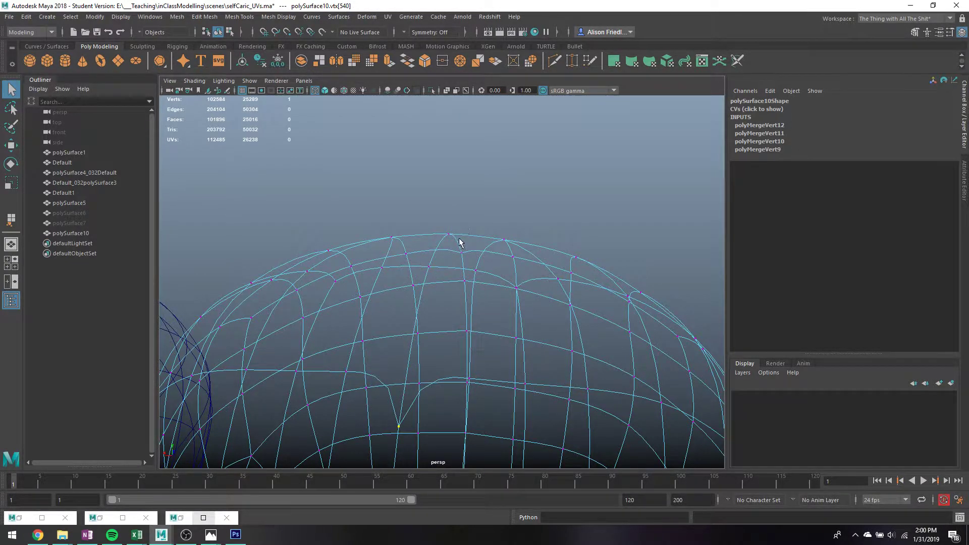
Step: Merge all overlapping vertices of the whole mirrored bust at a distance threshold of 0.0001, shown shaded
key("F8")
scroll(478, 252, "down", 4)
middle_click_drag(478, 342, 487, 134, "alt")
scroll(469, 212, "down", 3)
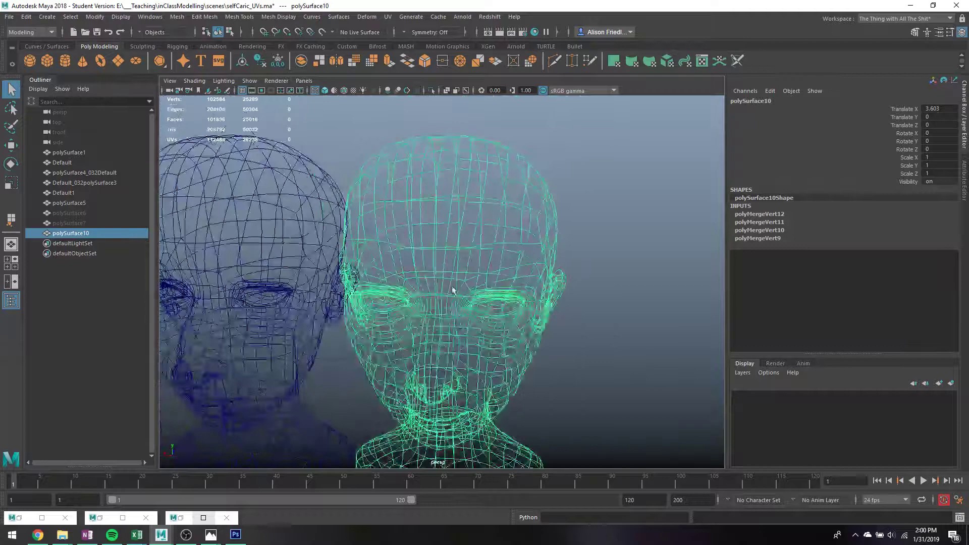
middle_click_drag(452, 287, 458, 235, "alt")
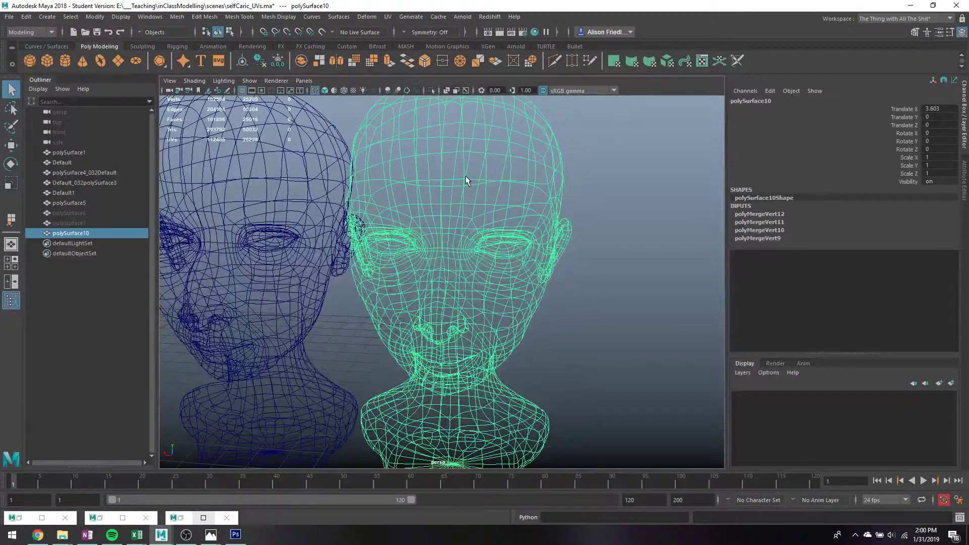
key("5")
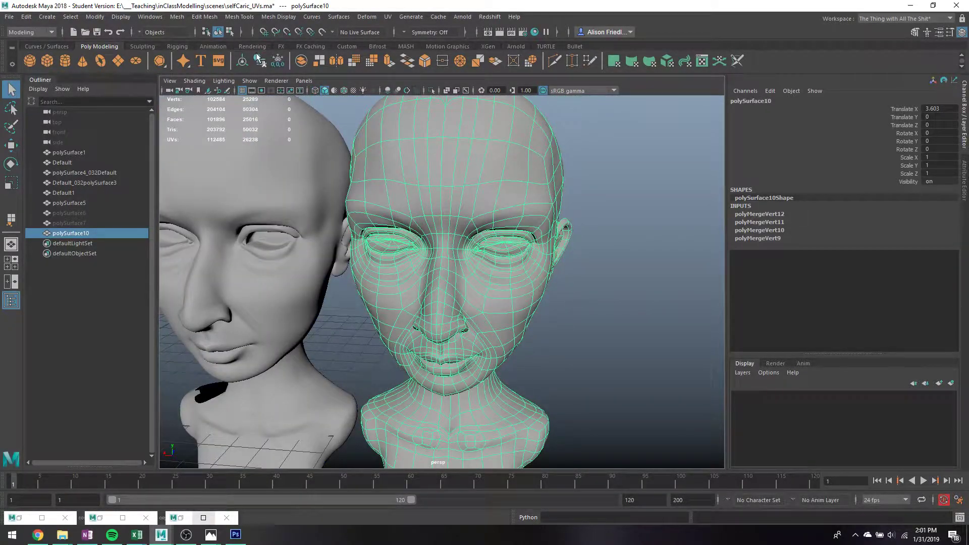
left_click(178, 17)
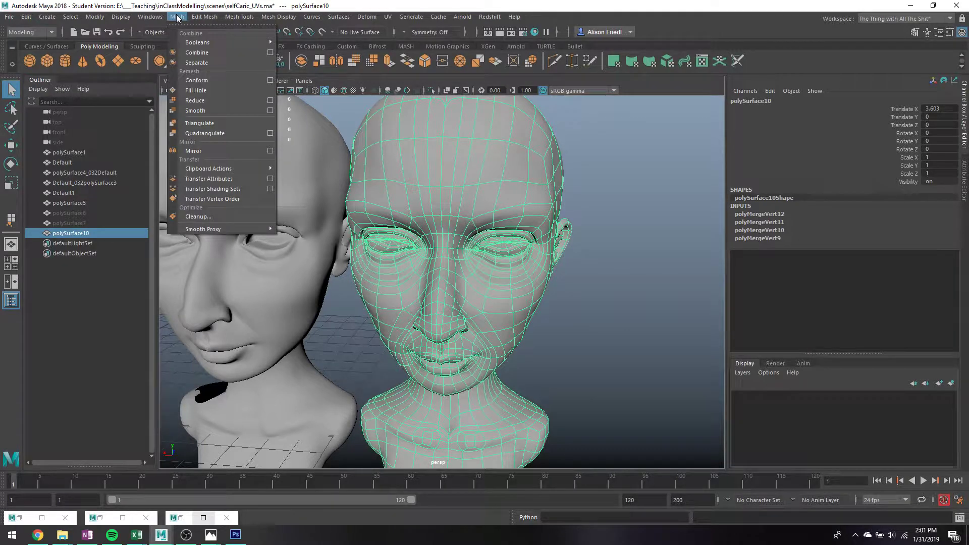
mouse_move(216, 16)
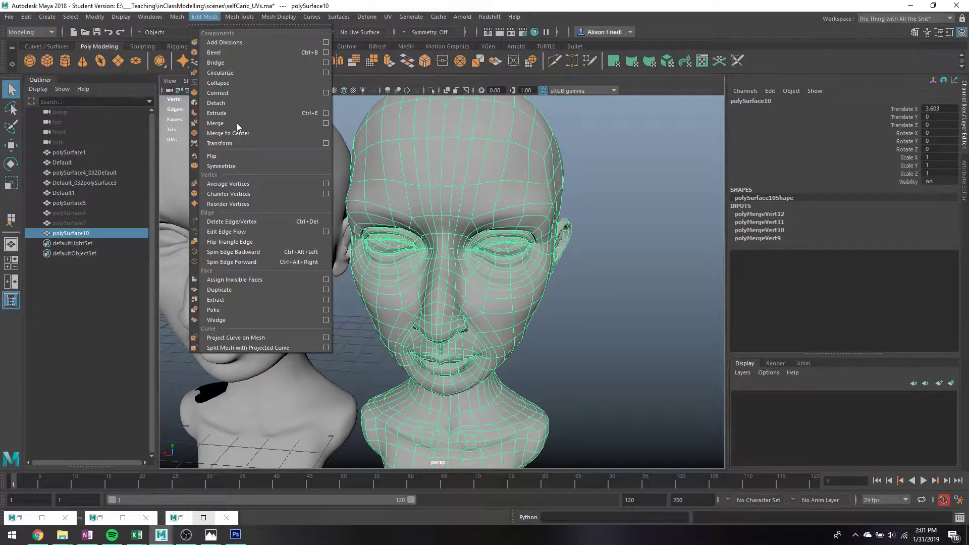
left_click(277, 121)
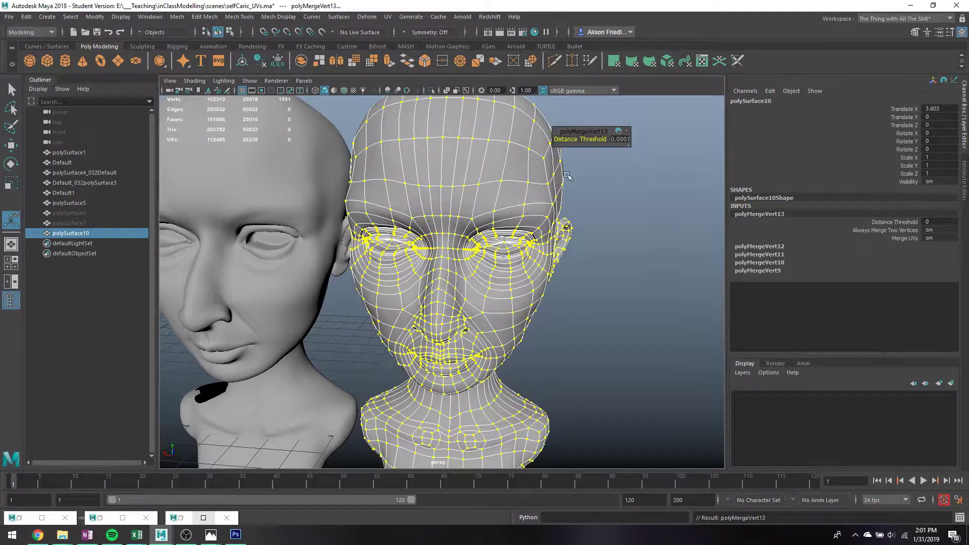
Step: Enlarge the in-view merge settings to examine the distance threshold, shrink them again and clear the selection
middle_click_drag(509, 176, 486, 223, "alt")
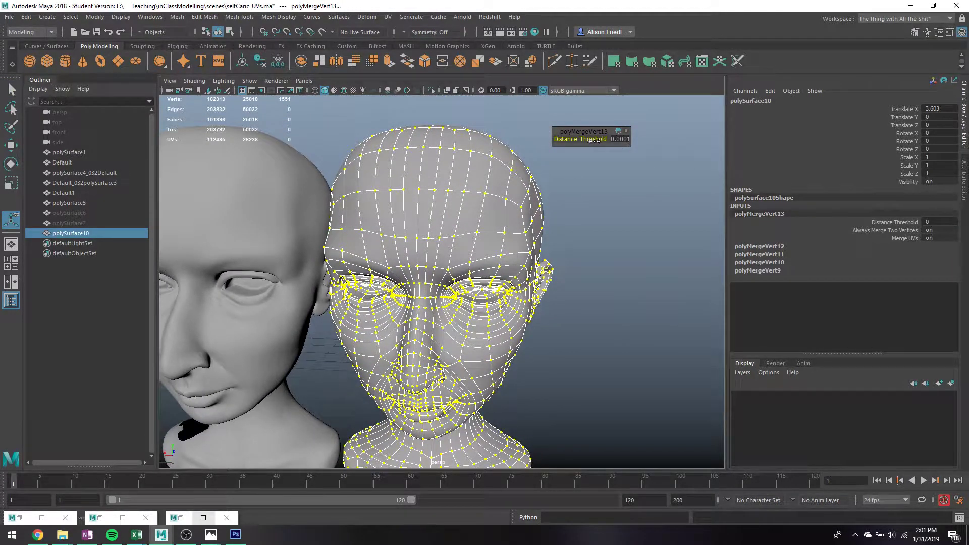
left_click_drag(630, 146, 761, 215)
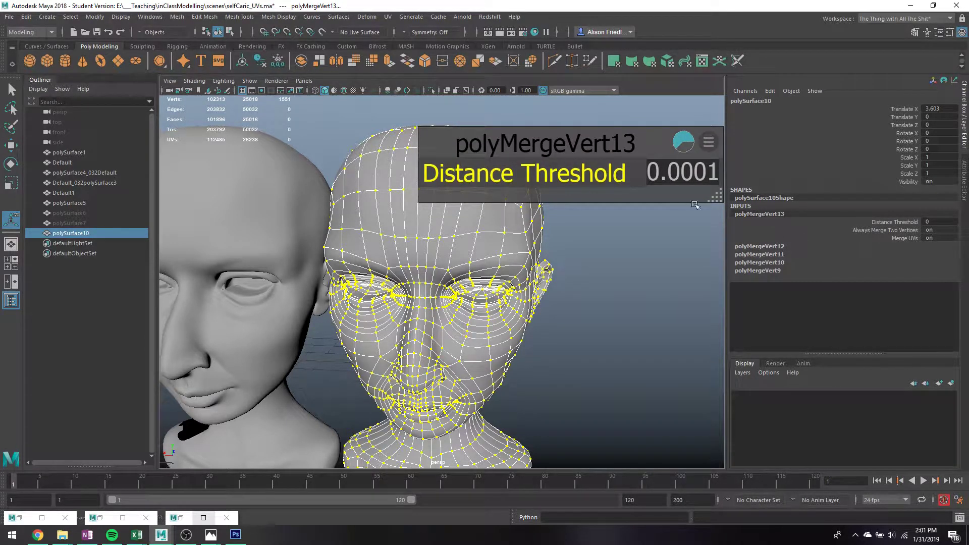
left_click_drag(680, 192, 592, 150)
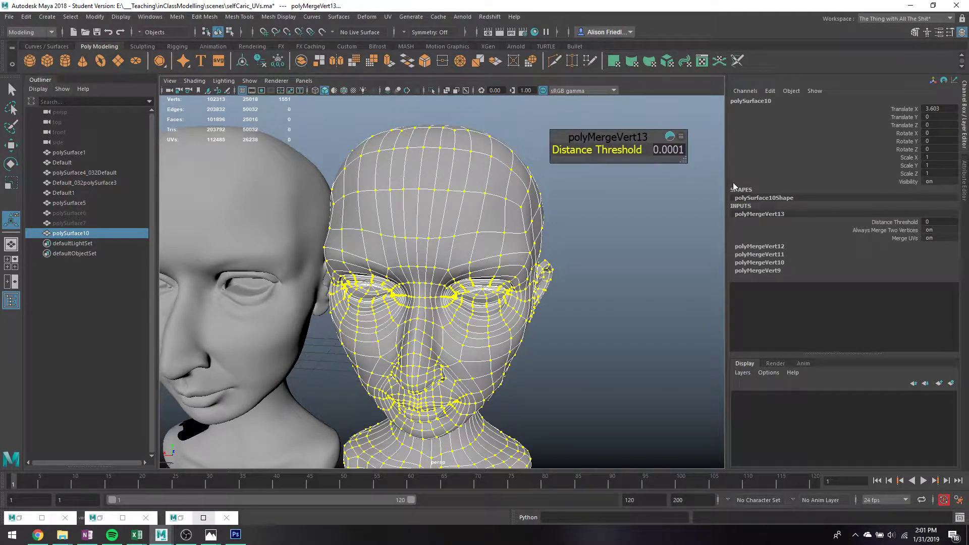
left_click_drag(683, 162, 634, 163)
middle_click_drag(540, 282, 555, 243, "alt")
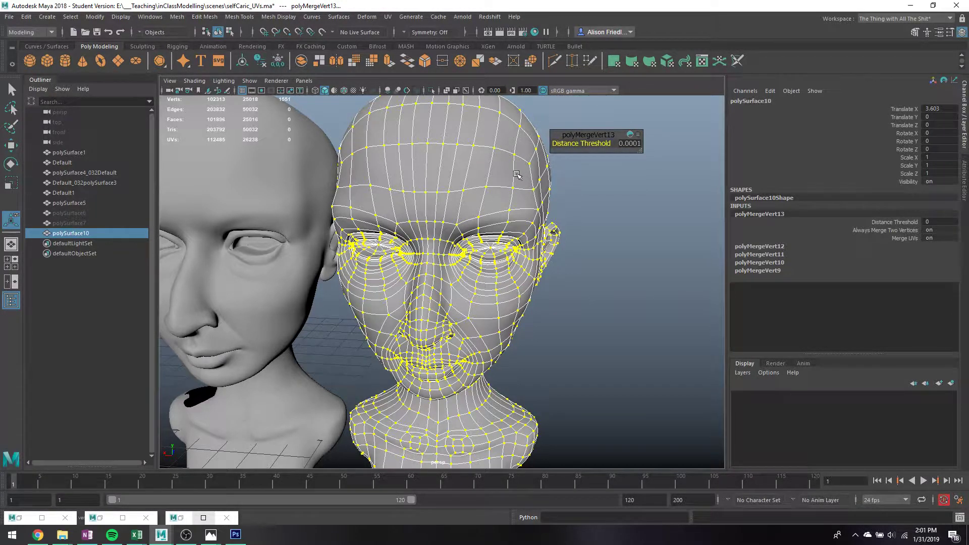
left_click(597, 223)
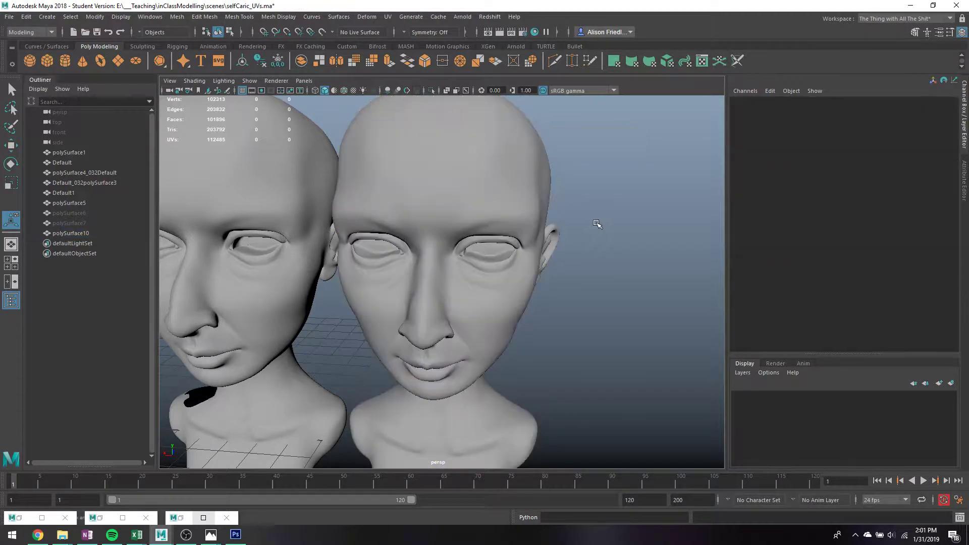
Step: Undo the whole-bust vertex merge and step back to the individual seam vertex merges on the mirrored head
left_click(438, 178)
scroll(439, 179, "up", 4)
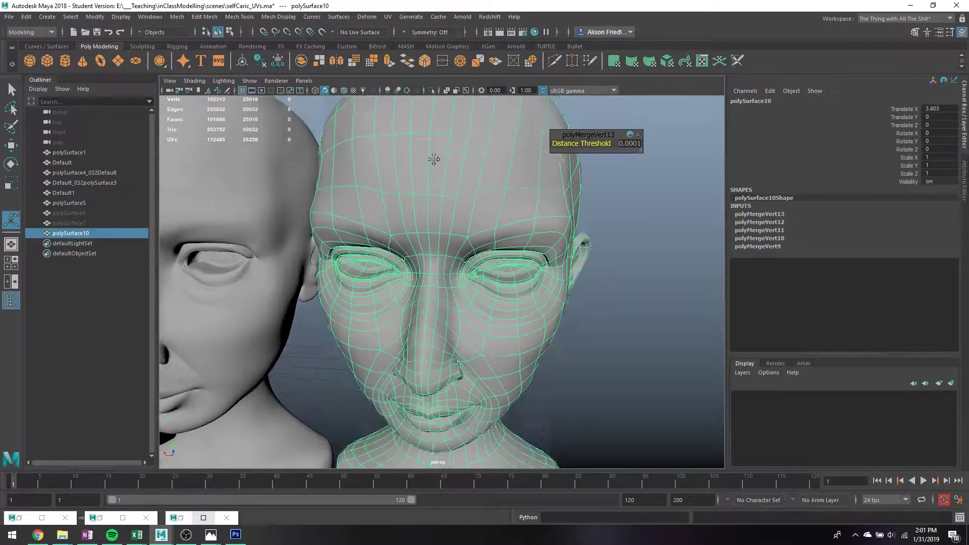
key("ctrl+z")
key("ctrl+z")
key("ctrl+z")
key("ctrl+z")
key("ctrl+z")
key("ctrl+z")
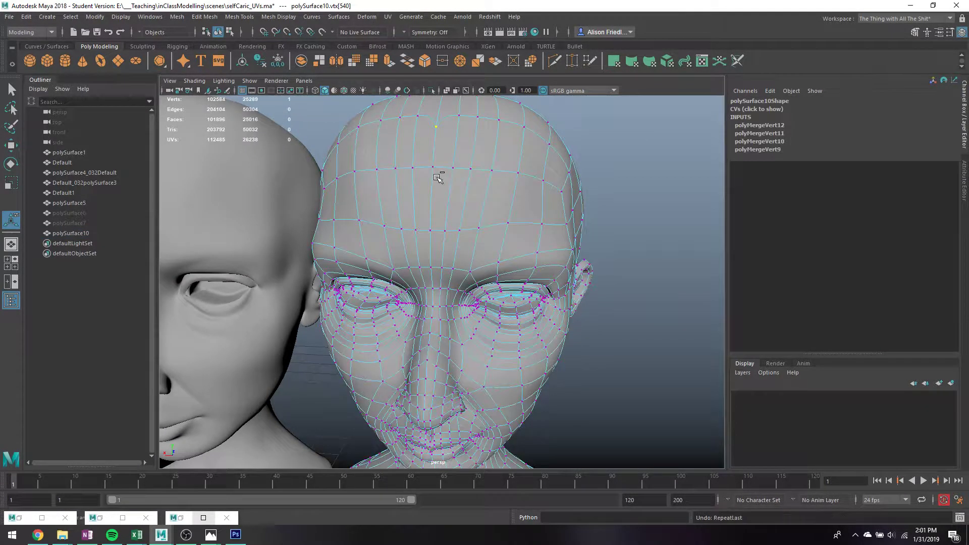
Step: Pull the two upper forehead vertices on one side of the center seam sideways to open a gap, and return to object selection
left_click(433, 167)
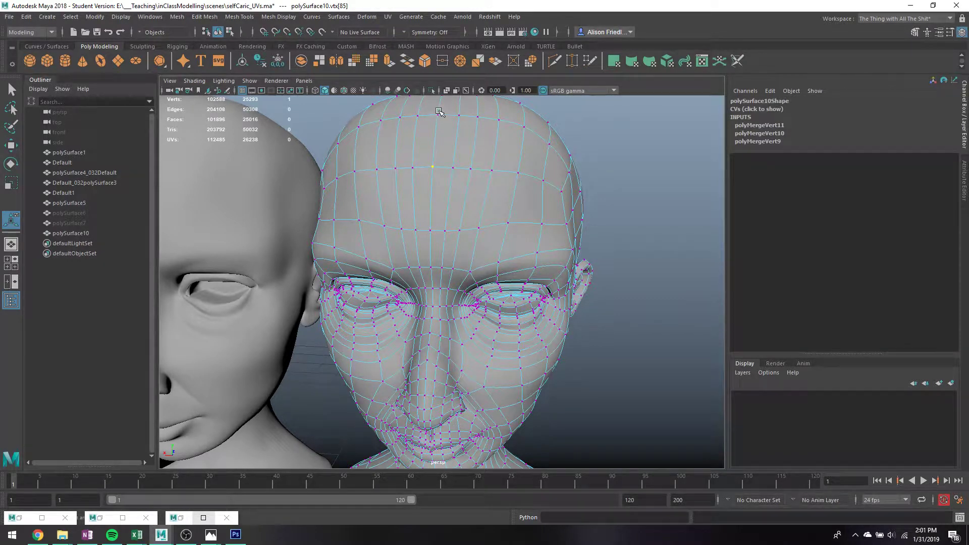
left_click(438, 115, "shift")
key("w")
left_click_drag(423, 135, 438, 136)
key("q")
left_click(494, 132)
right_click_drag(494, 136, 514, 126)
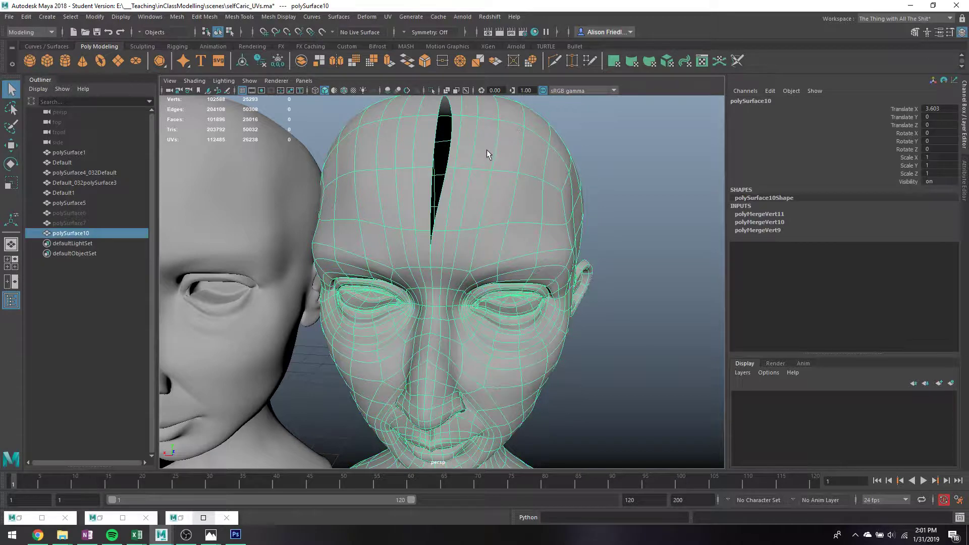
Step: Try merging all vertices of the split mirrored bust at a distance threshold of 0.0001, and undo the merge
left_click(178, 17)
mouse_move(201, 16)
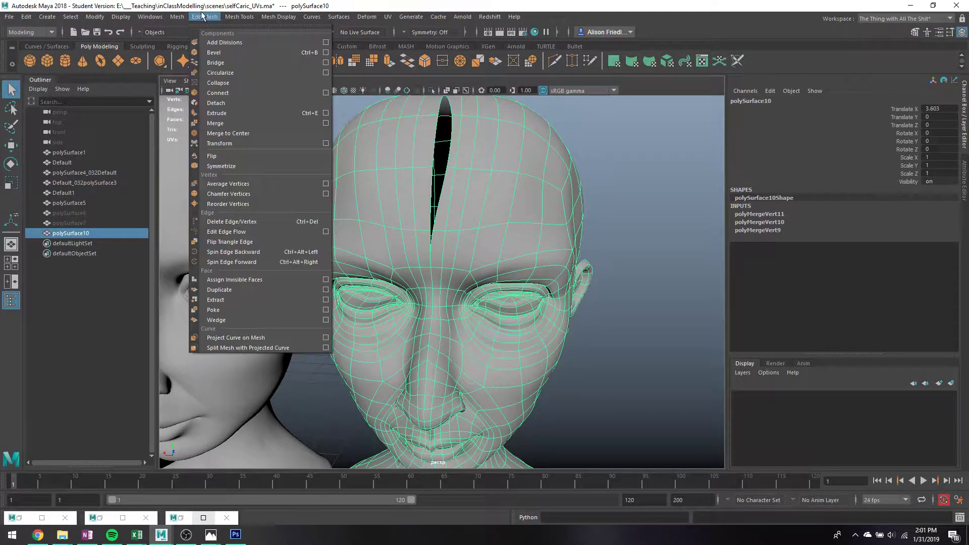
left_click(246, 124)
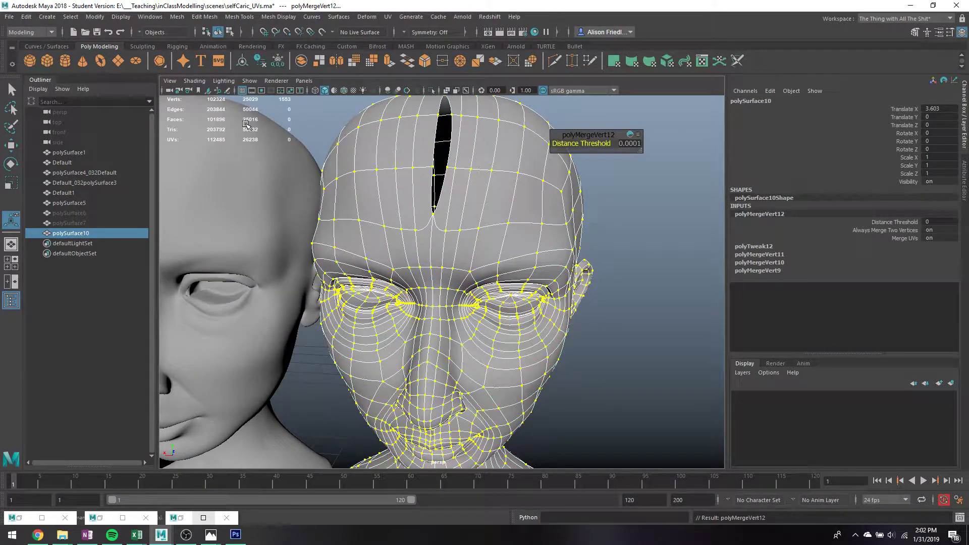
scroll(450, 257, "up", 2)
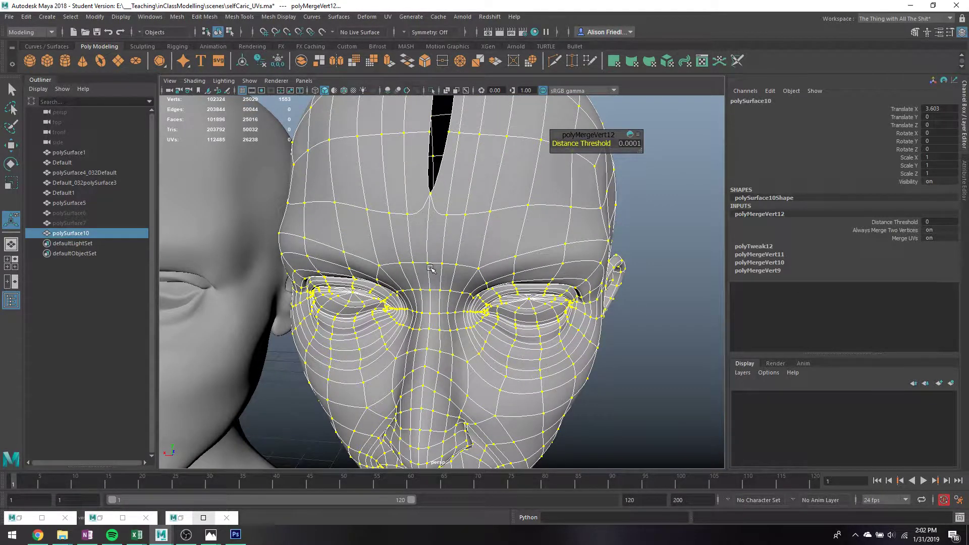
key("ctrl+z")
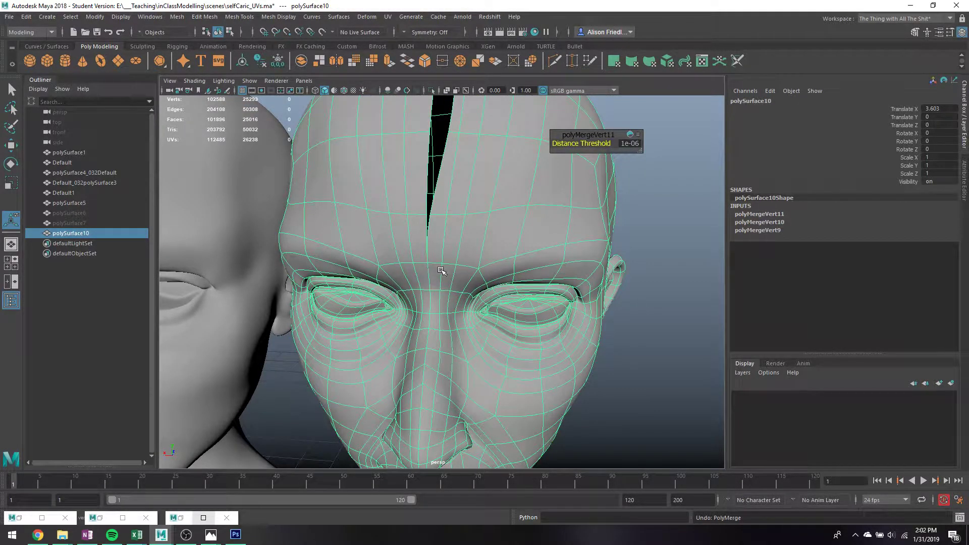
Step: Repeat the vertex merge on the whole mirrored bust with its distance threshold raised to 0.2, and examine the face
key("g")
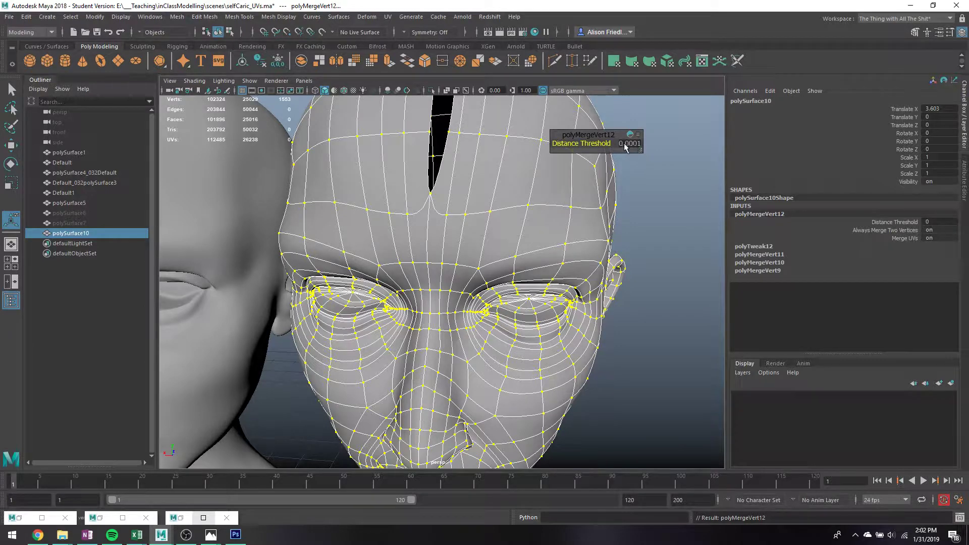
left_click_drag(600, 144, 598, 145)
left_click_drag(570, 220, 567, 190, "alt")
middle_click_drag(564, 252, 537, 165, "alt")
left_click_drag(538, 165, 538, 199, "alt")
left_click(605, 231)
scroll(603, 232, "down", 4)
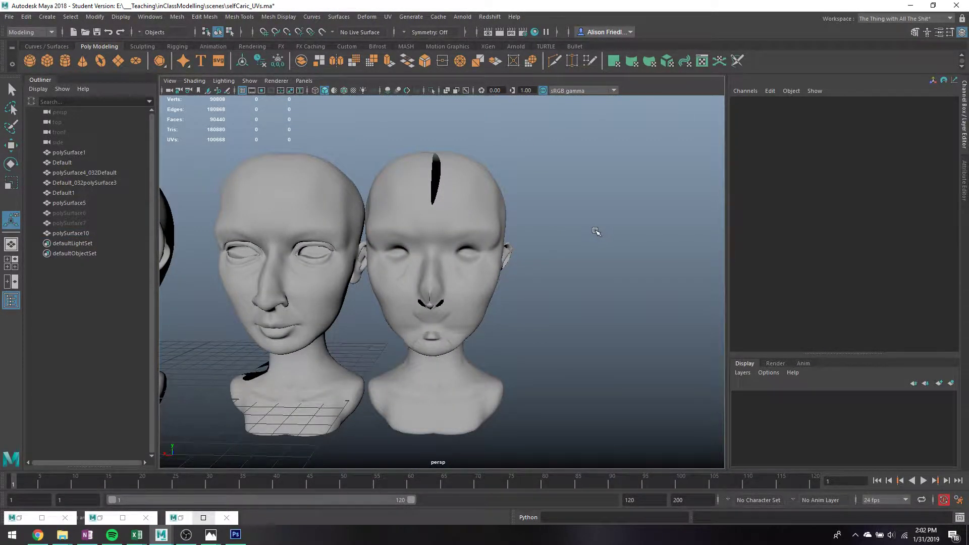
scroll(596, 231, "up", 4)
scroll(596, 231, "down", 4)
Step: Capture a screenshot of the two busts in the viewport and save it to the Desktop as the PNG Screenshot_25
key("Print")
left_click_drag(202, 93, 605, 461)
left_click(581, 470)
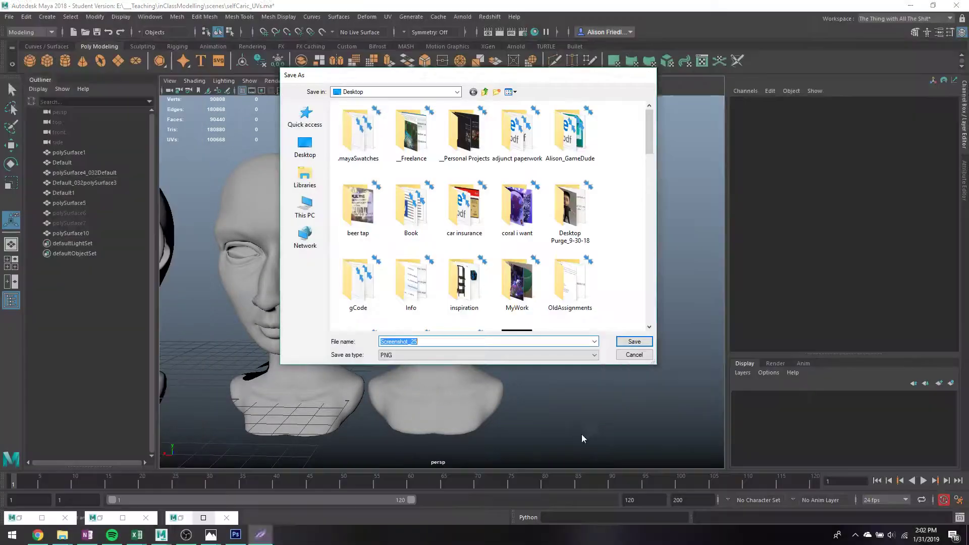
key("Return")
Step: Restore the merged bust's selection and display wireframe on shaded to compare it with the neighbouring head
key("ctrl+z")
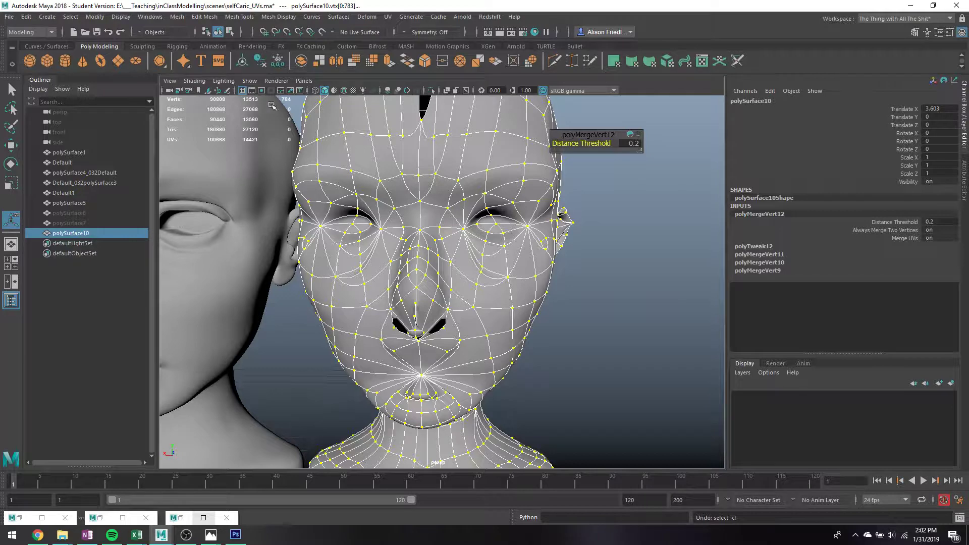
left_click(344, 91)
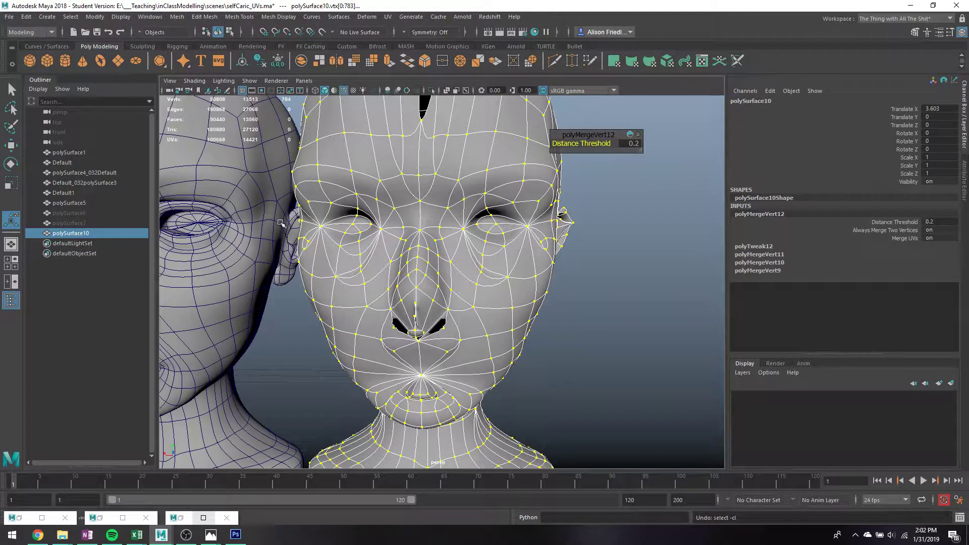
left_click_drag(369, 249, 290, 245, "alt")
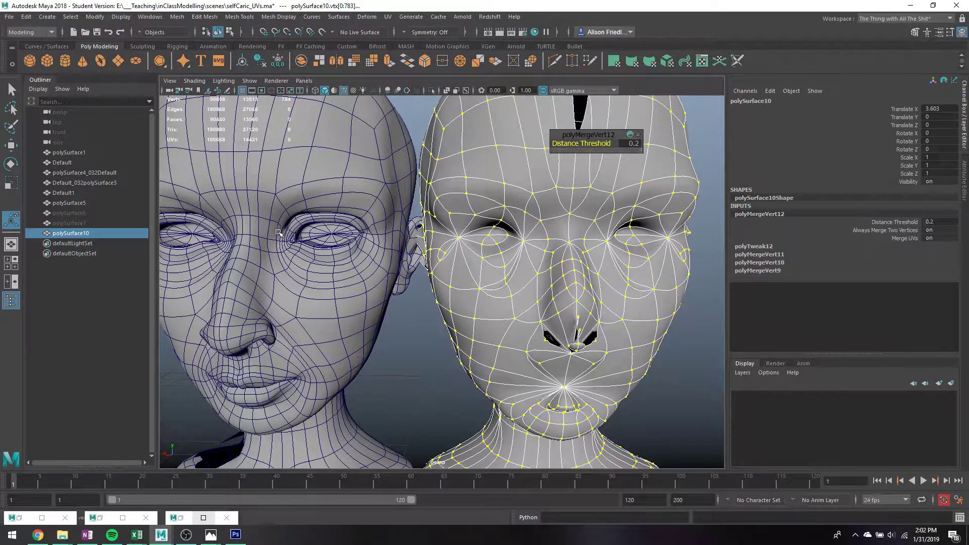
Step: Reduce the merge's distance threshold to 0 and return the mirrored bust to object selection
left_click_drag(599, 143, 596, 144)
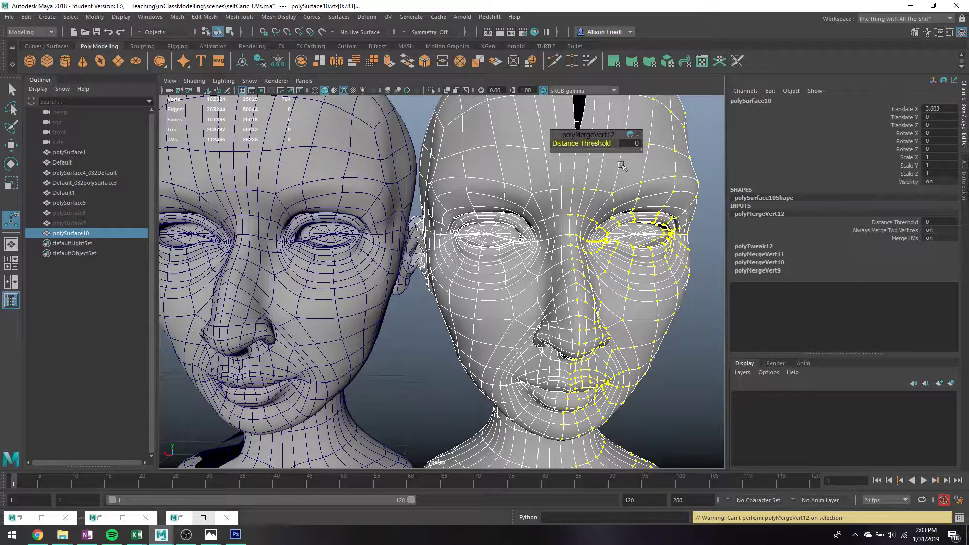
middle_click_drag(611, 181, 569, 223, "alt")
key("q")
key("F8")
middle_click_drag(559, 157, 558, 196, "alt")
left_click_drag(558, 196, 532, 154, "alt")
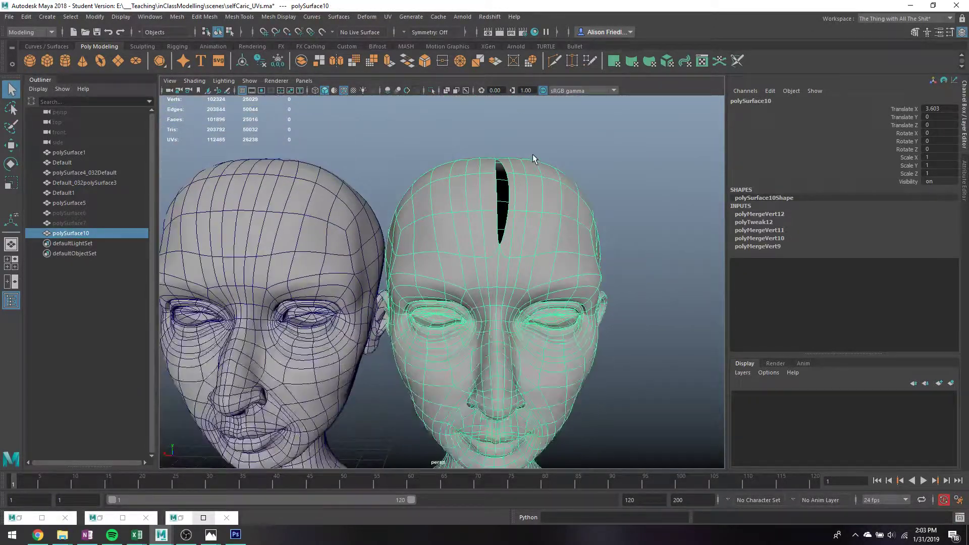
Step: Snap the upper displaced vertex of the mirrored bust's forehead slit onto its counterpart across the centre seam
left_click(532, 154)
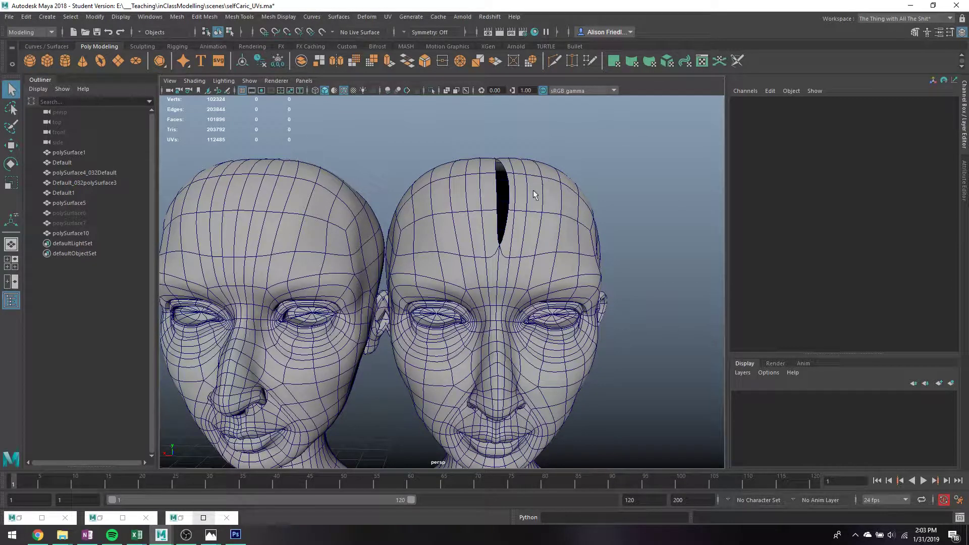
left_click(513, 191)
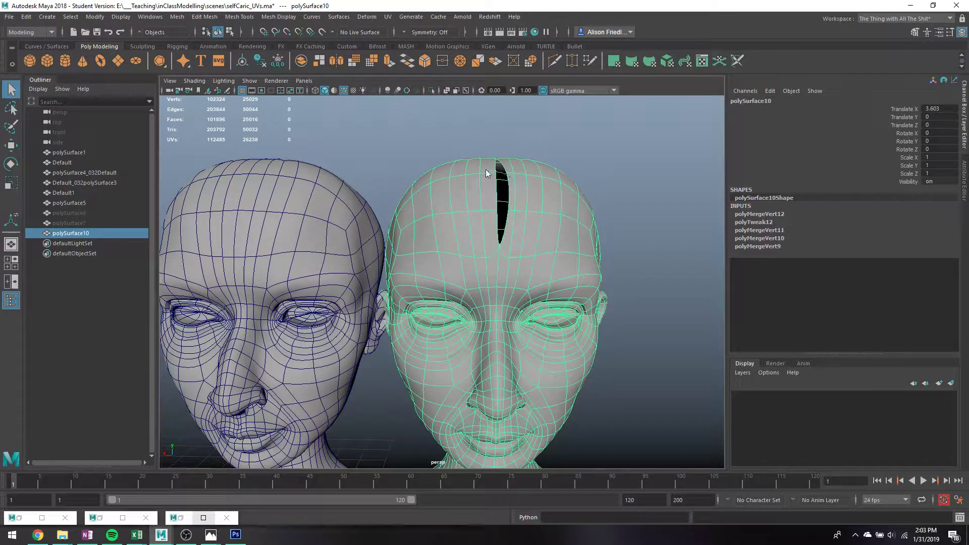
right_click_drag(506, 175, 487, 173)
left_click(506, 175)
left_click(505, 174)
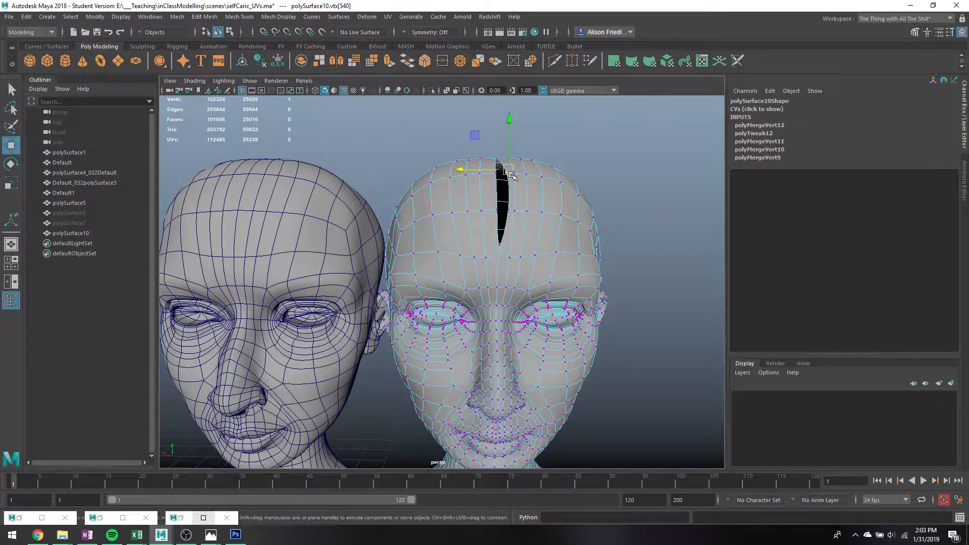
Step: Display the bust unsmoothed and snap the lower displaced vertex of the forehead slit onto its counterpart on the centre seam
left_click(507, 208)
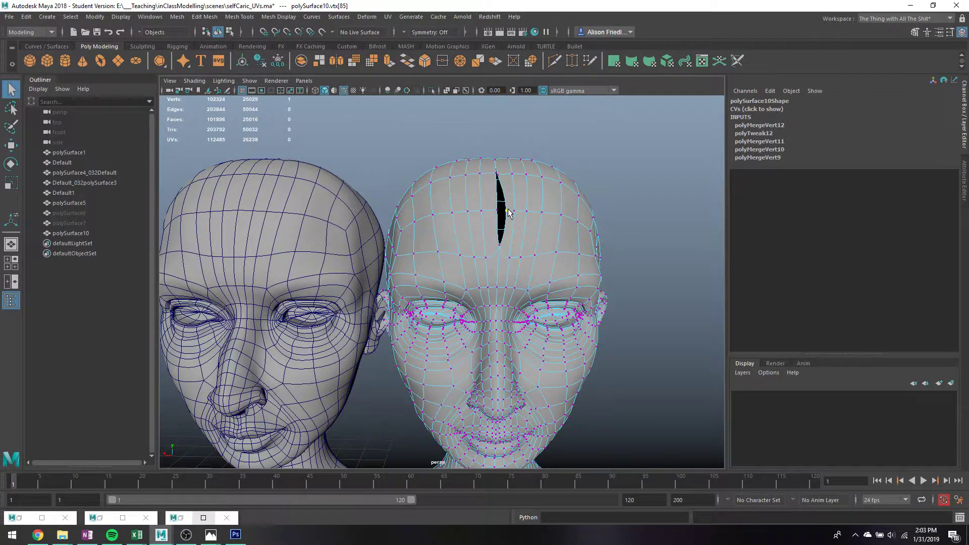
key("1")
left_click_drag(517, 182, 506, 191, "alt")
key("ctrl+z")
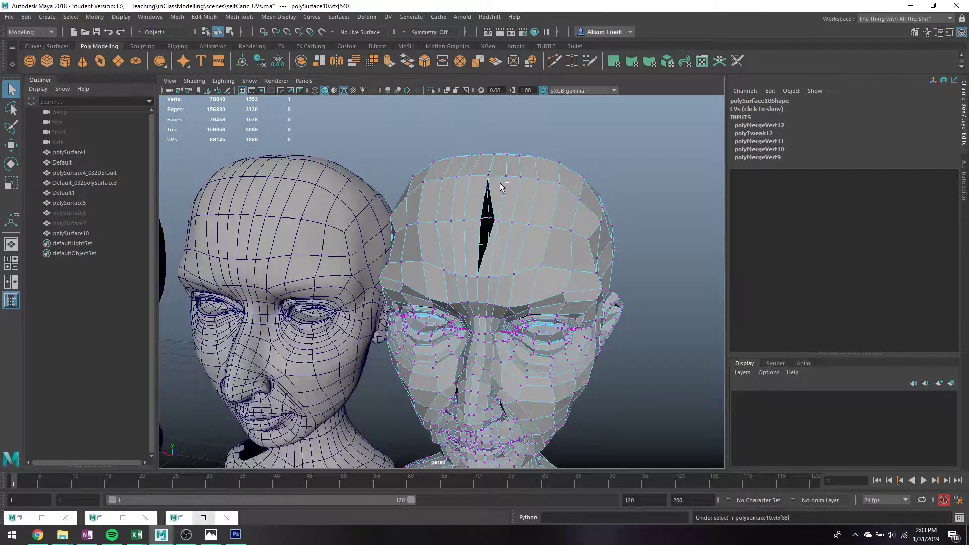
left_click(490, 175)
key("w")
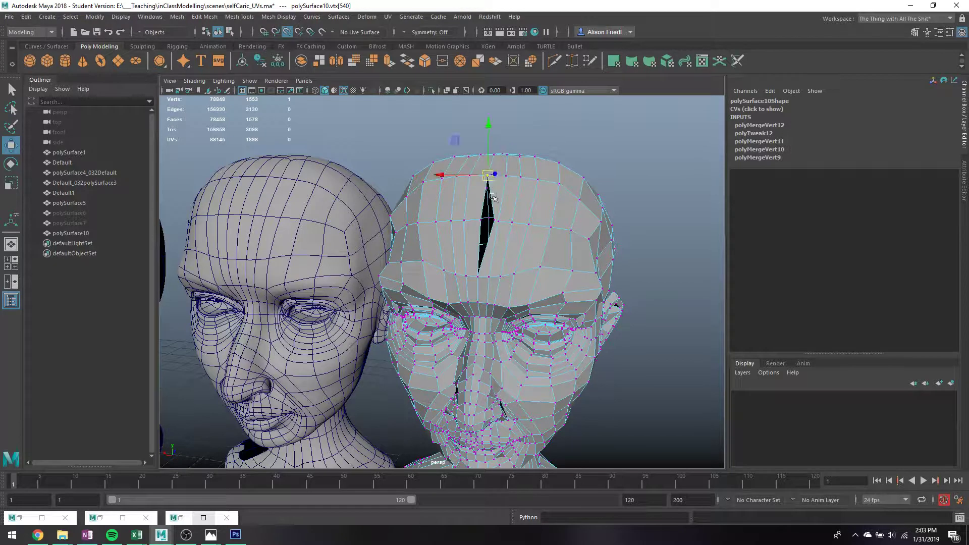
left_click(496, 220)
left_click(495, 219)
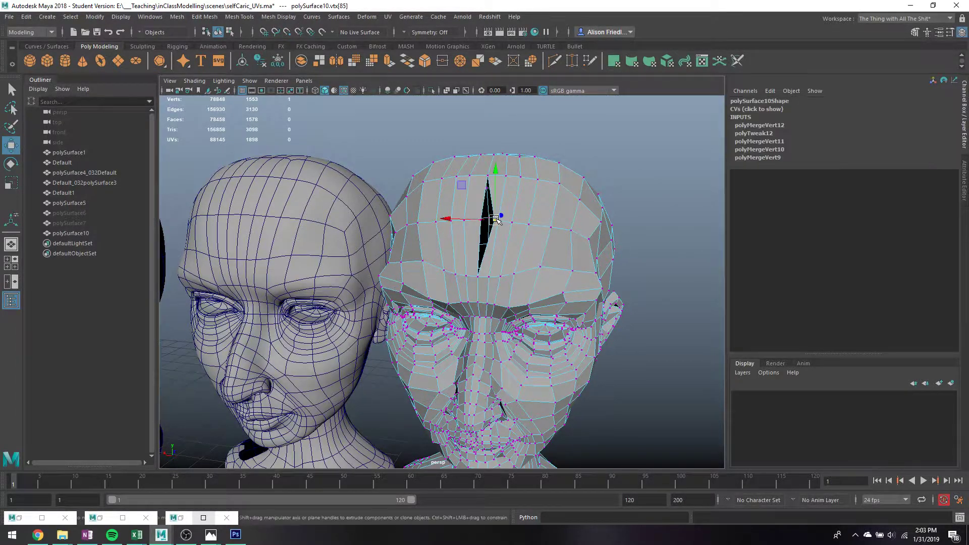
key("v")
left_click_drag(494, 219, 482, 220)
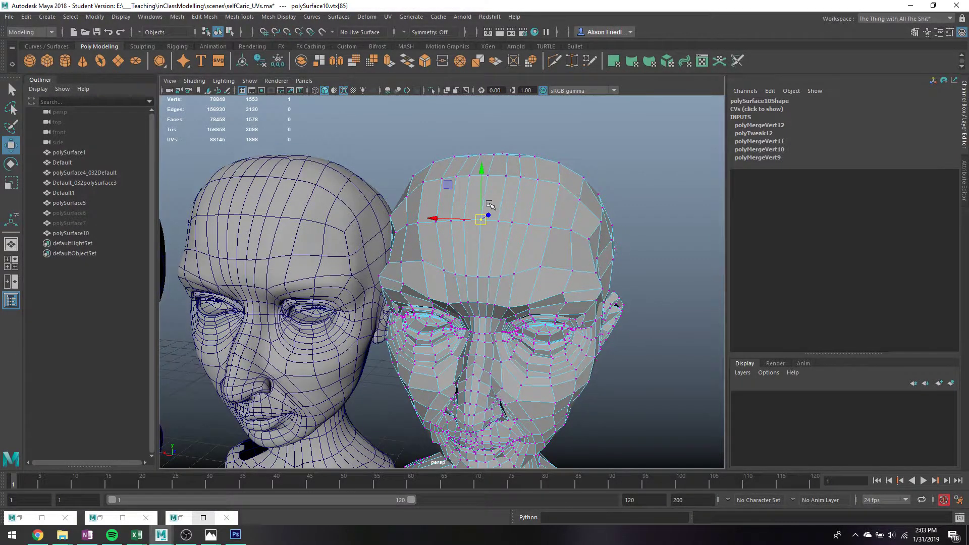
Step: Restore the bust's smooth preview and object selection, and view the forehead from above
key("3")
key("q")
right_click_drag(522, 174, 568, 160)
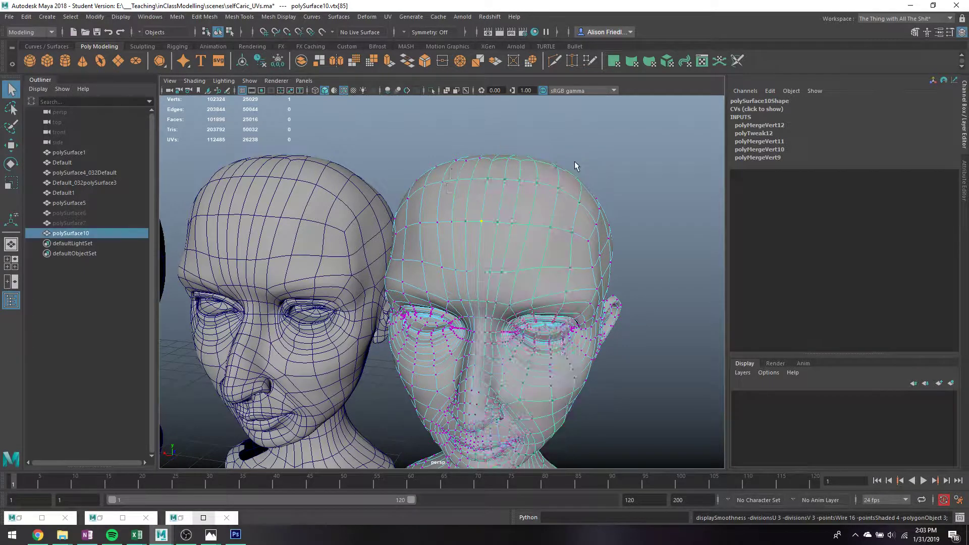
left_click_drag(575, 162, 523, 193, "alt")
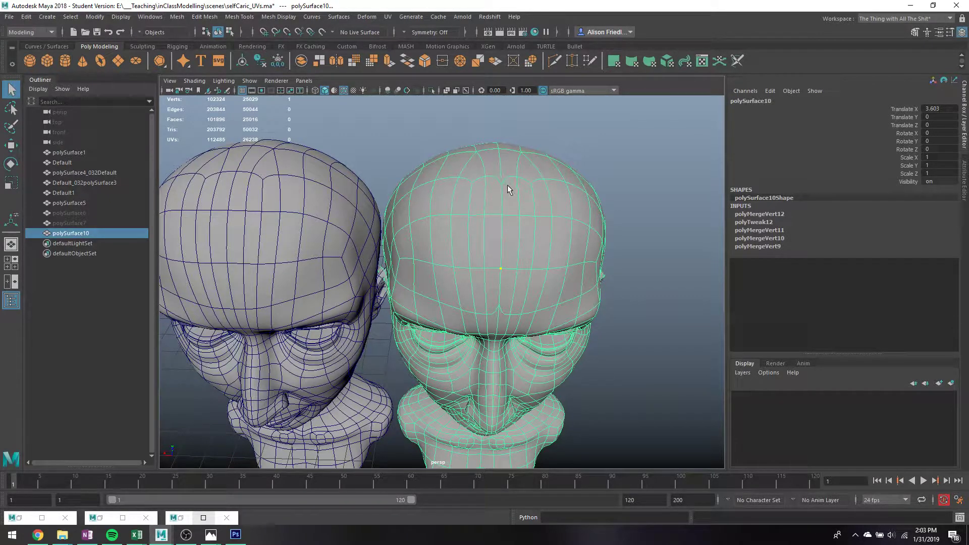
Step: Try to shift a vertex beside the centre seam on the upper forehead slightly along X, and undo the move
key("F9")
left_click(472, 178)
key("w")
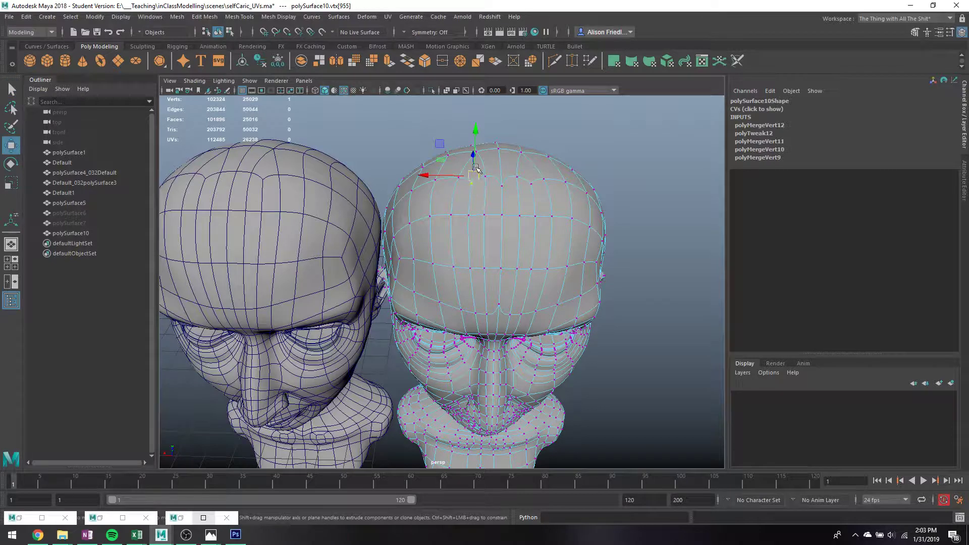
left_click_drag(450, 176, 447, 176)
key("q")
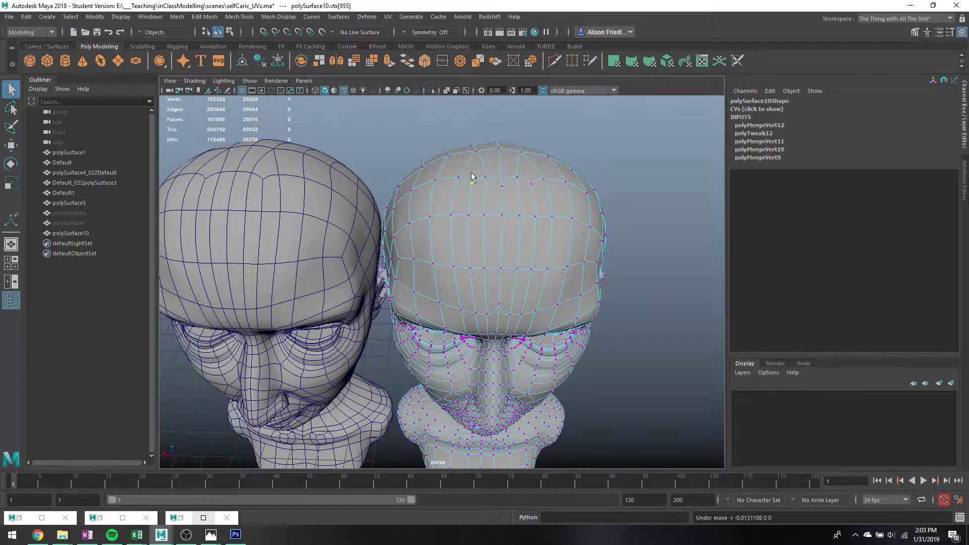
key("1")
key("3")
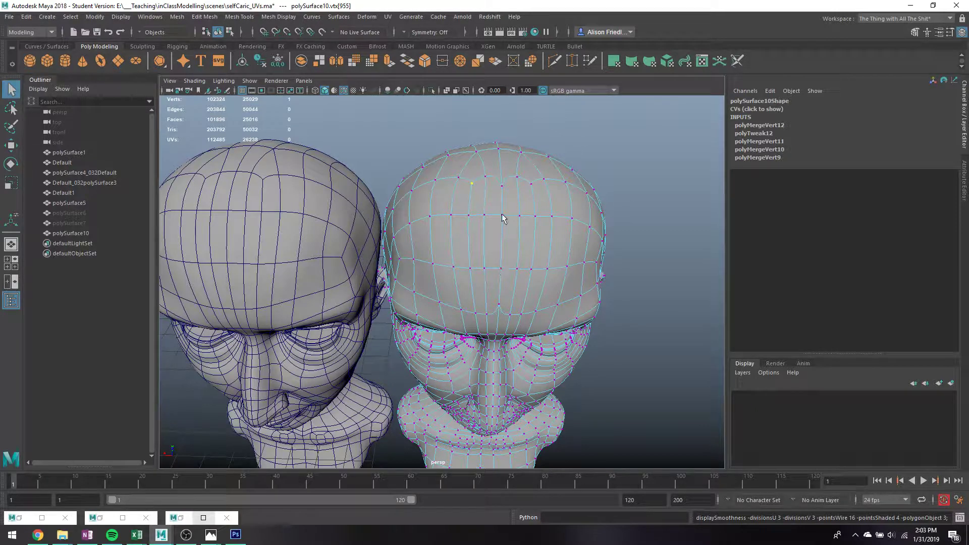
Step: Merge the two pairs of overlapping vertices on the forehead's centre seam in wireframe display, and return to object selection
left_click(502, 215, "shift")
key("4")
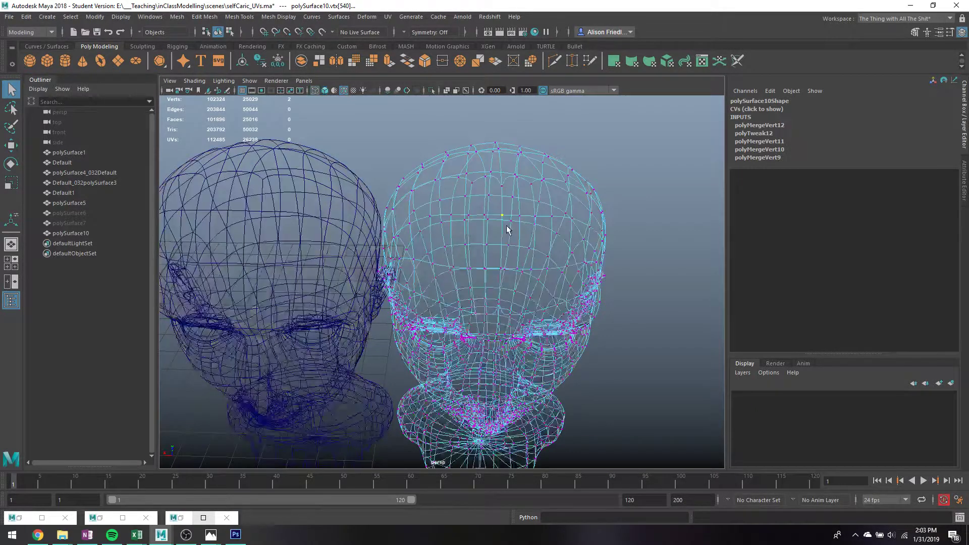
left_click(454, 65)
left_click_drag(484, 252, 499, 250, "alt")
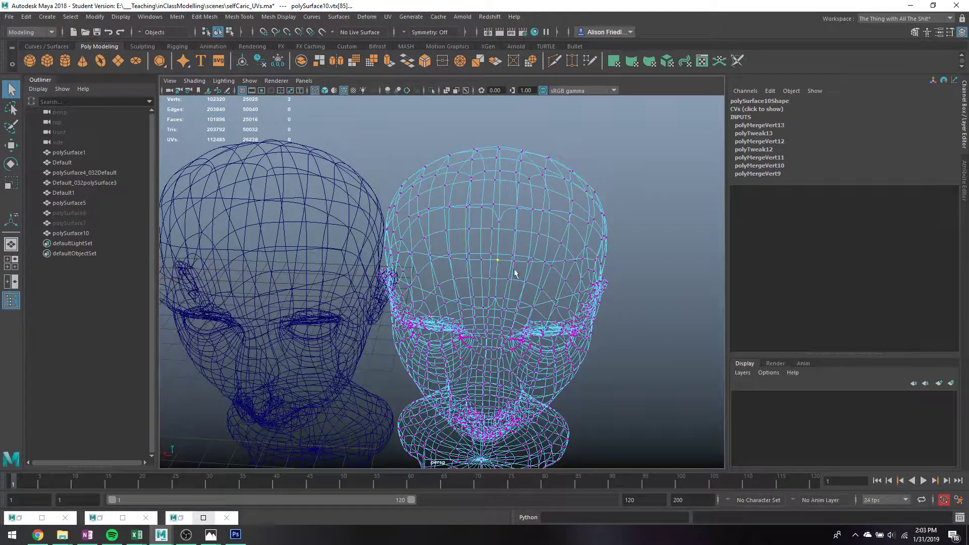
key("g")
right_click_drag(510, 184, 597, 150)
left_click(597, 150)
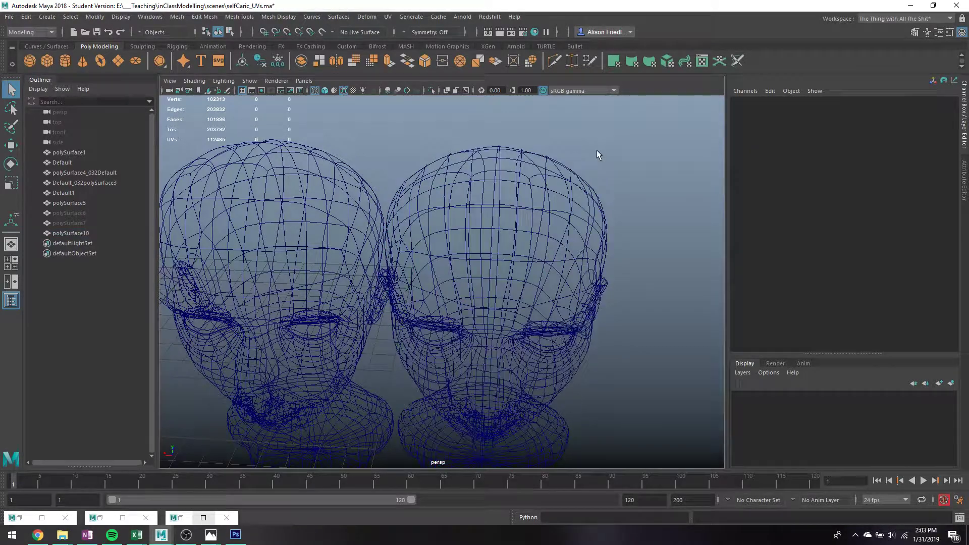
Step: Return to shaded display and examine the repaired bust's forehead, eyes and whole face for remaining gaps
key("5")
mouse_move(554, 253)
left_mouse_down("alt")
mouse_move(534, 218)
mouse_move(544, 240)
left_mouse_up("alt")
middle_click_drag(567, 278, 454, 226, "alt")
scroll(474, 129, "up", 5)
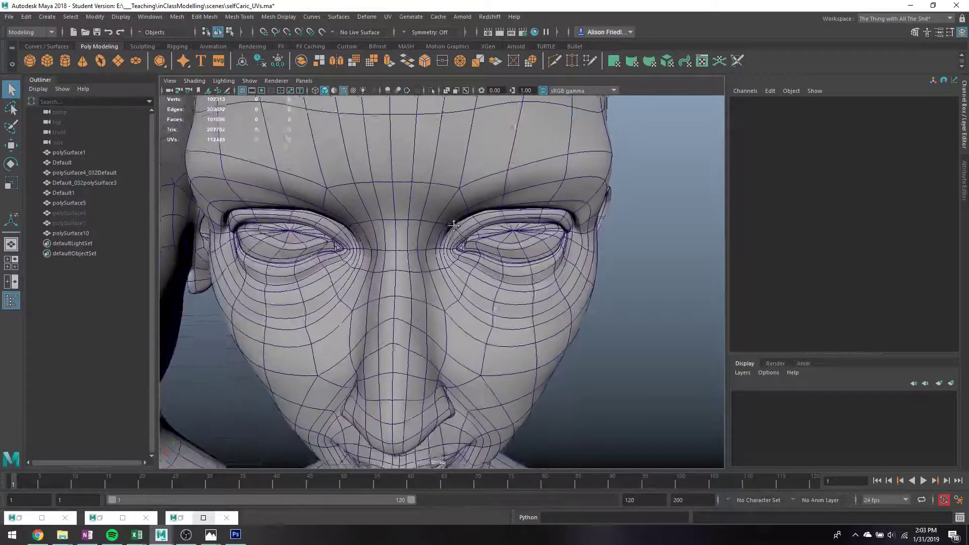
scroll(454, 226, "up", 4)
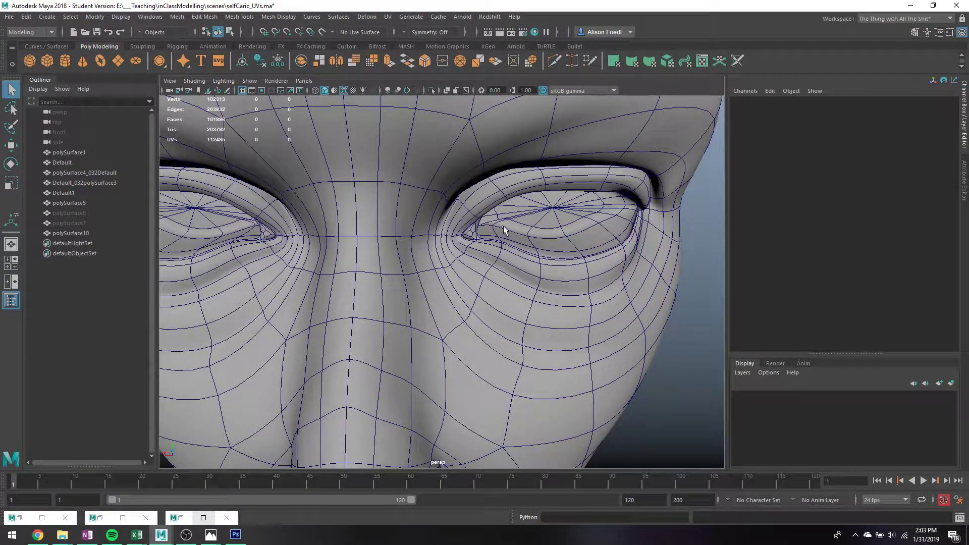
left_click_drag(503, 225, 483, 217, "alt")
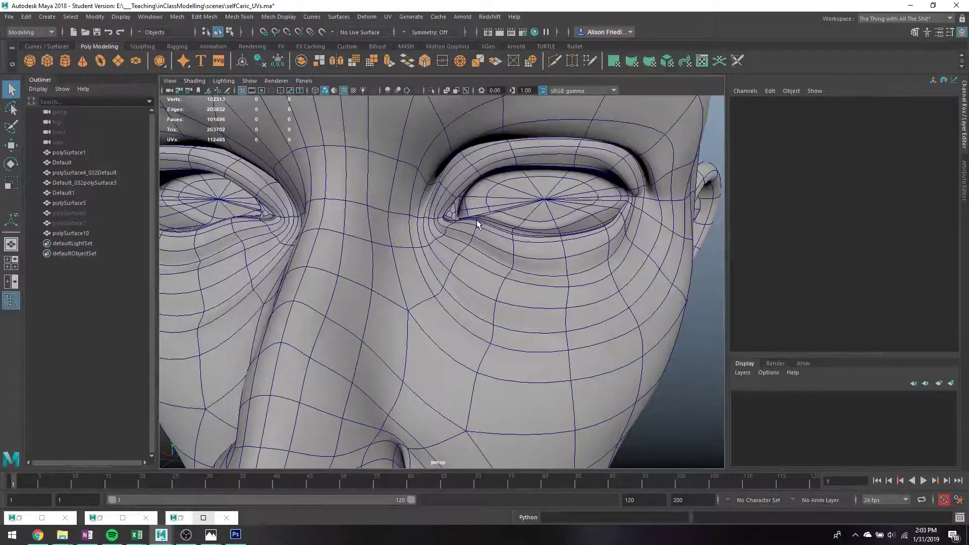
scroll(414, 233, "down", 10)
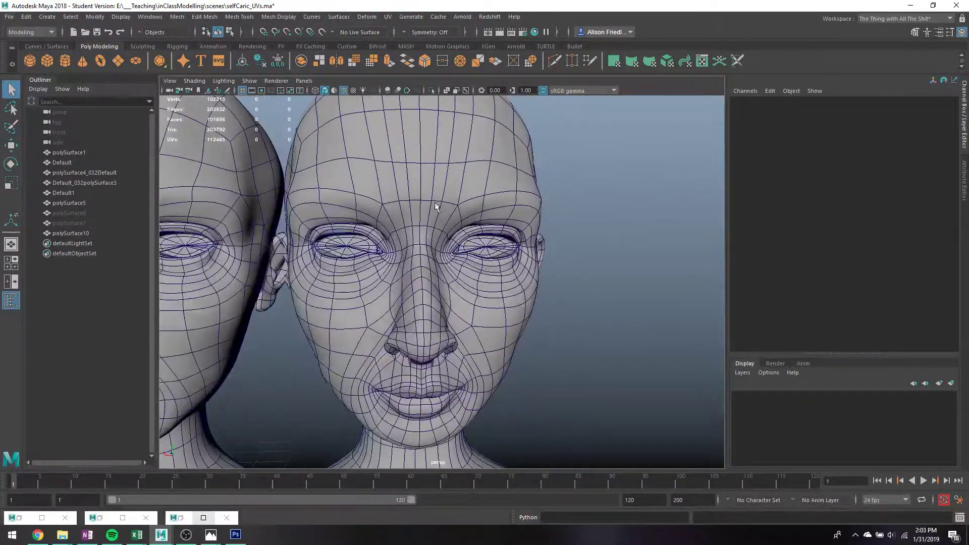
scroll(438, 194, "down", 5)
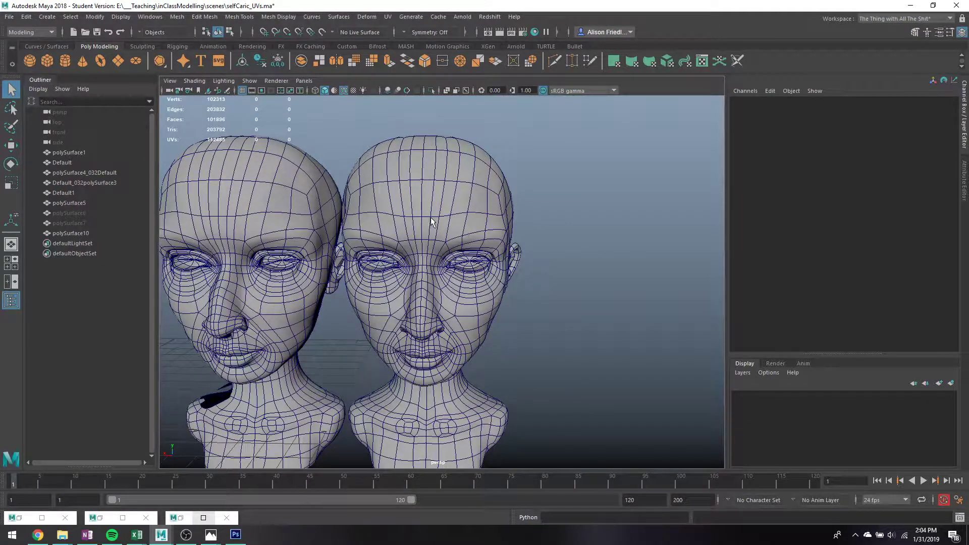
middle_click_drag(423, 246, 460, 220, "alt")
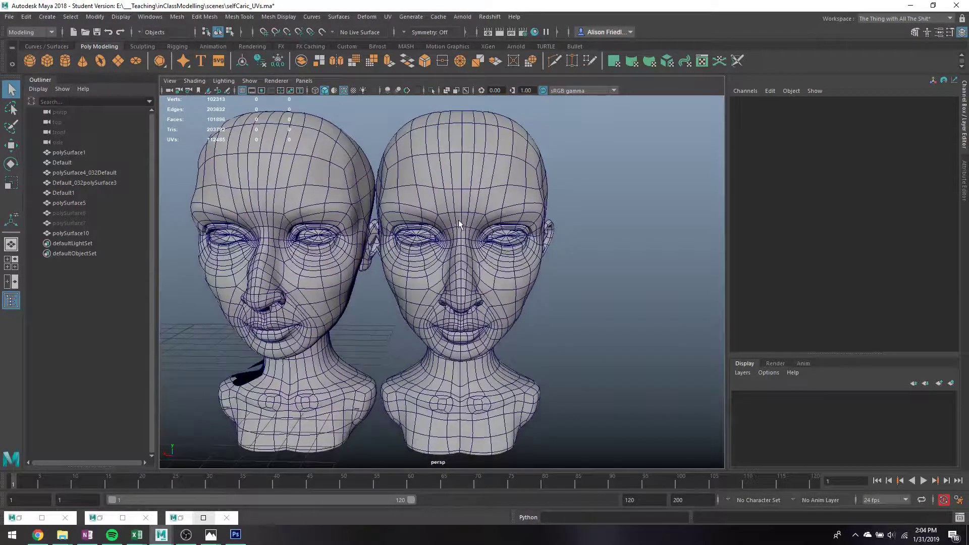
Step: Move the repaired bust along X to about 1.88, away from the neighbouring head, and deselect it
left_click(453, 219)
key("w")
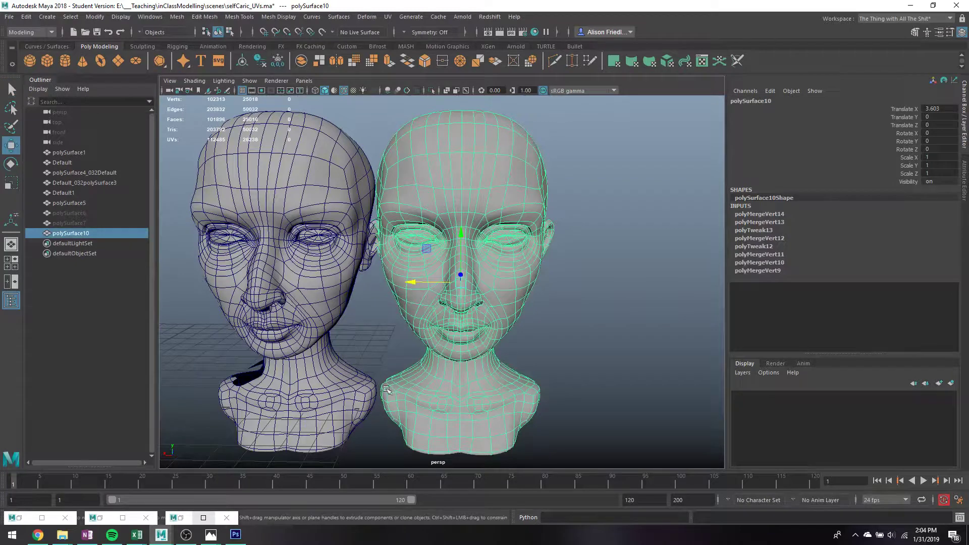
left_click_drag(420, 288, 468, 291)
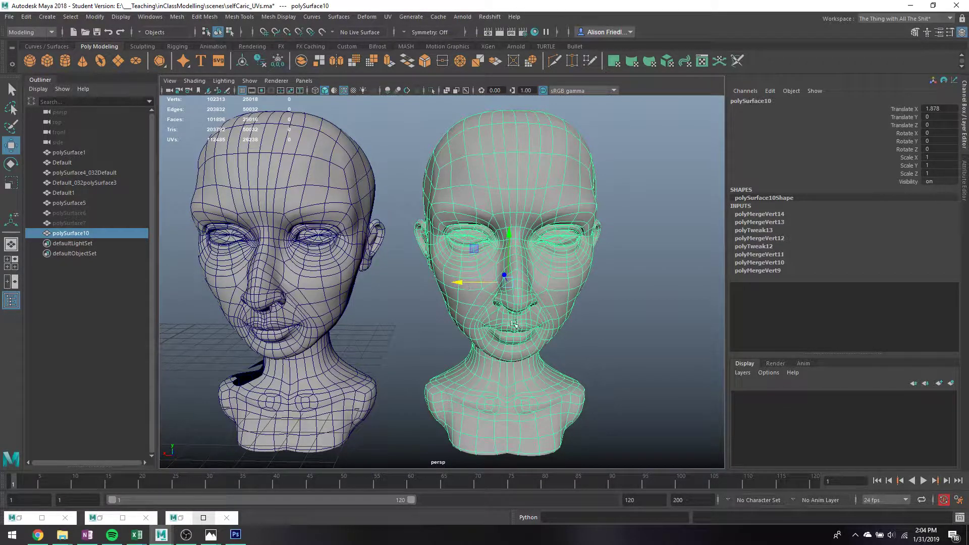
left_click(355, 385)
left_click(520, 306)
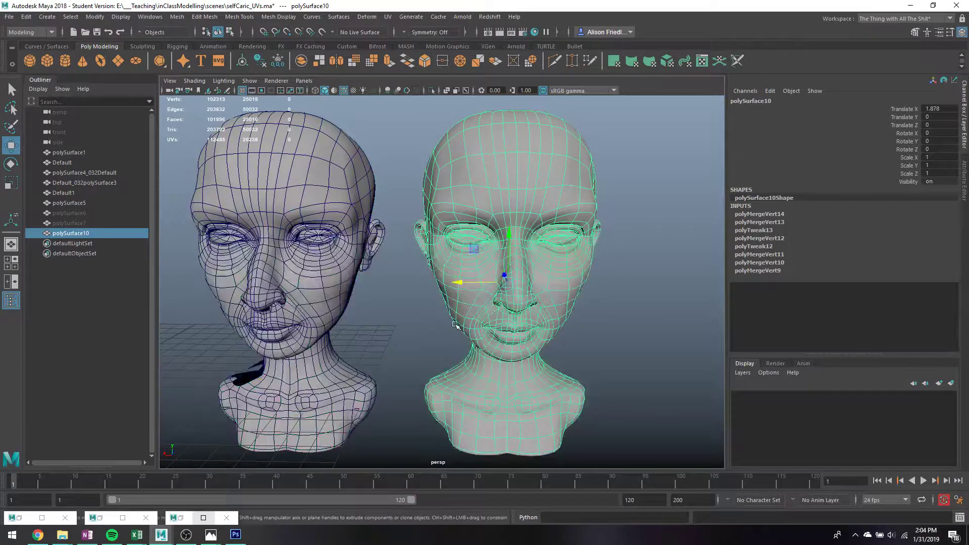
middle_click_drag(455, 324, 544, 295, "alt")
scroll(544, 294, "down", 2)
left_click(511, 315)
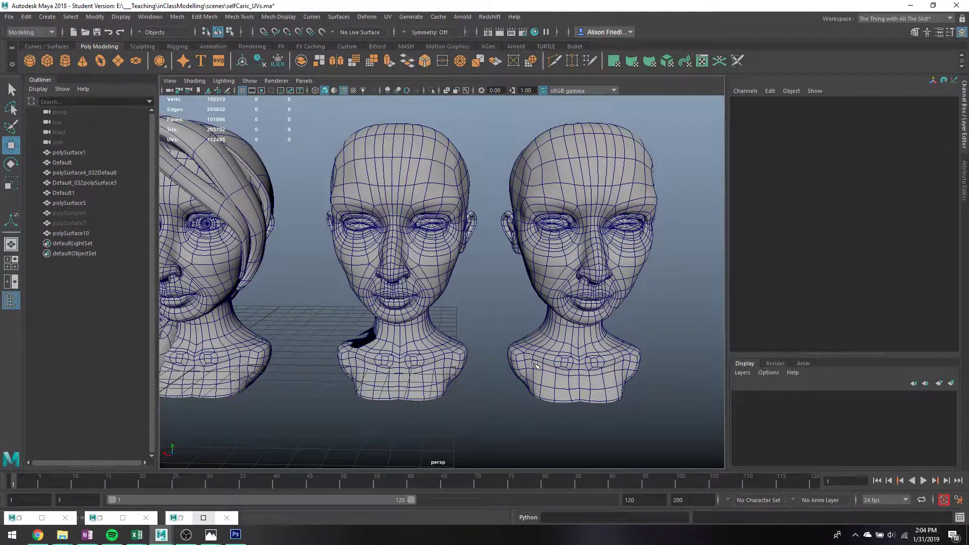
scroll(535, 362, "up", 1)
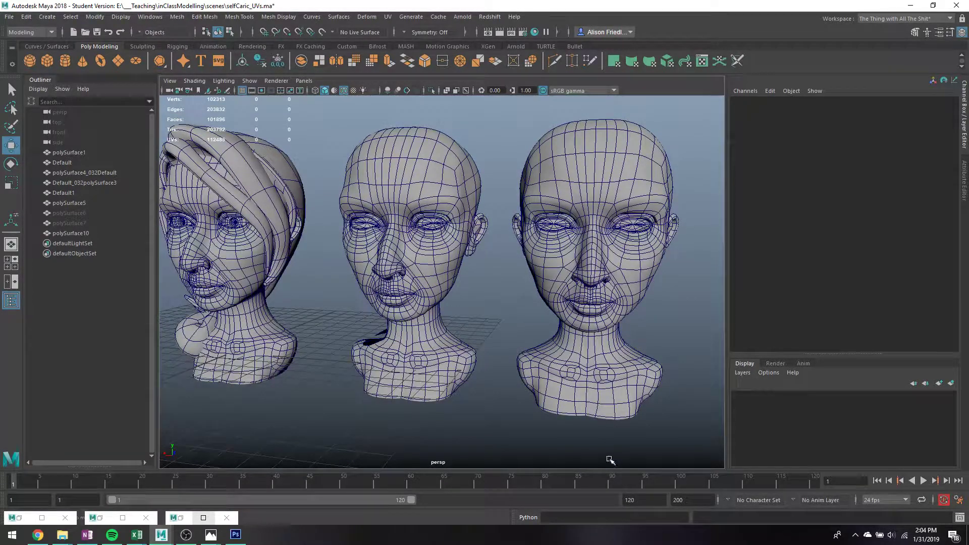
Step: Isolate the bust that still has a shoulder hole, display it unsmoothed and inspect the hole at the neck
left_click(407, 282)
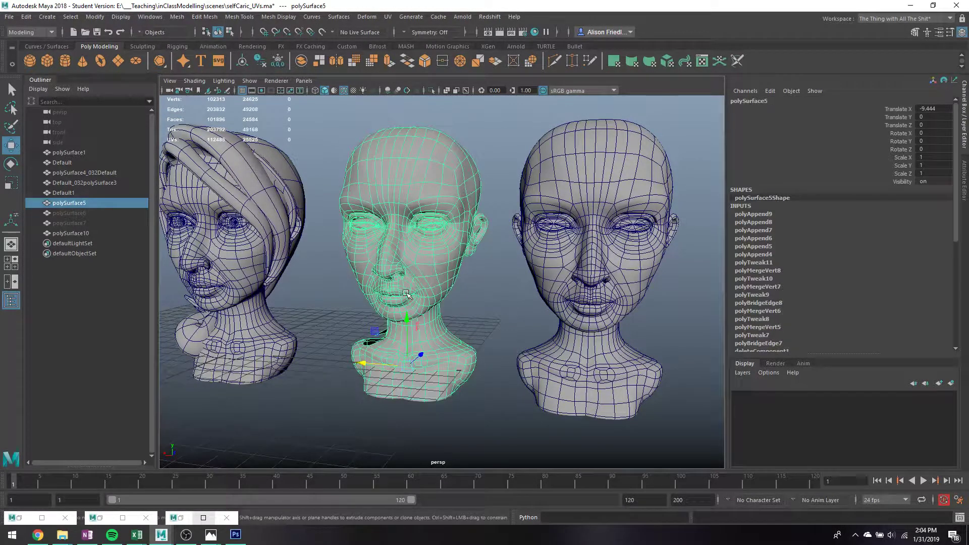
key("ctrl+1")
key("f")
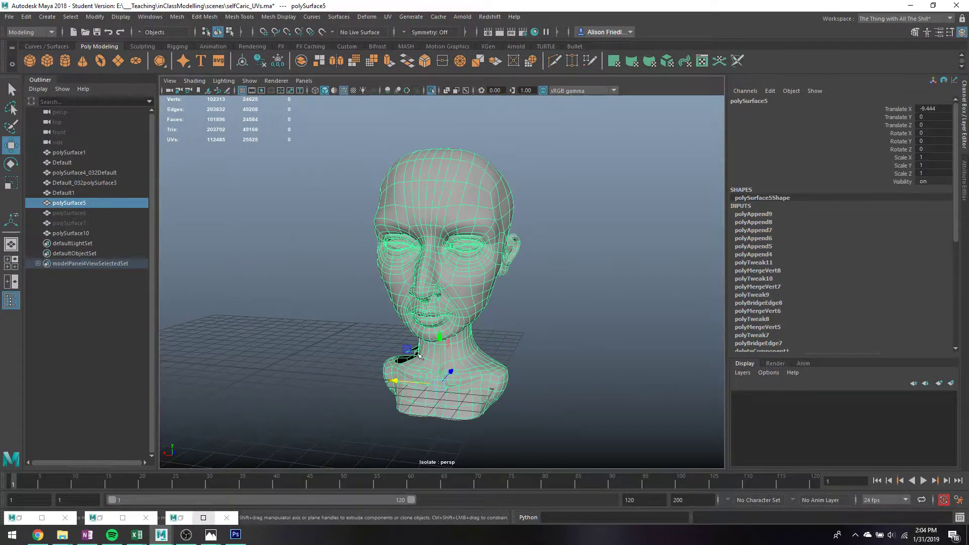
left_click_drag(418, 353, 496, 364, "alt")
scroll(469, 375, "up", 5)
middle_click_drag(465, 383, 495, 263, "alt")
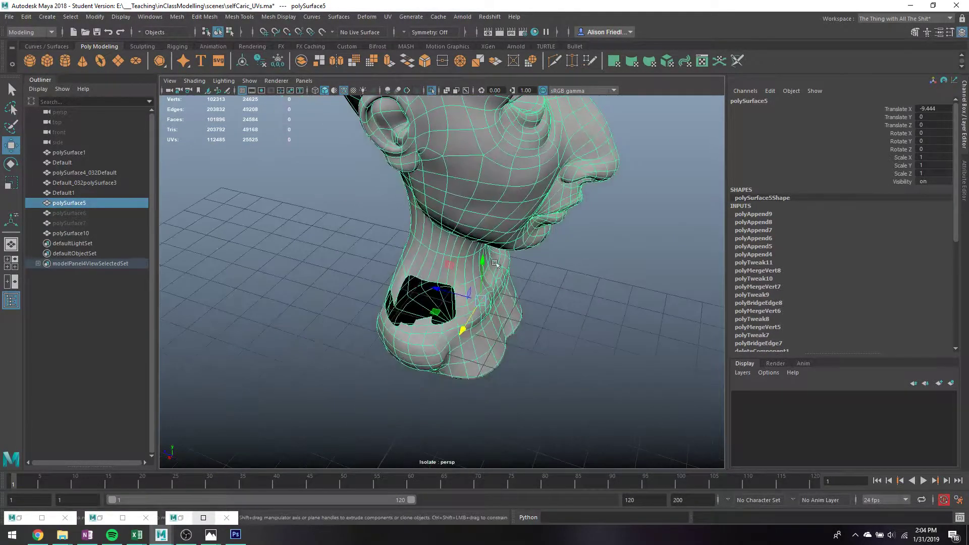
key("1")
scroll(457, 321, "up", 3)
middle_click_drag(500, 344, 534, 301, "alt")
scroll(533, 301, "up", 3)
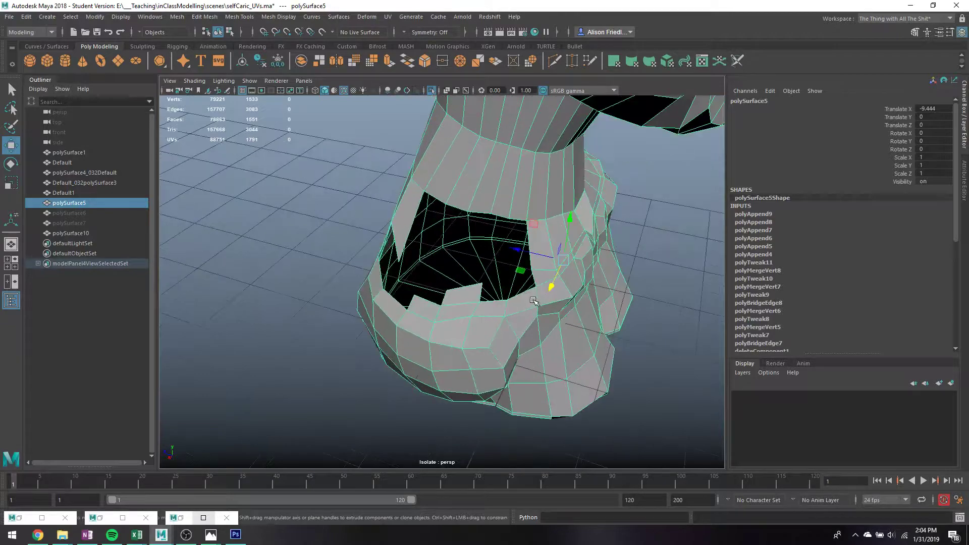
left_click_drag(534, 301, 625, 282, "alt")
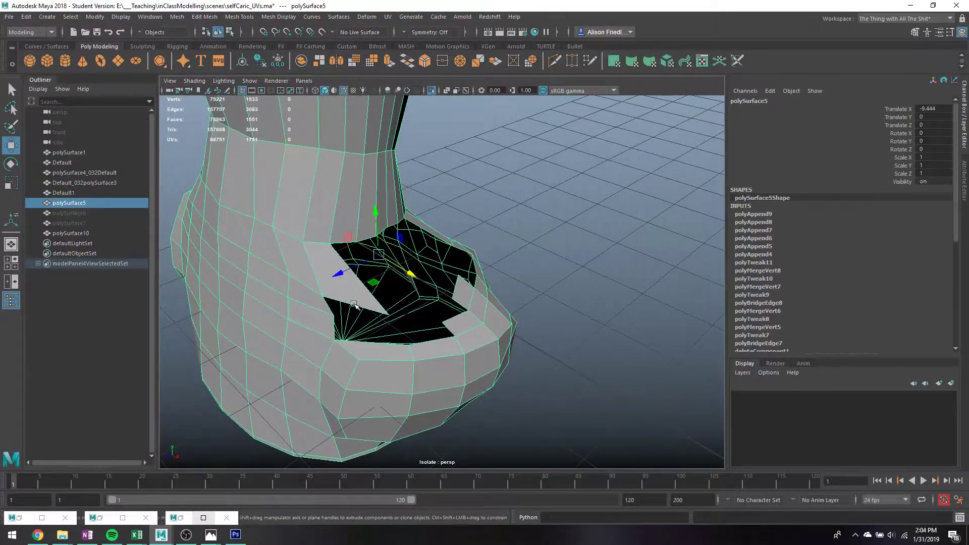
Step: Bridge the flap's end edge to the facing border edge of the shoulder hole with 1 division
right_click_drag(353, 245, 338, 215)
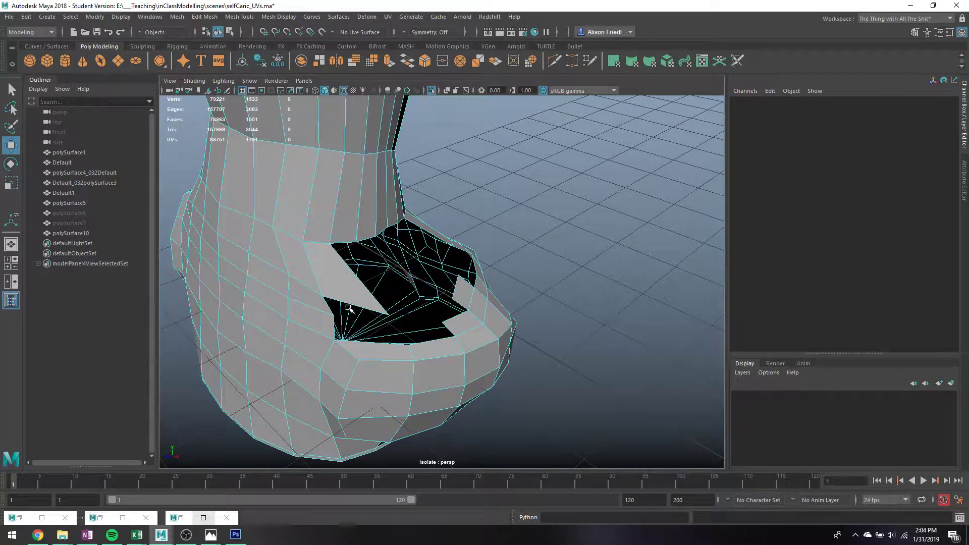
left_click(348, 307)
key("q")
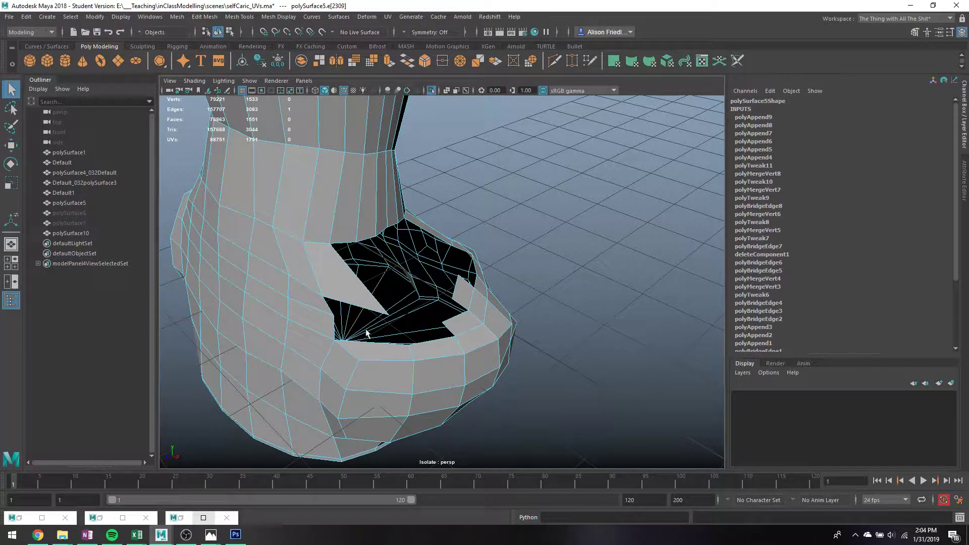
left_click(178, 17)
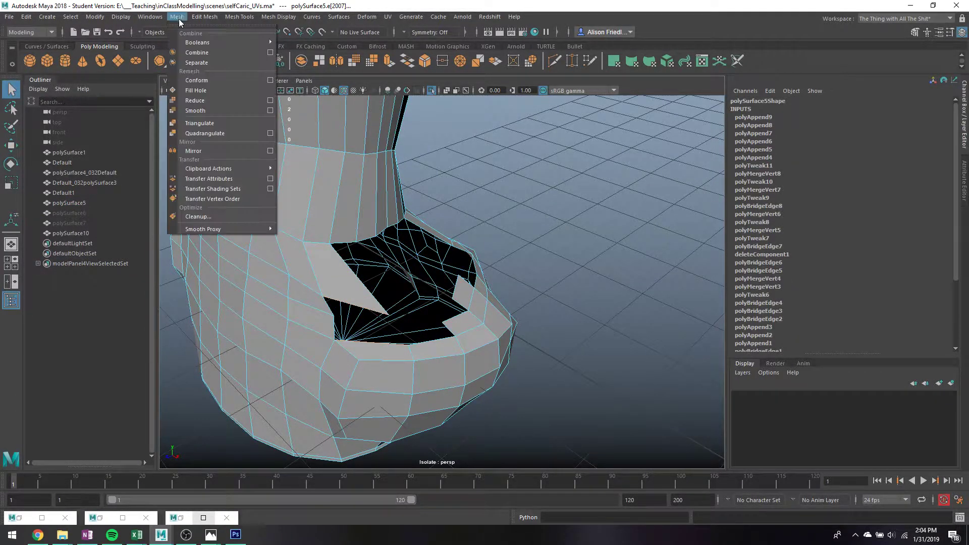
left_click(226, 61)
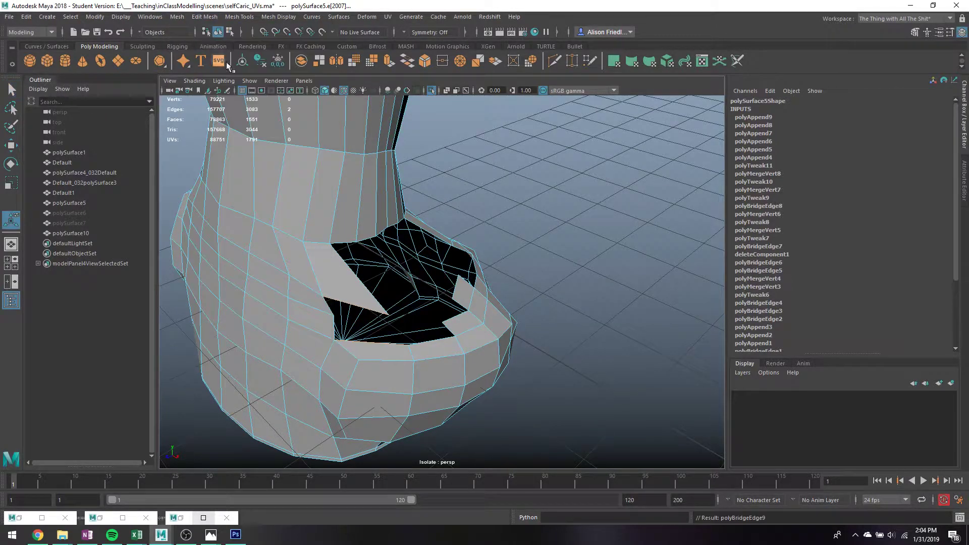
Step: Fill the notch in the shoulder hole's lower border with a new face using Append to Polygon
mouse_move(440, 323)
left_mouse_down("alt")
mouse_move(427, 324)
mouse_move(439, 316)
mouse_move(422, 303)
mouse_move(427, 318)
left_mouse_up("alt")
key("q")
left_click(204, 17)
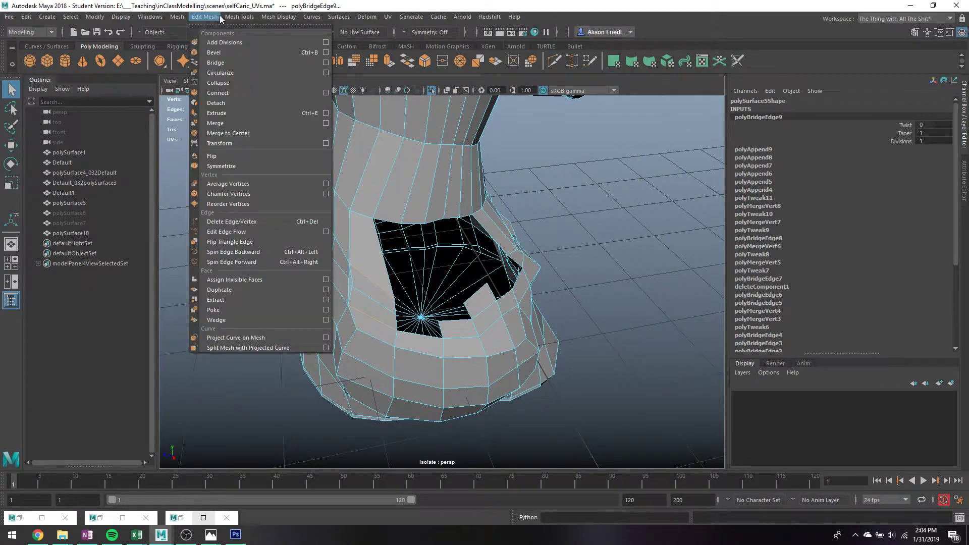
left_click(256, 45)
left_click(397, 316)
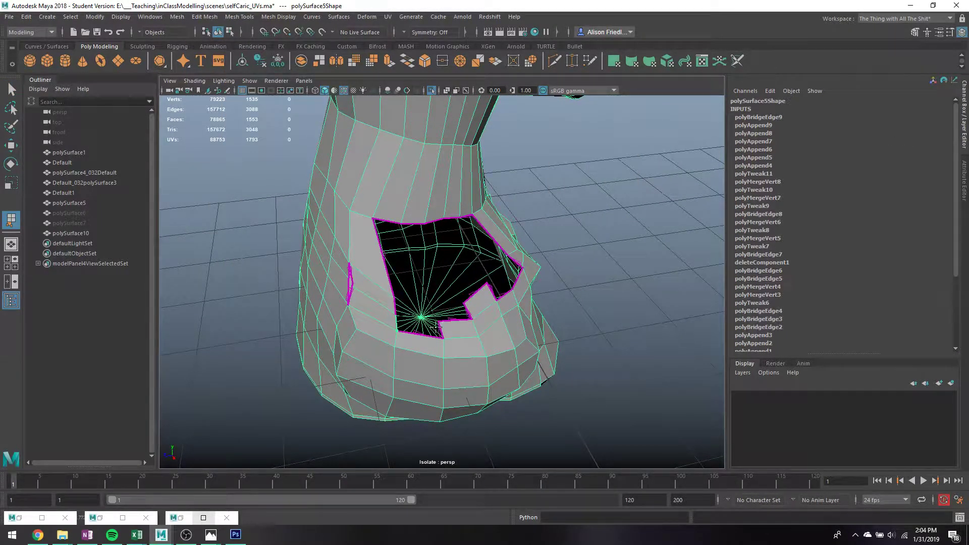
left_click(440, 329)
key("q")
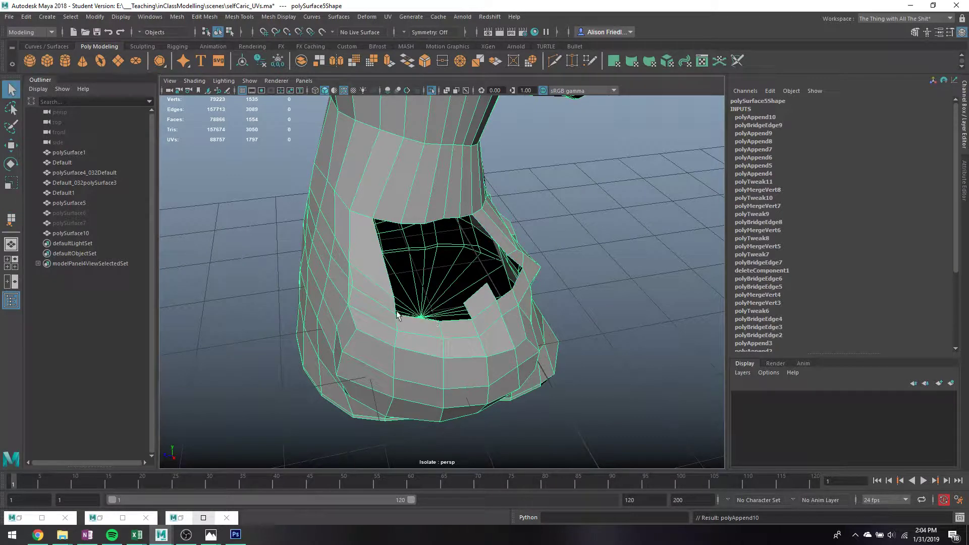
Step: Bridge the two side edges facing each other just above the hole's lower border, using 1 division
right_click_drag(396, 308, 397, 218)
left_click(396, 309)
left_click(466, 315, "shift")
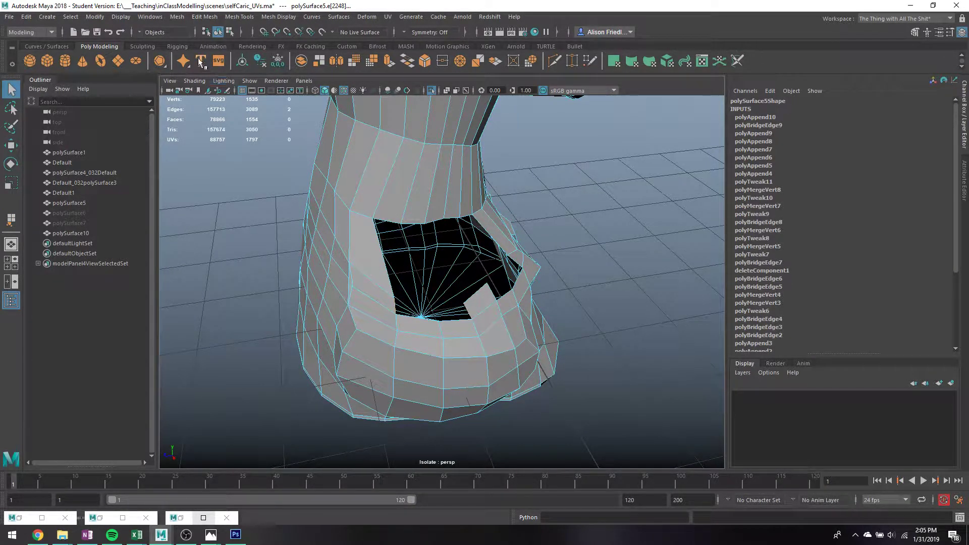
left_click(183, 20)
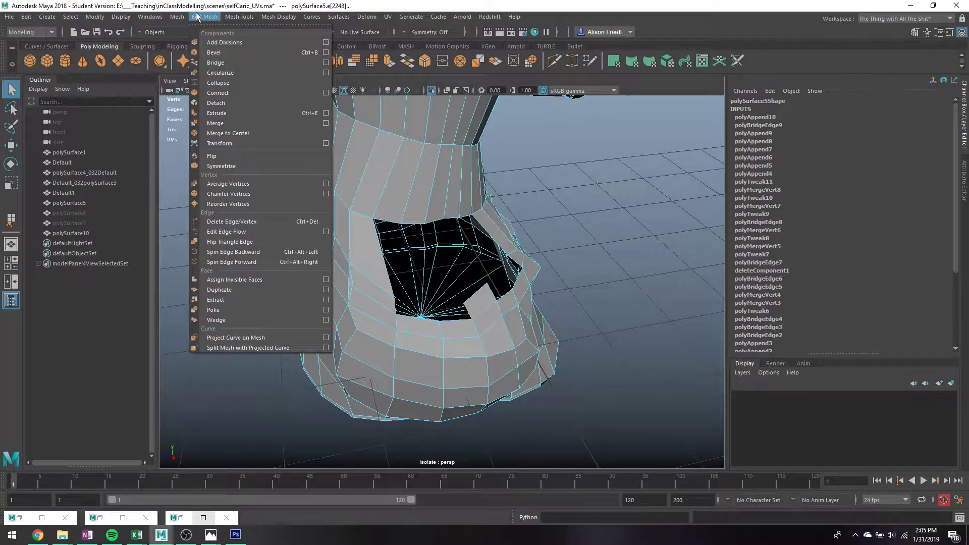
left_click(222, 63)
left_click_drag(569, 144, 579, 145)
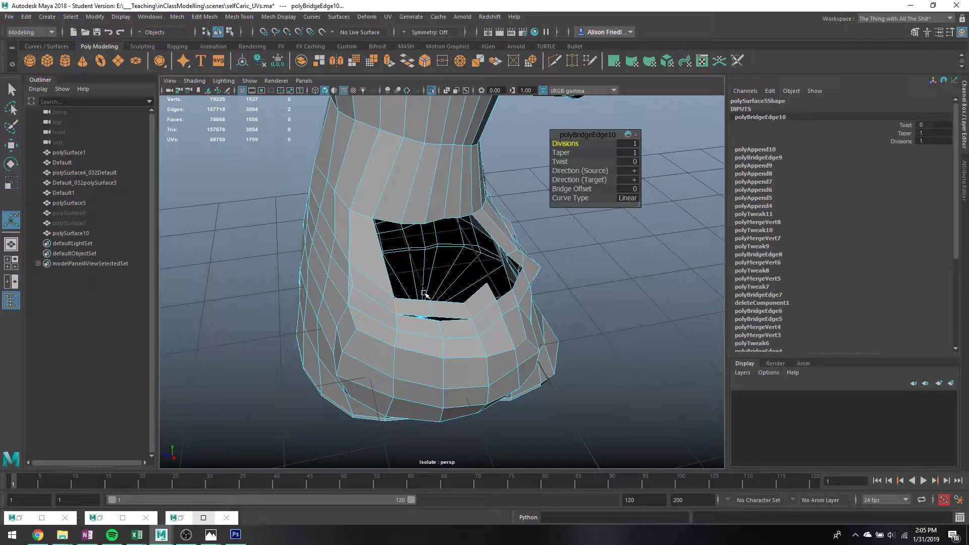
Step: Bridge three edges on the neck border to three edges on the hole's lower border with 0 divisions
left_click_drag(422, 292, 456, 293, "alt")
key("q")
left_click(441, 302)
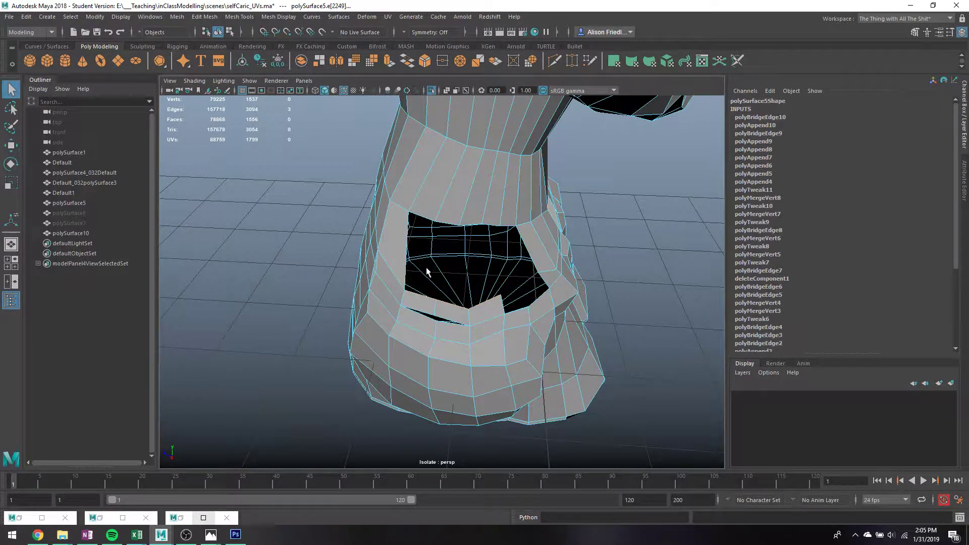
left_click(445, 226)
key("g")
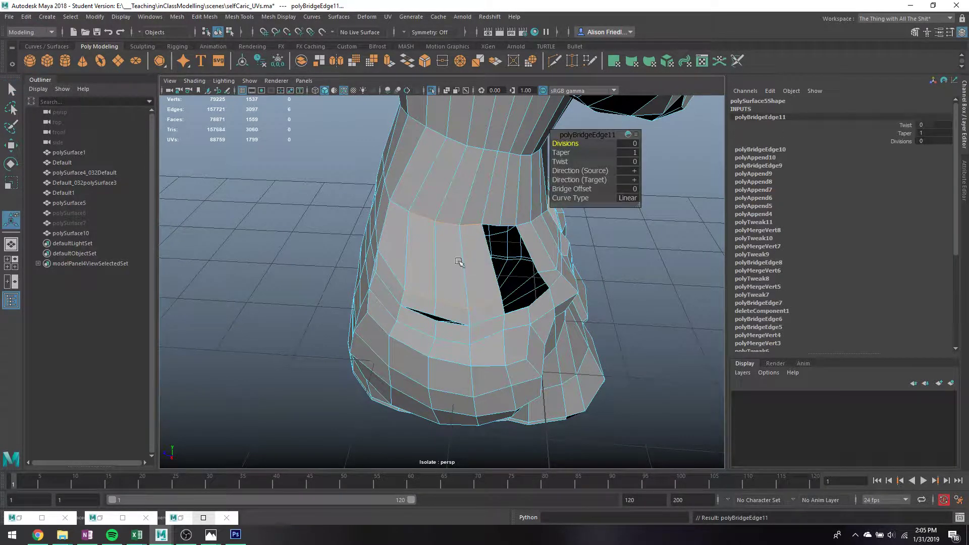
Step: Bridge the two edge pairs above and below the remaining opening beneath the neck, using 3 divisions
left_click_drag(570, 314, 547, 309, "alt")
key("q")
left_click(548, 253)
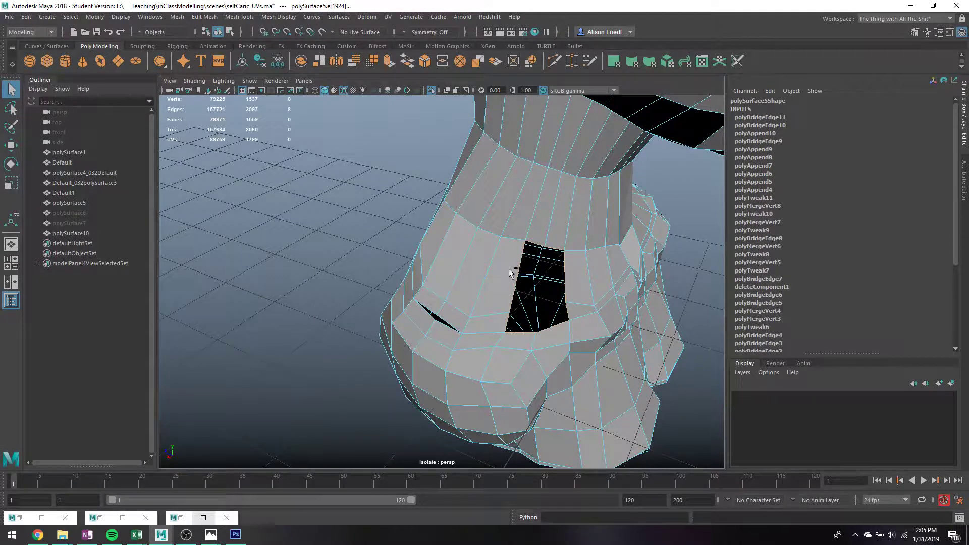
left_click_drag(510, 269, 587, 305, "ctrl")
right_click_drag(576, 330, 608, 316, "shift")
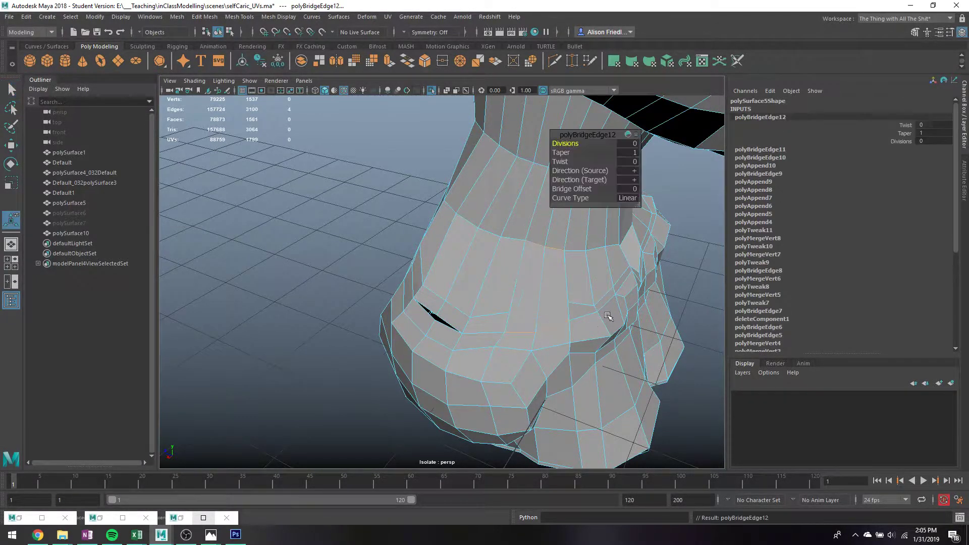
left_click_drag(559, 145, 571, 144)
Step: Delete two of the extra edge loops running across the newly bridged patch, together with their vertices
left_click_drag(571, 276, 561, 284, "alt")
key("q")
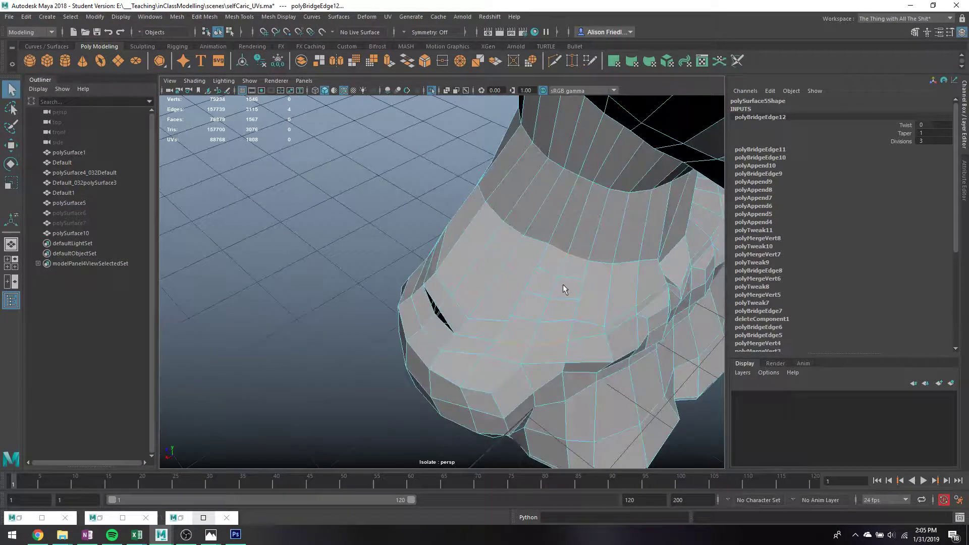
left_click(570, 277)
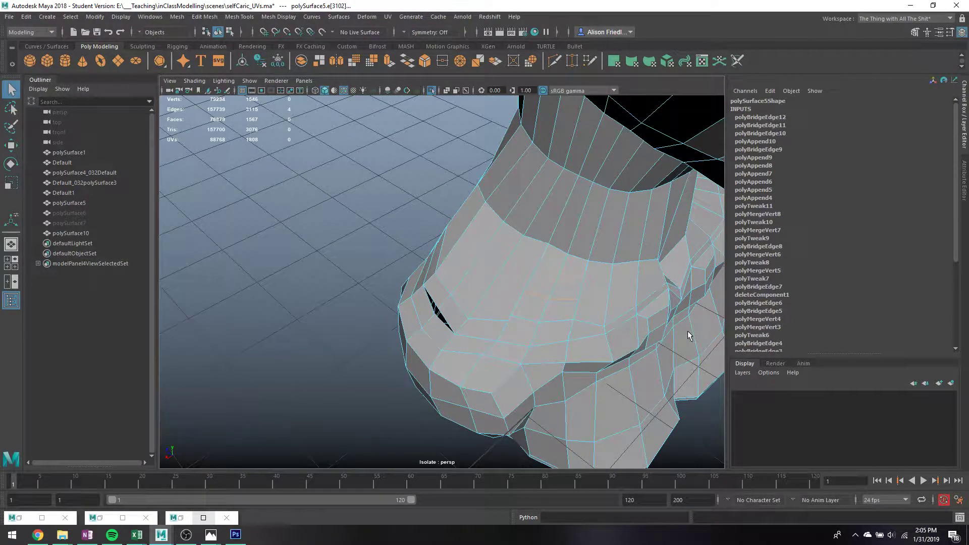
key("ctrl+Delete")
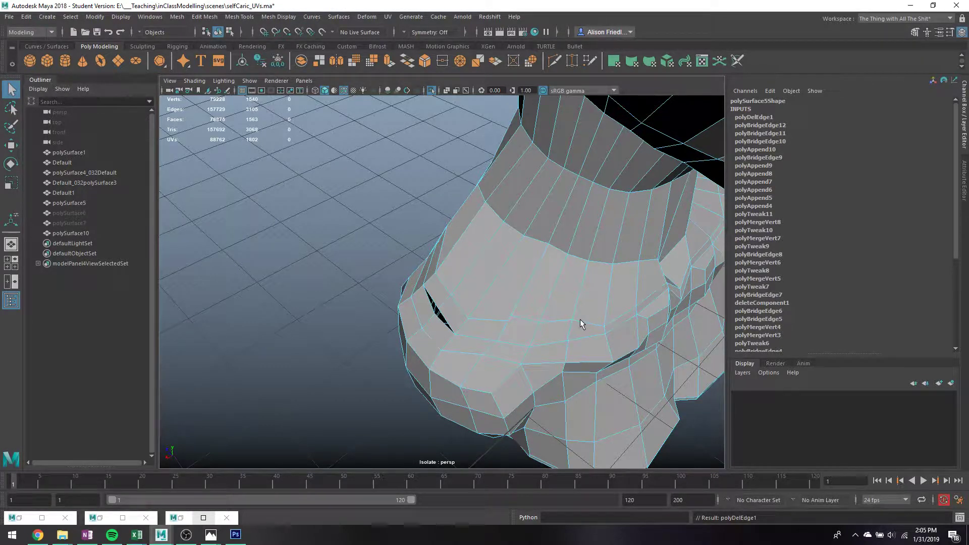
Step: Preview the shoulder patch smoothed, and merge a seam vertex with its neighbour in unsmoothed wireframe display
key("3")
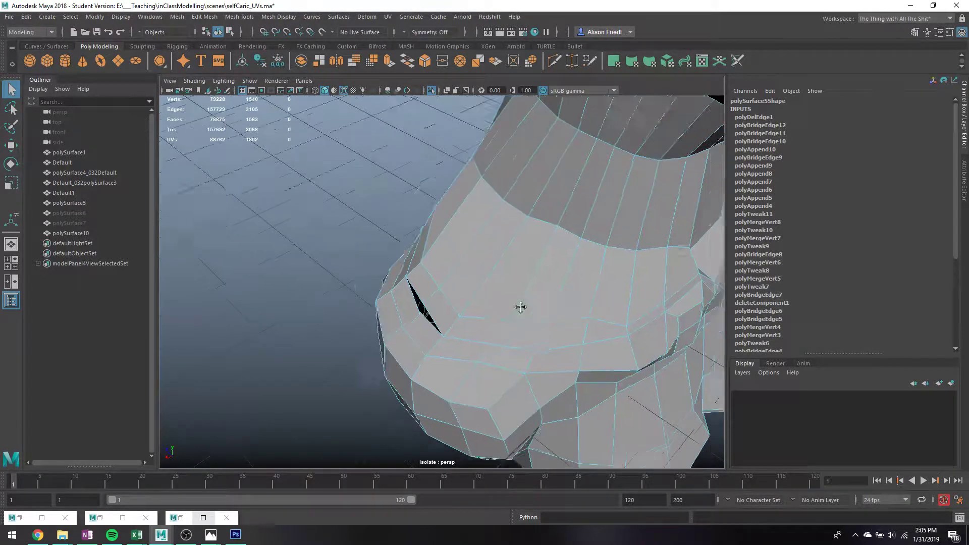
scroll(524, 283, "up", 3)
left_click_drag(480, 251, 540, 225, "alt")
left_click_drag(337, 333, 535, 306, "alt")
key("1")
right_click_drag(529, 301, 483, 261)
left_click(526, 303)
key("4")
left_click_drag(558, 314, 534, 316, "alt")
left_click(460, 63)
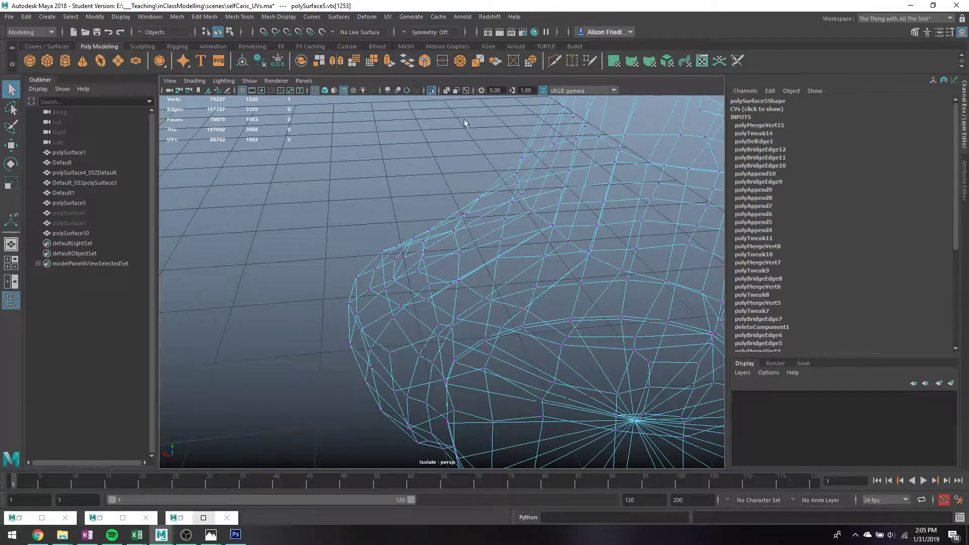
Step: Return to shaded display and merge the vertex pair at the thin crack between the new shoulder faces
key("5")
left_click_drag(462, 275, 461, 282, "alt")
left_click(459, 282)
left_click(450, 282)
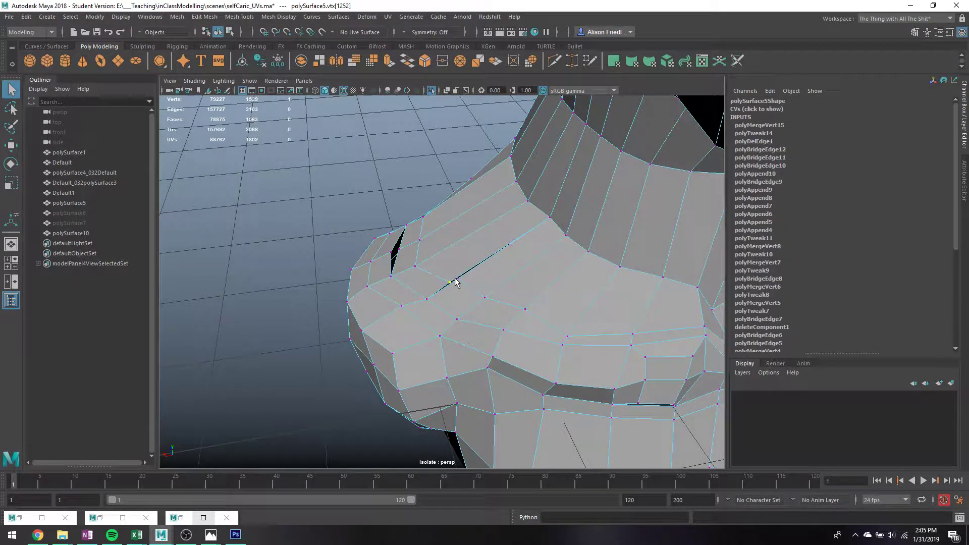
key("g")
Step: Merge the two vertices facing each other across the narrow slit on the outer shoulder
middle_click_drag(407, 264, 501, 296, "alt")
left_click(476, 277)
left_click(468, 280, "shift")
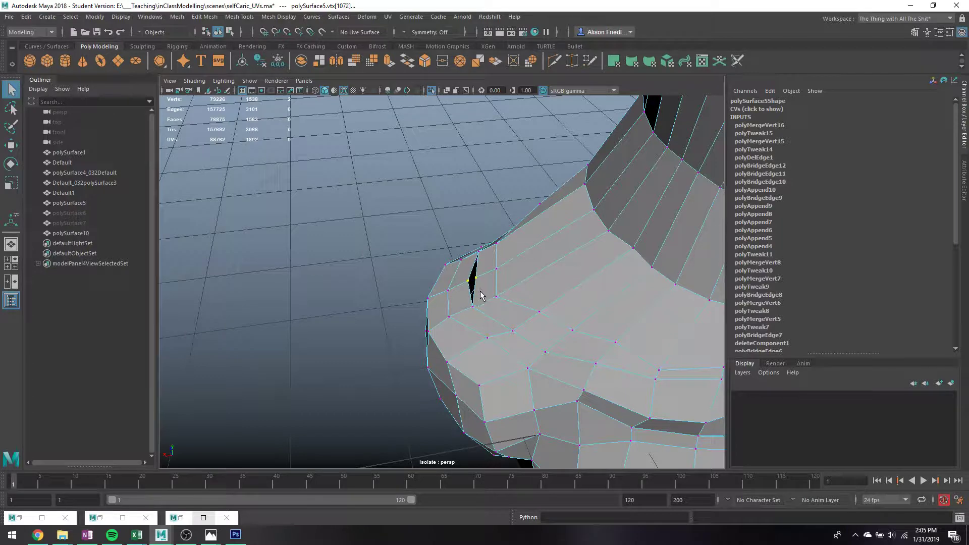
key("g")
Step: Display the bust smoothed and shaded, and merge the vertices at the other end of the shoulder patch
left_click_drag(457, 255, 344, 275, "alt")
key("4")
key("3")
key("5")
middle_click_drag(328, 294, 401, 309, "alt")
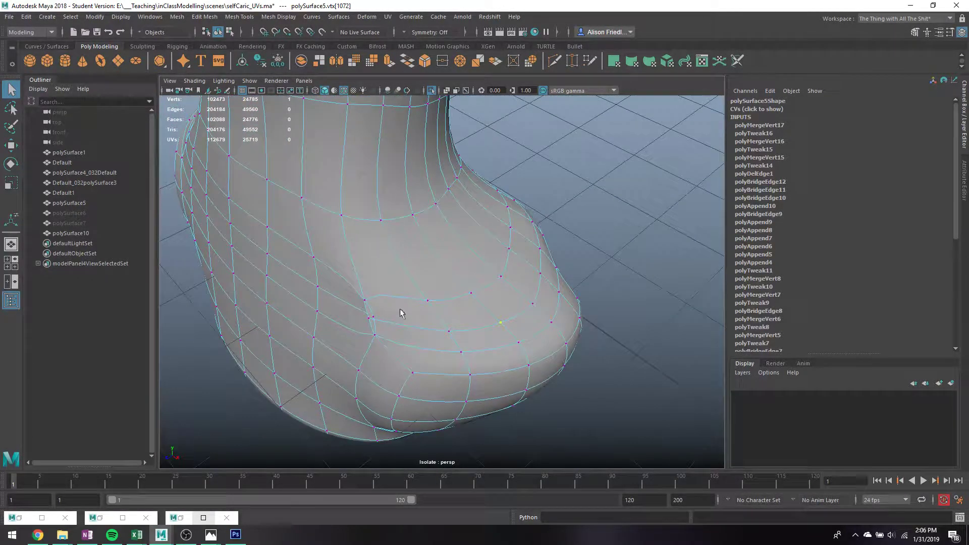
left_click(368, 318)
key("g")
Step: Raise two neighbouring vertices on the unsmoothed shoulder patch slightly to even out its slope
left_click_drag(574, 304, 361, 289, "alt")
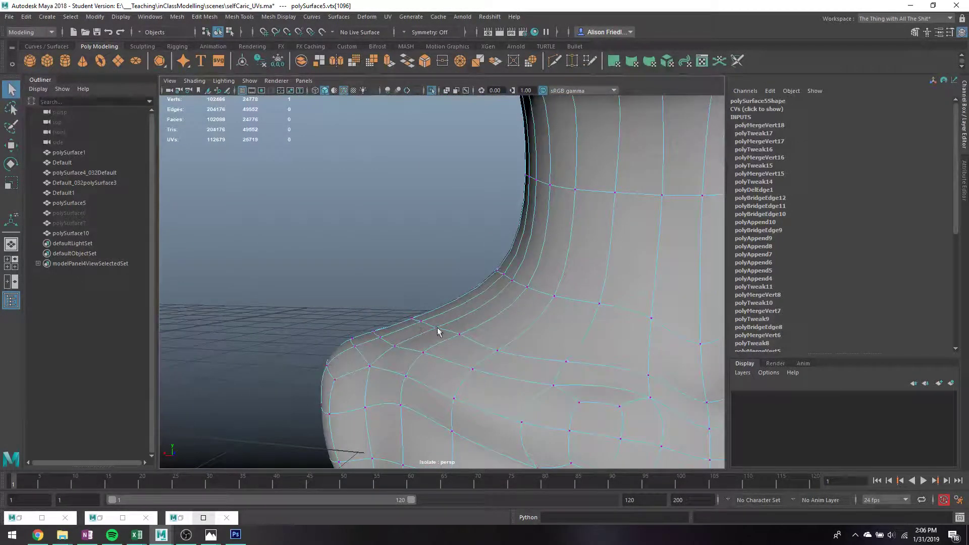
key("1")
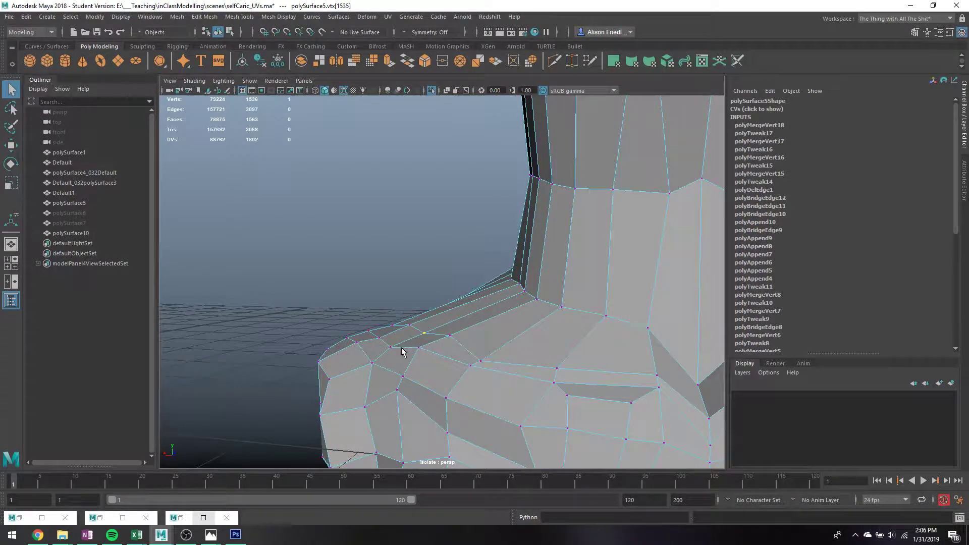
key("w")
left_click(391, 345, "shift")
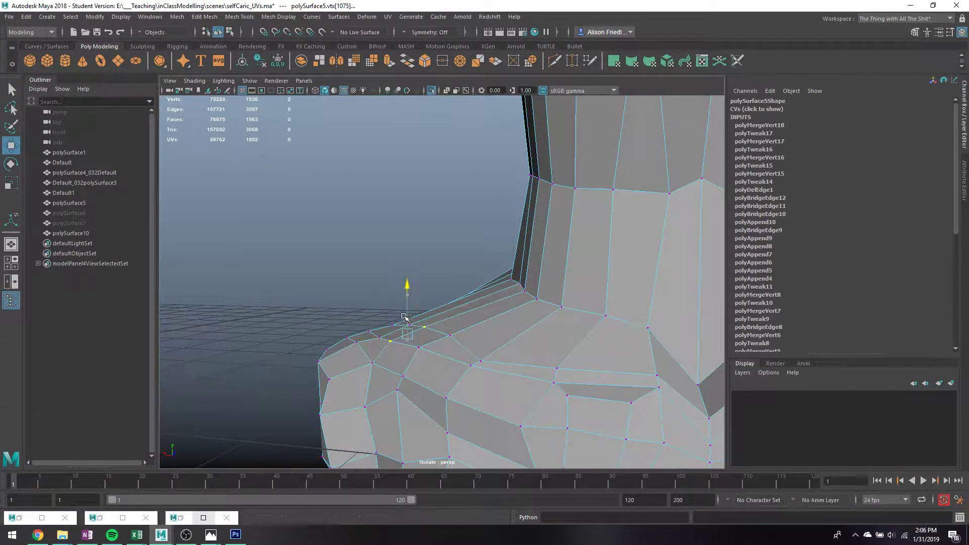
left_click_drag(381, 329, 574, 319, "alt")
Step: Check the patched shoulder in wireframe, and return to smoothed shaded display and object selection
key("q")
left_click(416, 347)
key("w")
key("4")
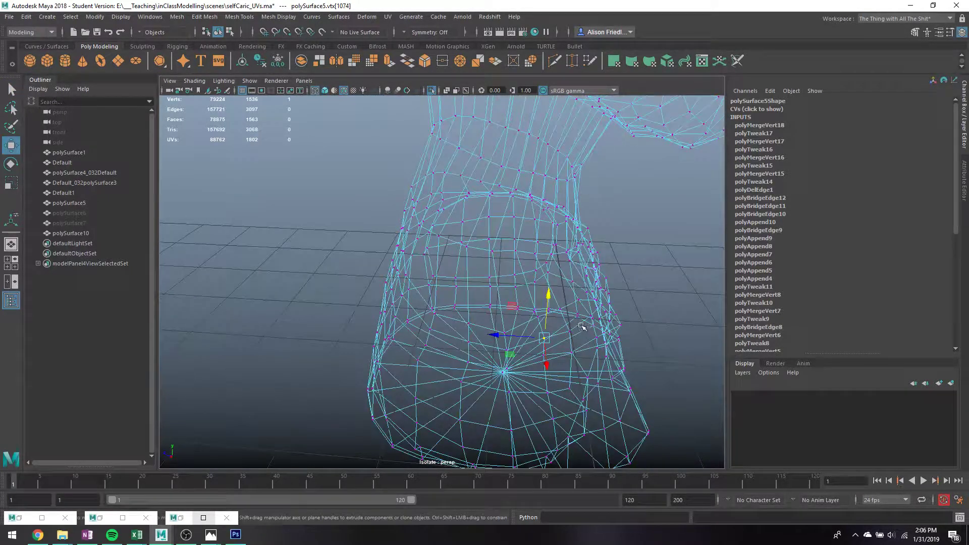
key("3")
key("5")
right_click_drag(517, 213, 568, 196)
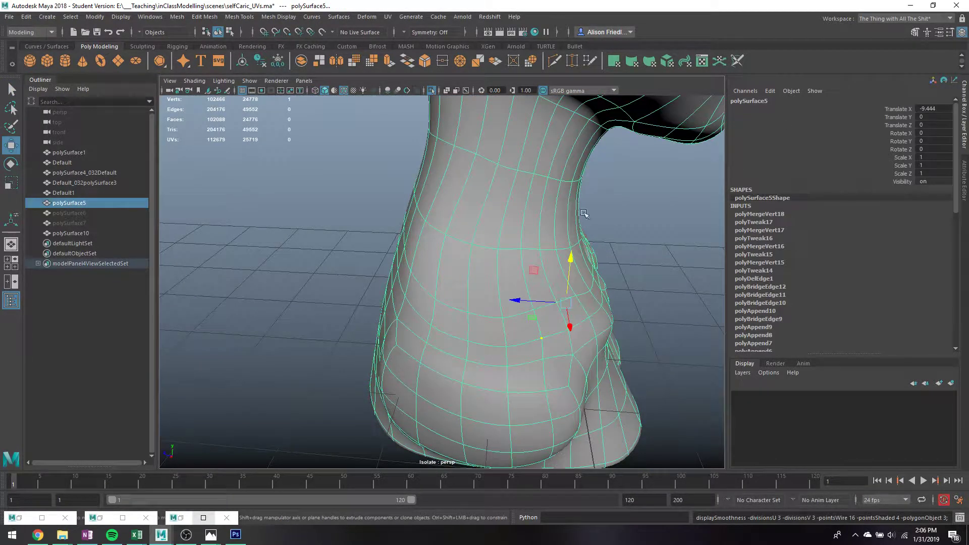
Step: Deselect the bust and examine its shoulders, face and the back of its head
scroll(601, 237, "down", 3)
left_click(618, 260)
left_click_drag(618, 260, 457, 267, "alt")
middle_click_drag(457, 268, 487, 384, "alt")
scroll(487, 353, "down", 4)
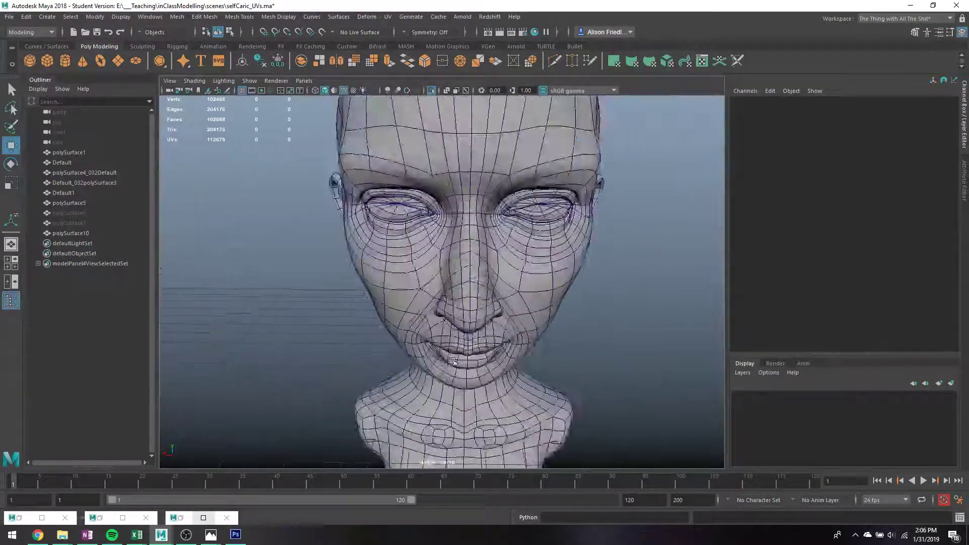
left_click_drag(389, 273, 631, 270, "alt")
middle_click_drag(399, 172, 389, 238, "alt")
scroll(389, 238, "down", 2)
left_click_drag(389, 237, 442, 238, "alt")
scroll(437, 271, "up", 5)
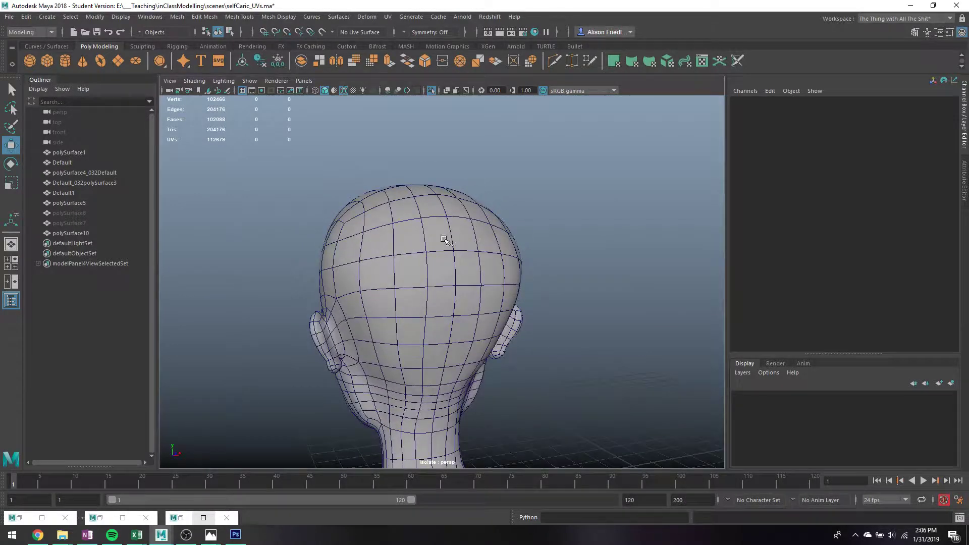
Step: Delete scattered patches of faces selected across the back of the head and through to the front
right_click_drag(443, 237, 443, 266)
left_click_drag(417, 227, 525, 322)
left_click_drag(467, 316, 568, 303, "alt")
left_click_drag(456, 296, 449, 357, "shift")
left_click(473, 355, "shift")
left_click(462, 380, "shift")
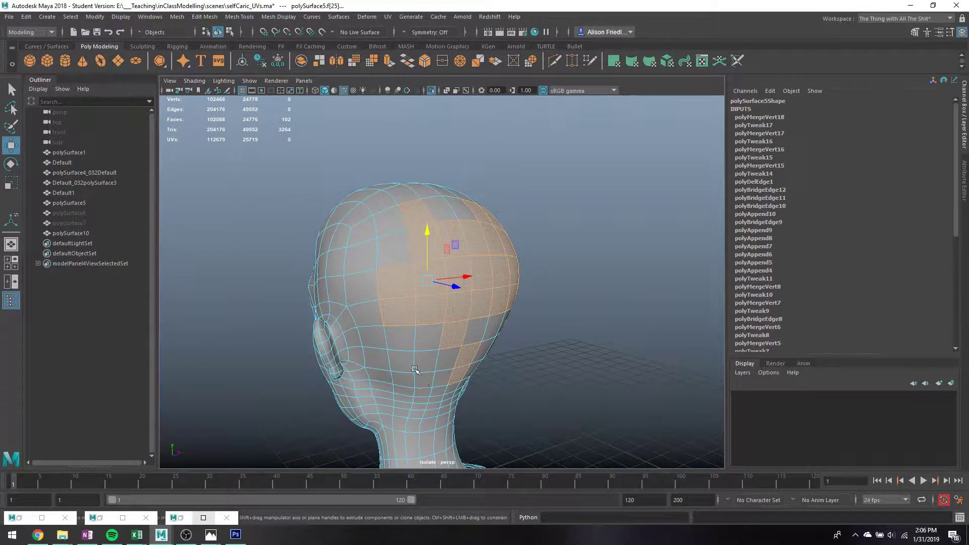
left_click(422, 379, "shift")
left_click(402, 362, "shift")
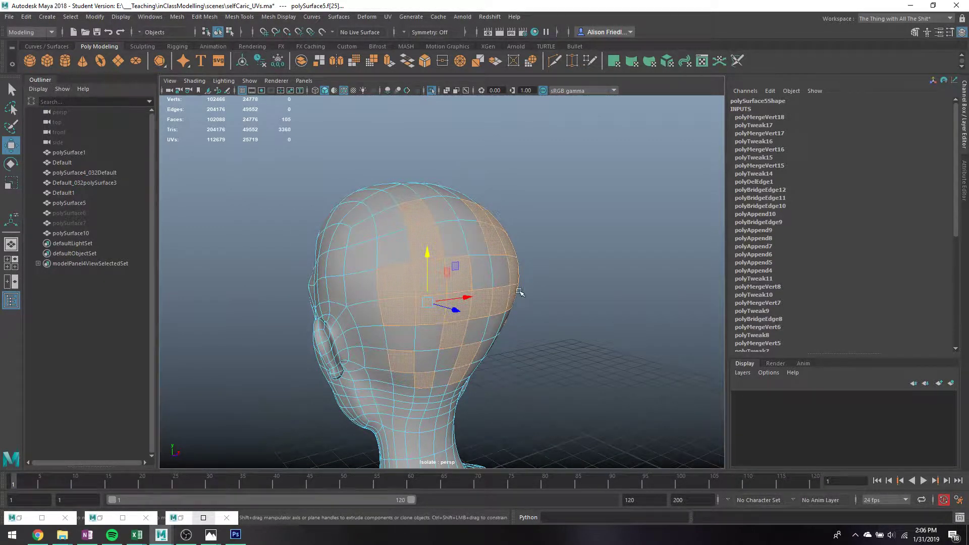
key("Delete")
Step: Undo the face deletion, look at the selection from behind the head, and delete the same faces again
left_click_drag(573, 283, 391, 231, "alt")
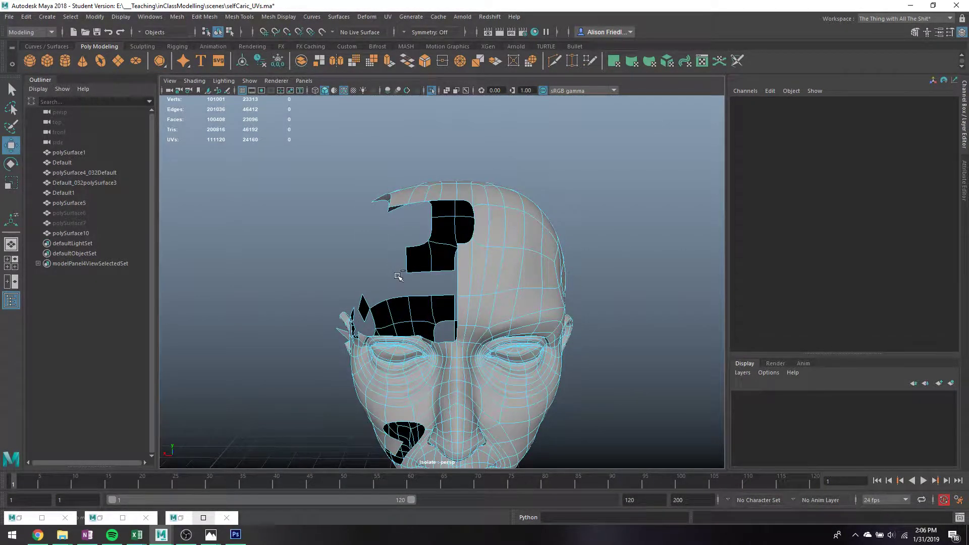
key("ctrl+z")
left_click_drag(401, 277, 640, 274, "alt")
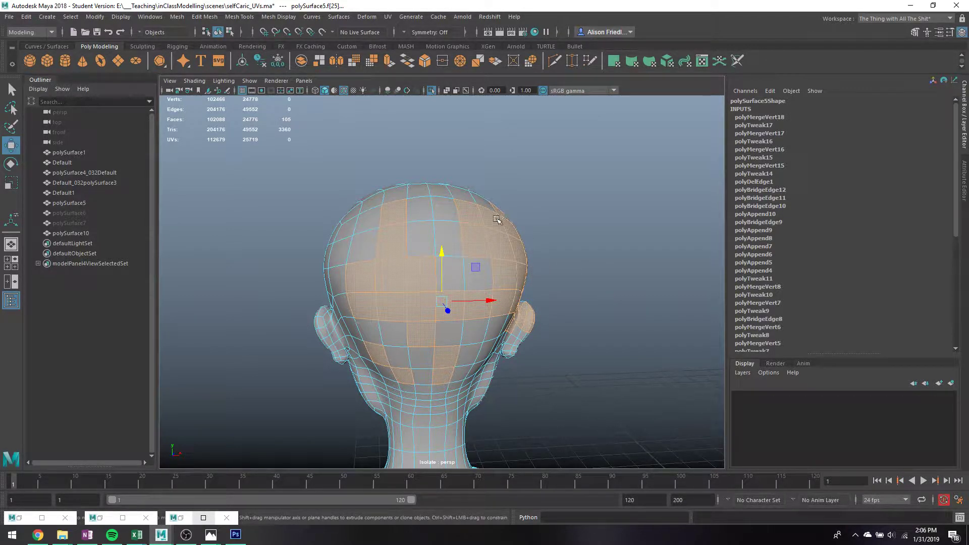
key("Delete")
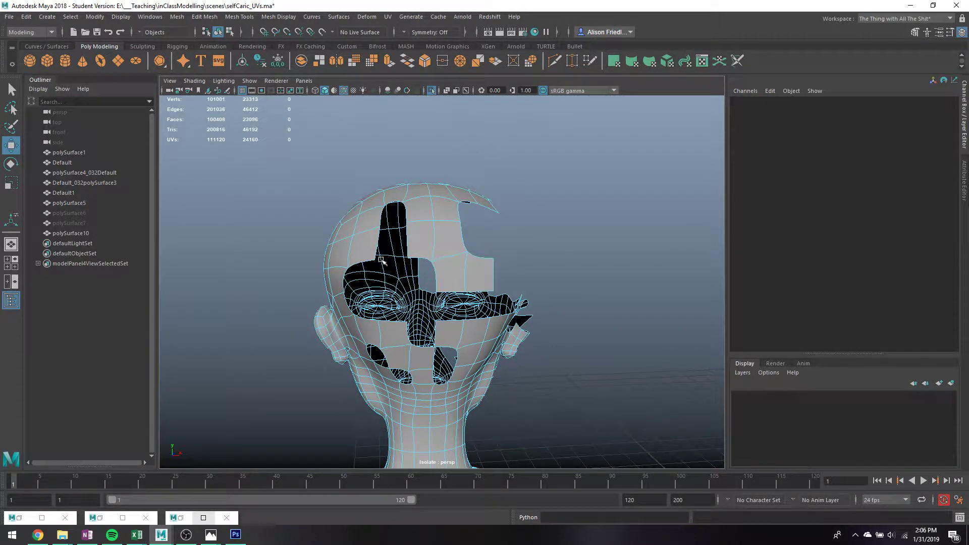
Step: Delete more faces on the other side of the head, at the forehead and at the eye
left_click_drag(344, 259, 371, 291)
key("Delete")
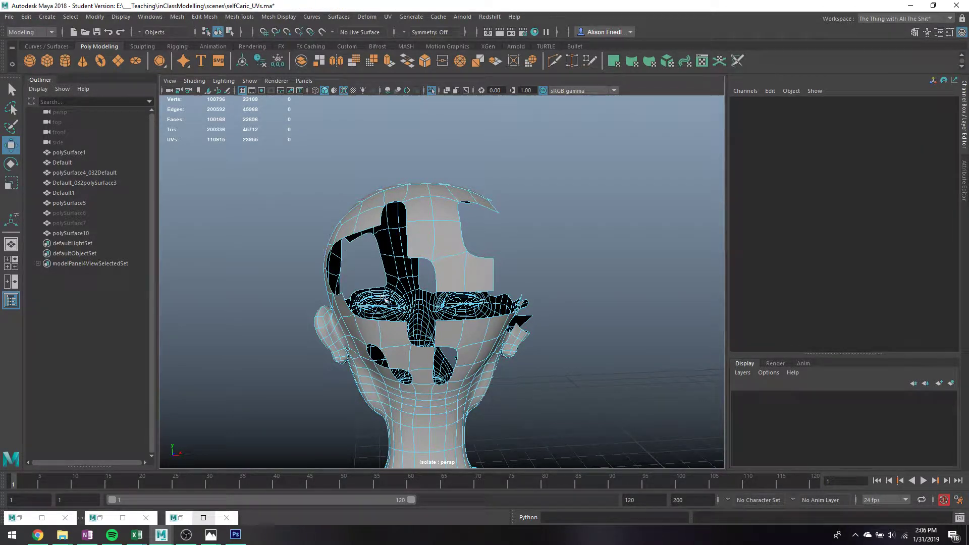
left_click(383, 299)
key("Delete")
Step: Return to object selection, deselect the bust and turn off the wireframe overlay to examine the holes in the face
left_click_drag(374, 273, 495, 308, "alt")
key("q")
right_click_drag(495, 307, 527, 233)
left_click(586, 262)
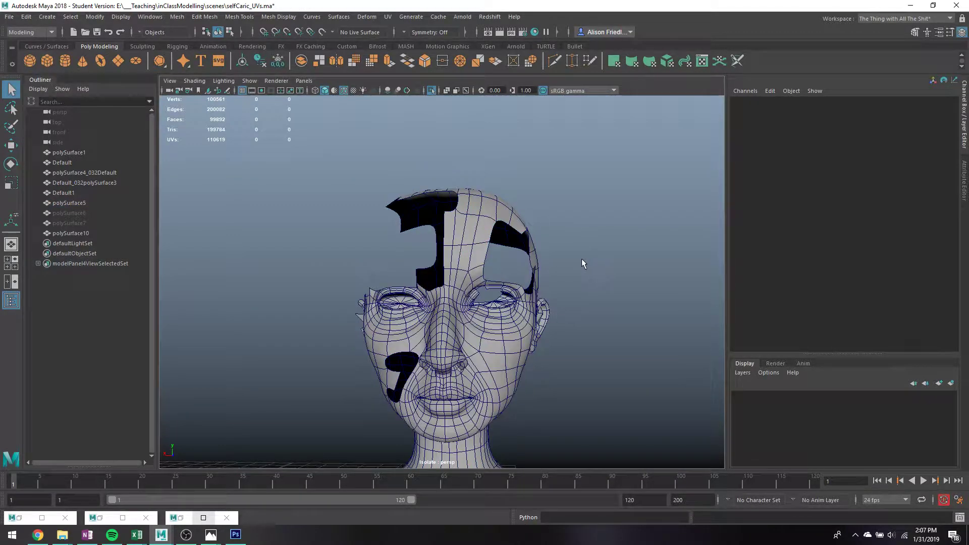
left_click(343, 90)
left_click_drag(416, 201, 419, 207, "alt")
middle_click_drag(420, 207, 401, 180, "alt")
mouse_move(401, 179)
left_mouse_down("alt")
mouse_move(405, 200)
mouse_move(408, 189)
left_mouse_up("alt")
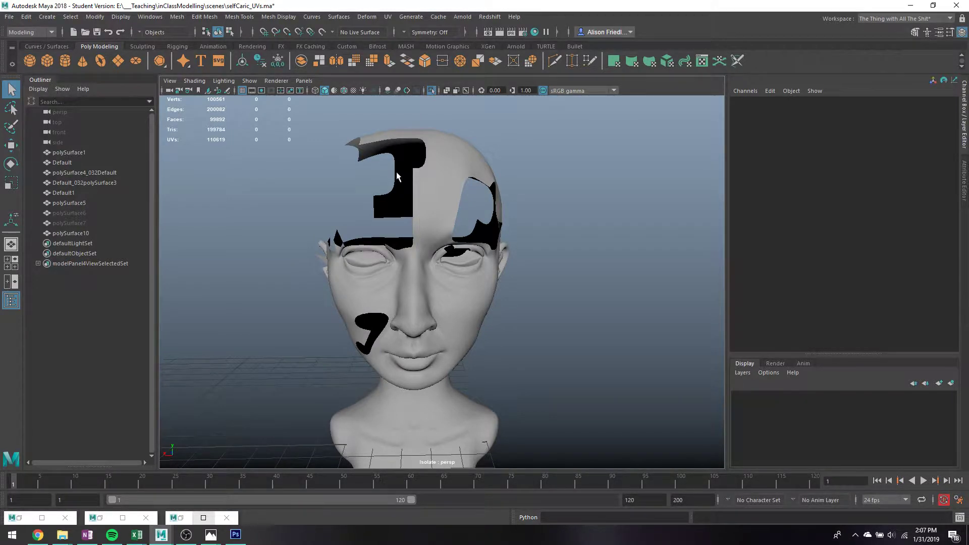
Step: Select the damaged bust and examine its closed underside
left_click(465, 258)
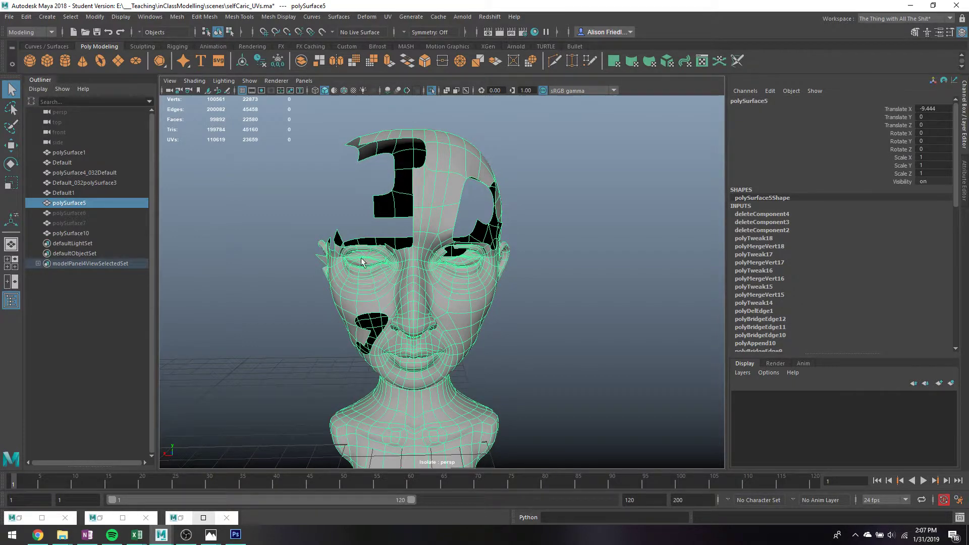
left_click_drag(478, 391, 478, 393, "alt")
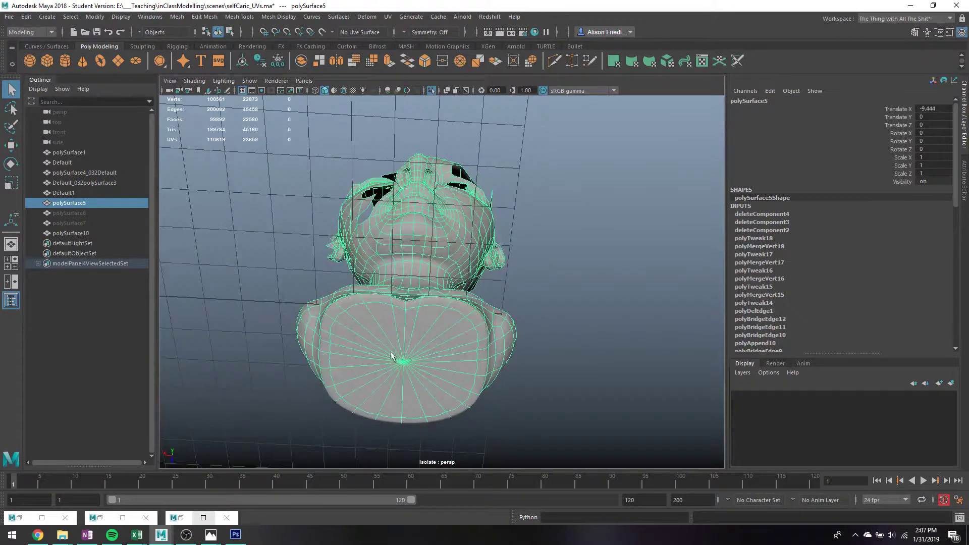